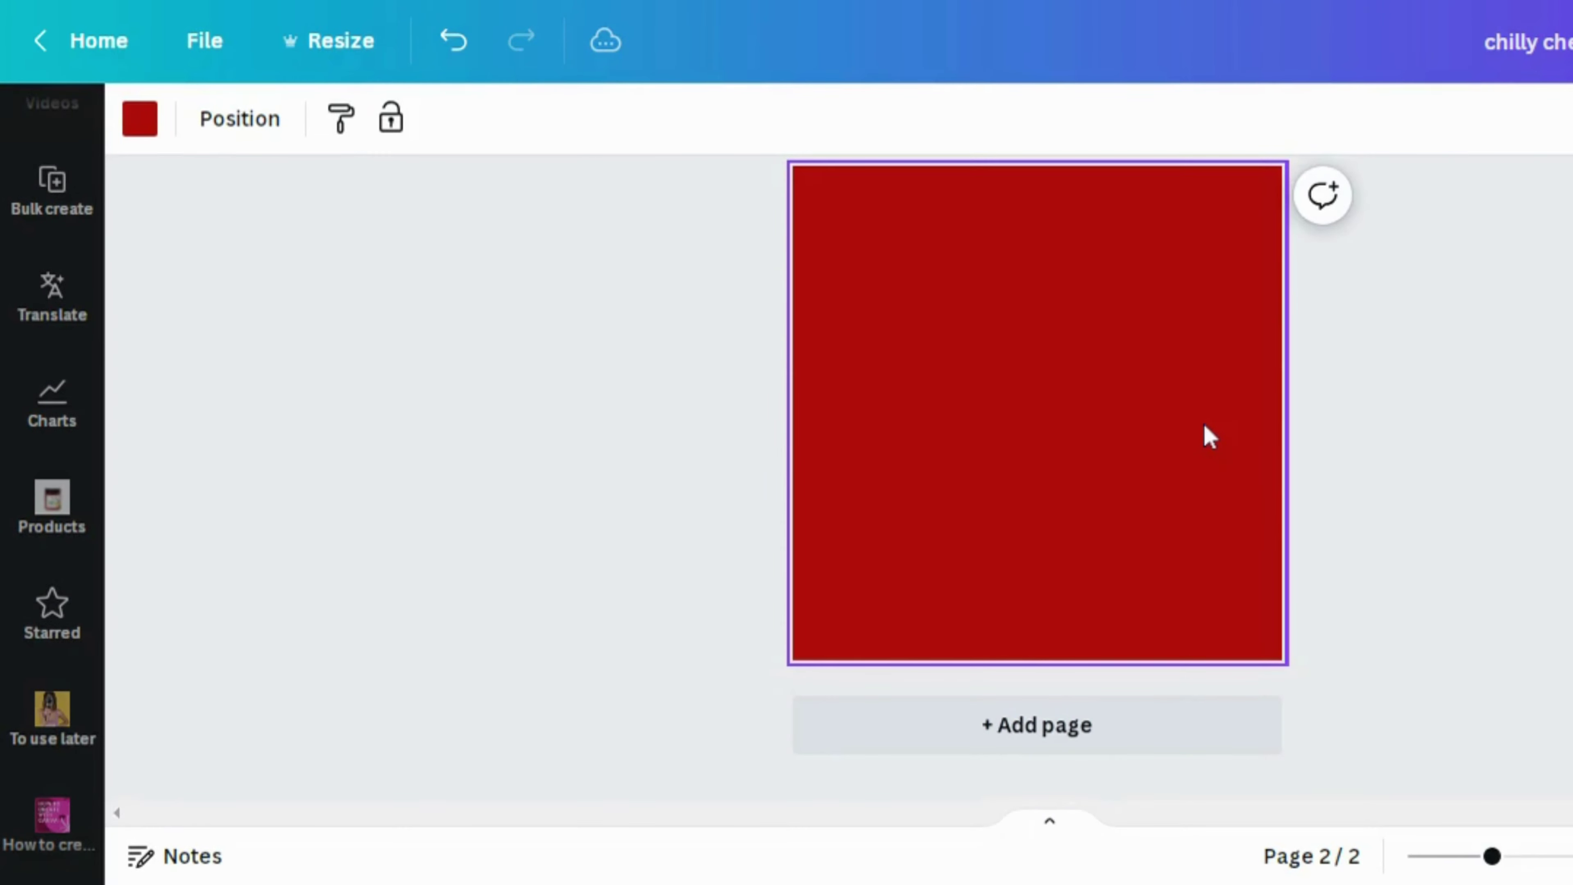
Paste a text box reading 'chilly cheese' and enlarge and widen it so the white heading fits on one line
key("ctrl+v")
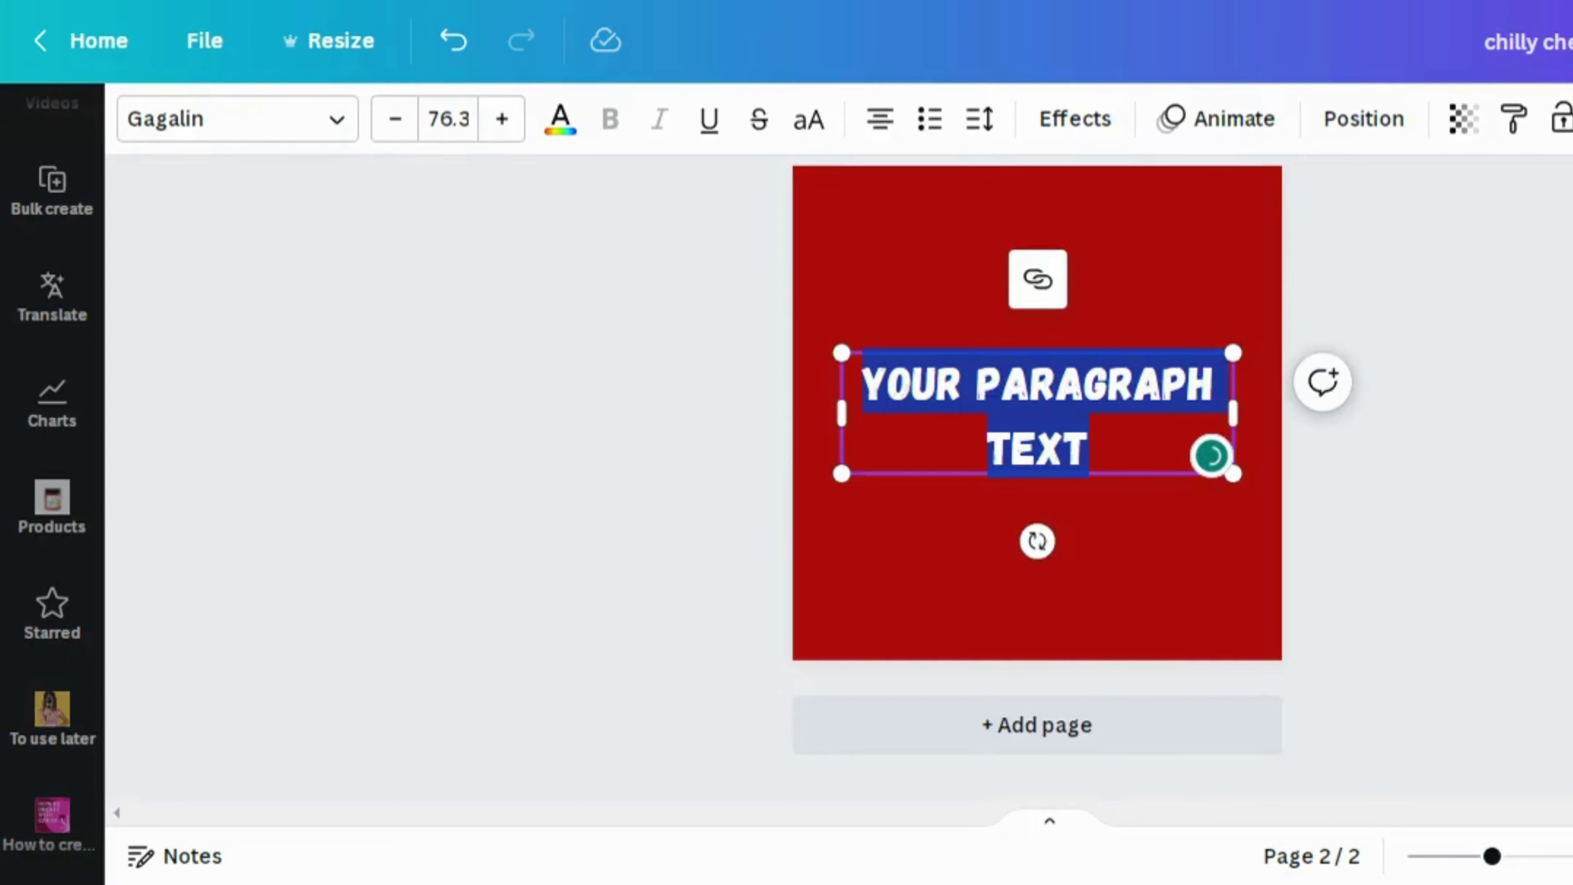
type("ch")
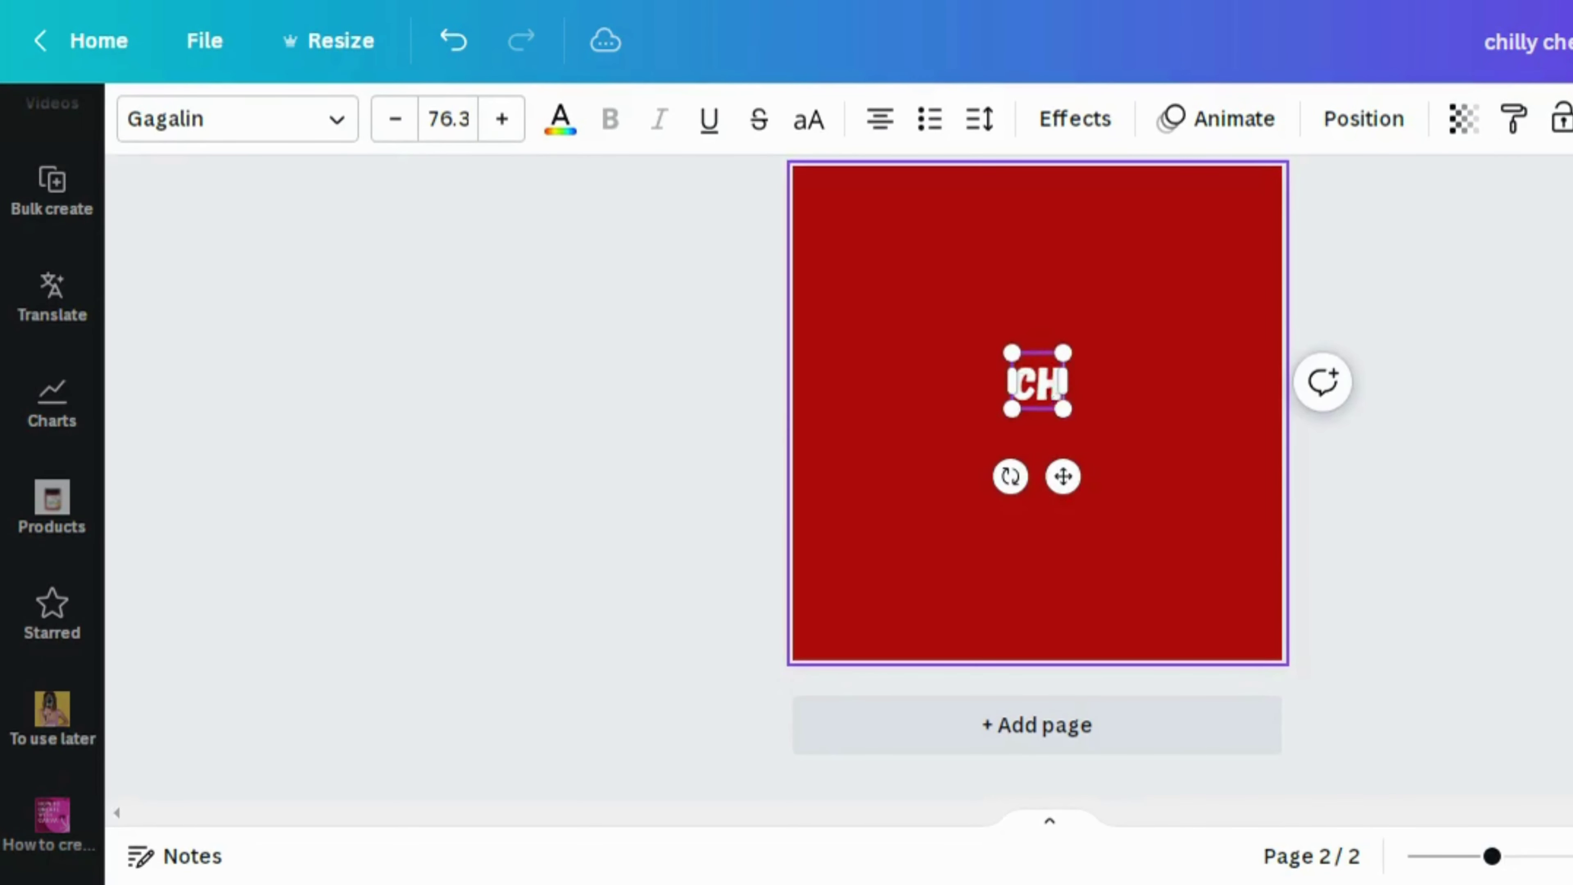
type("illy c")
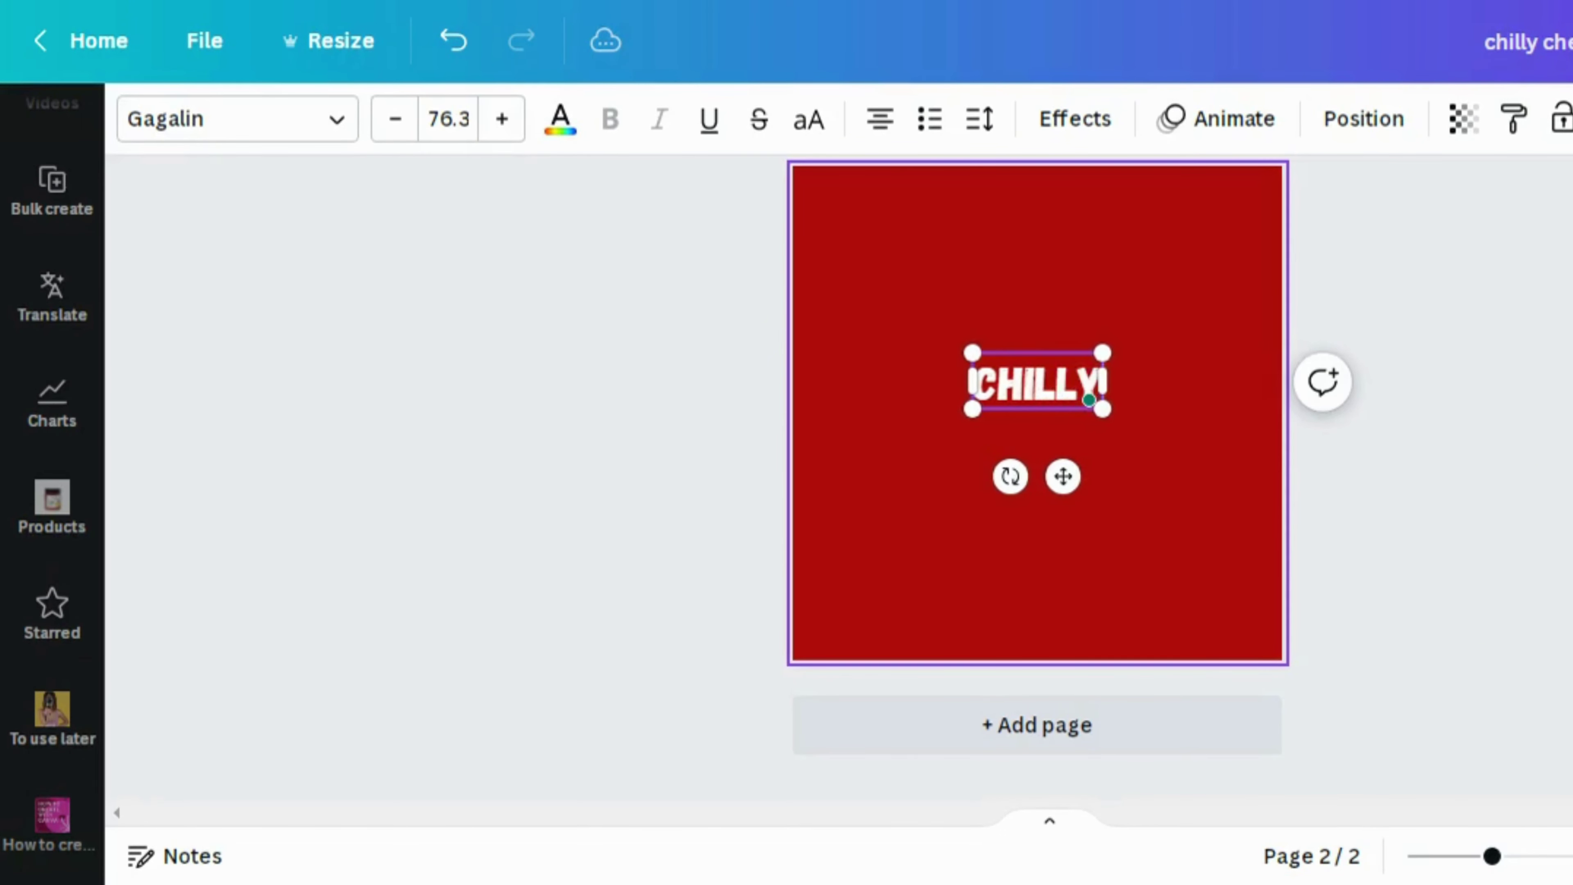
type("heese")
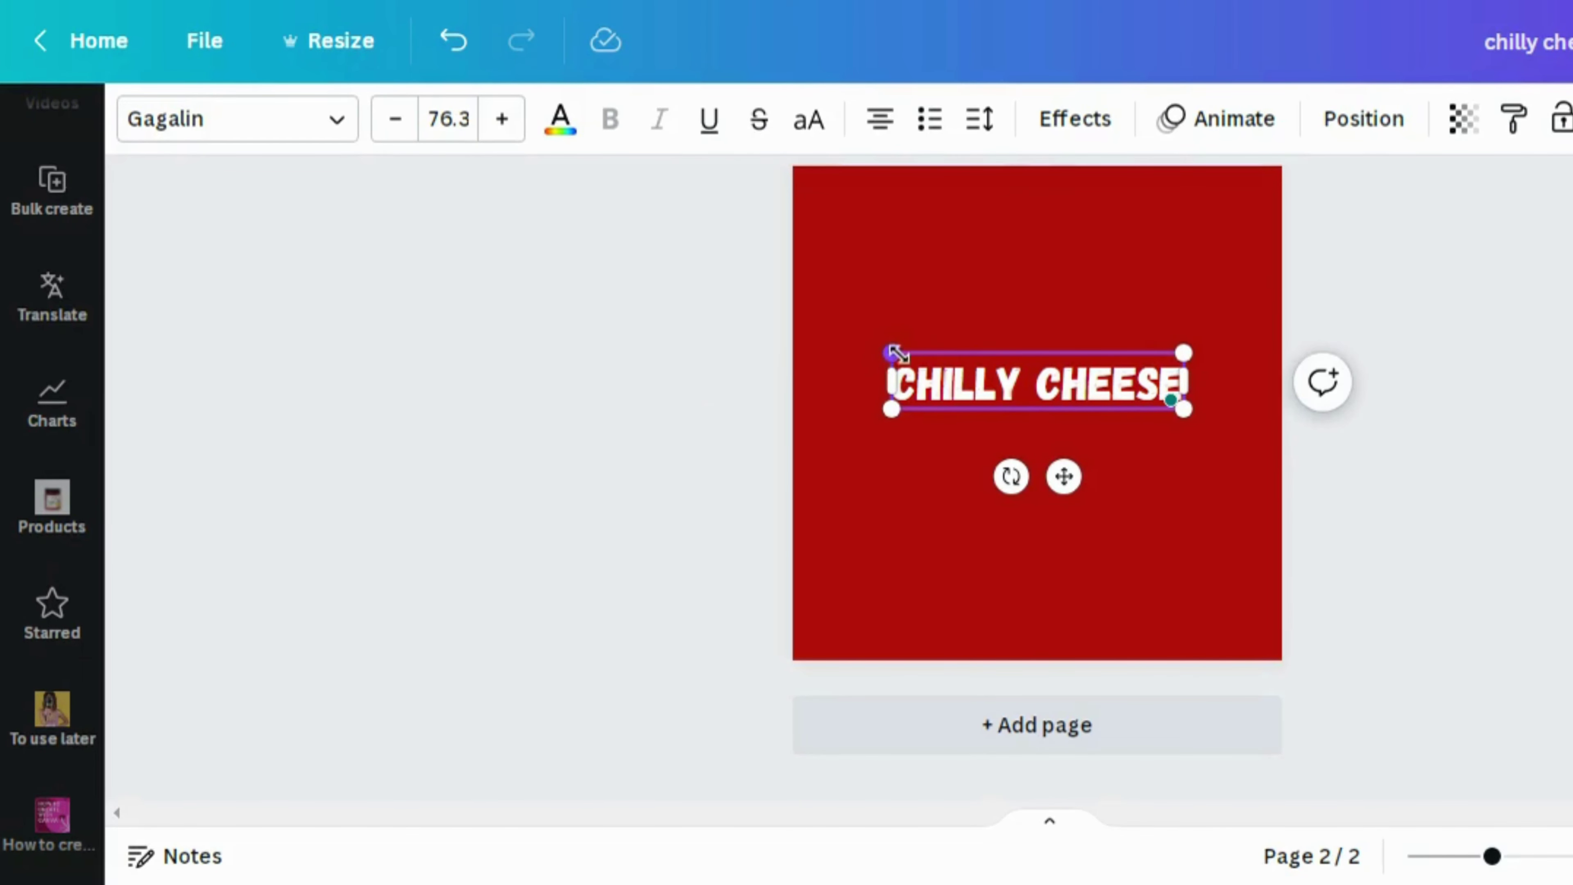
left_click_drag(882, 344, 869, 348)
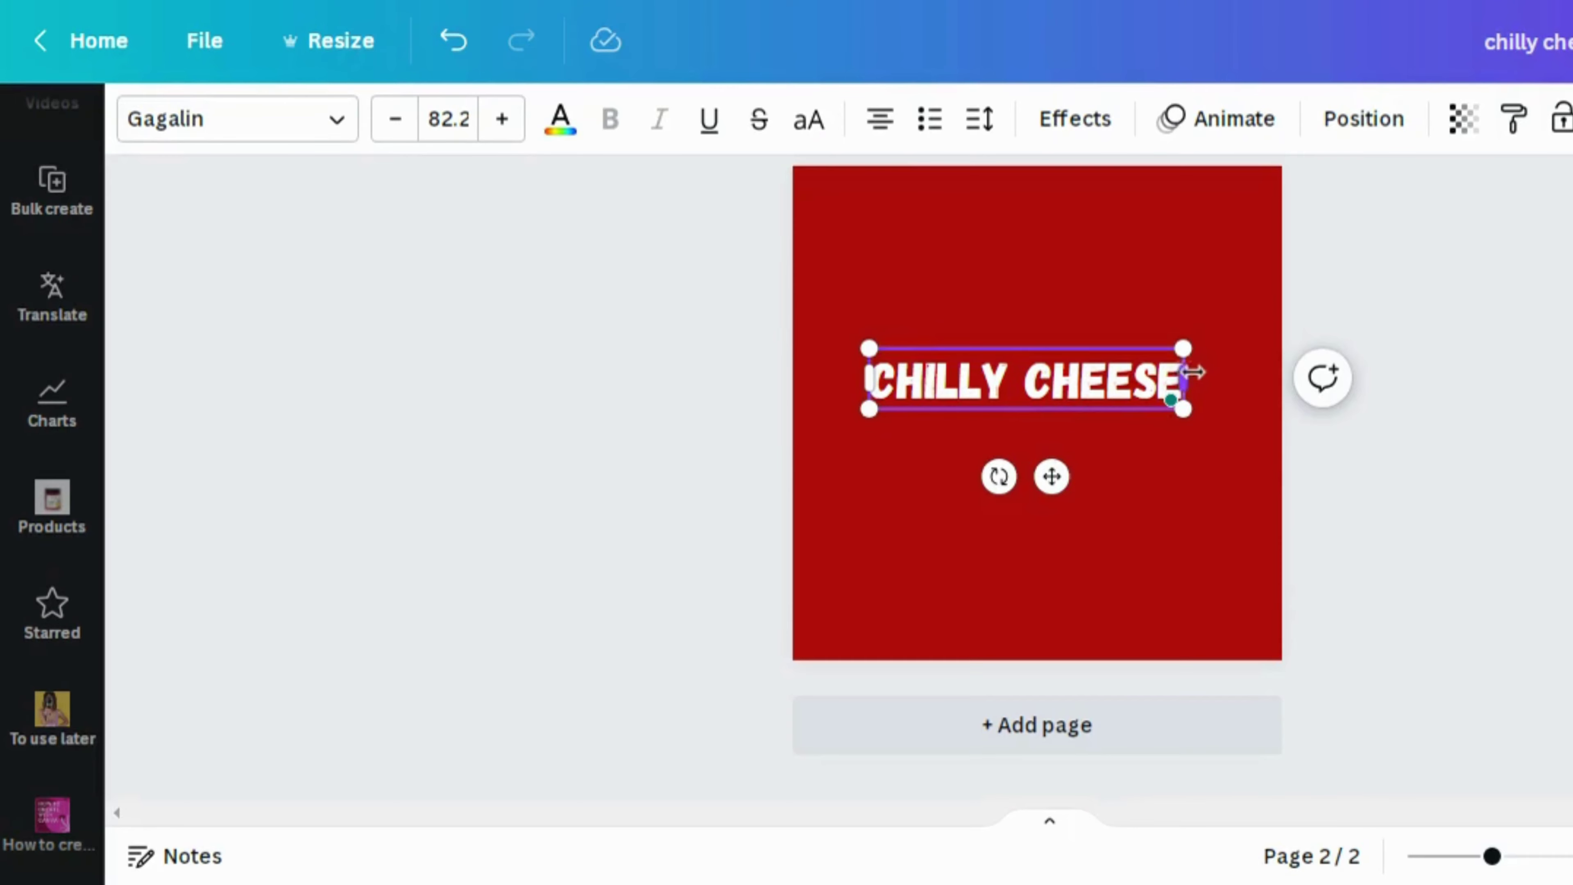
left_click_drag(1192, 372, 1199, 372)
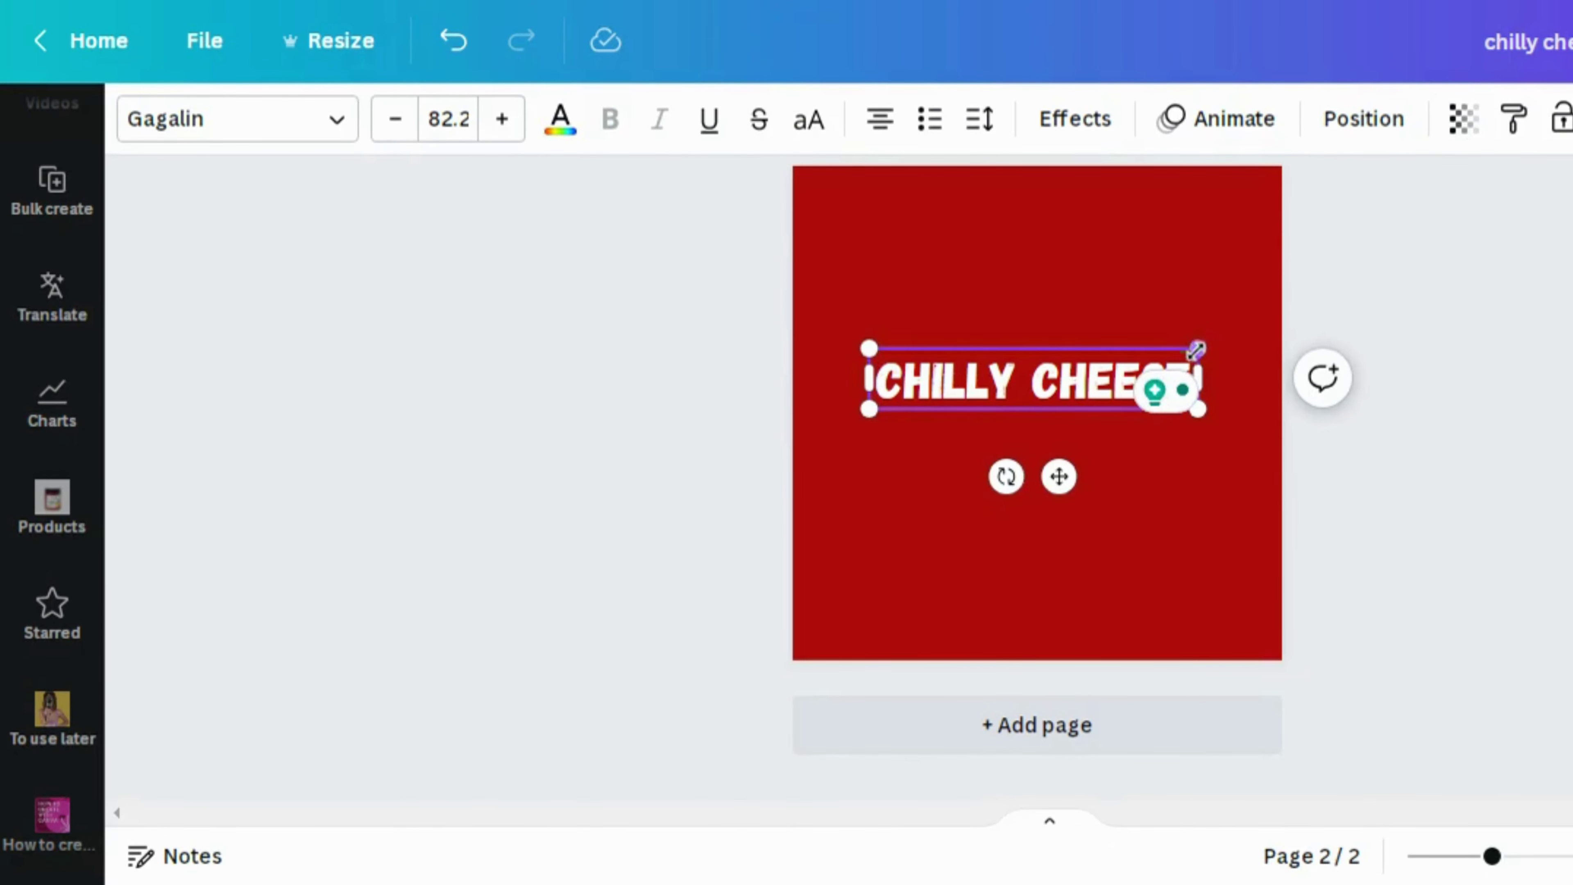
left_click_drag(1206, 348, 1251, 338)
left_click(1335, 288)
Move the heading up and duplicate it below, retyping the copy as BURGER
left_click(1157, 370)
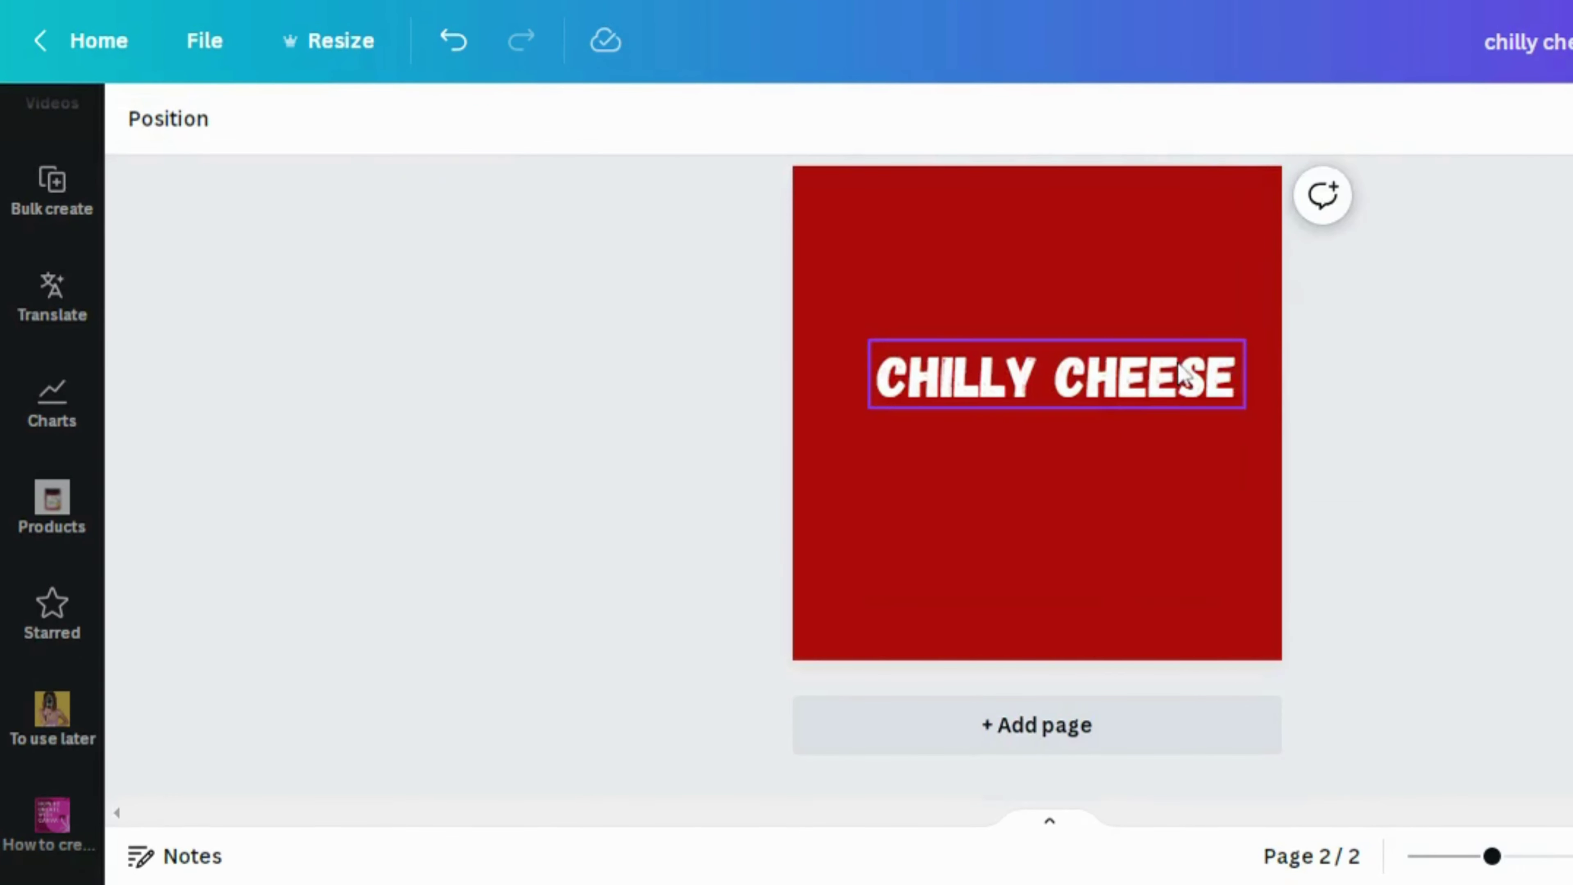
left_click_drag(1157, 371, 1149, 247)
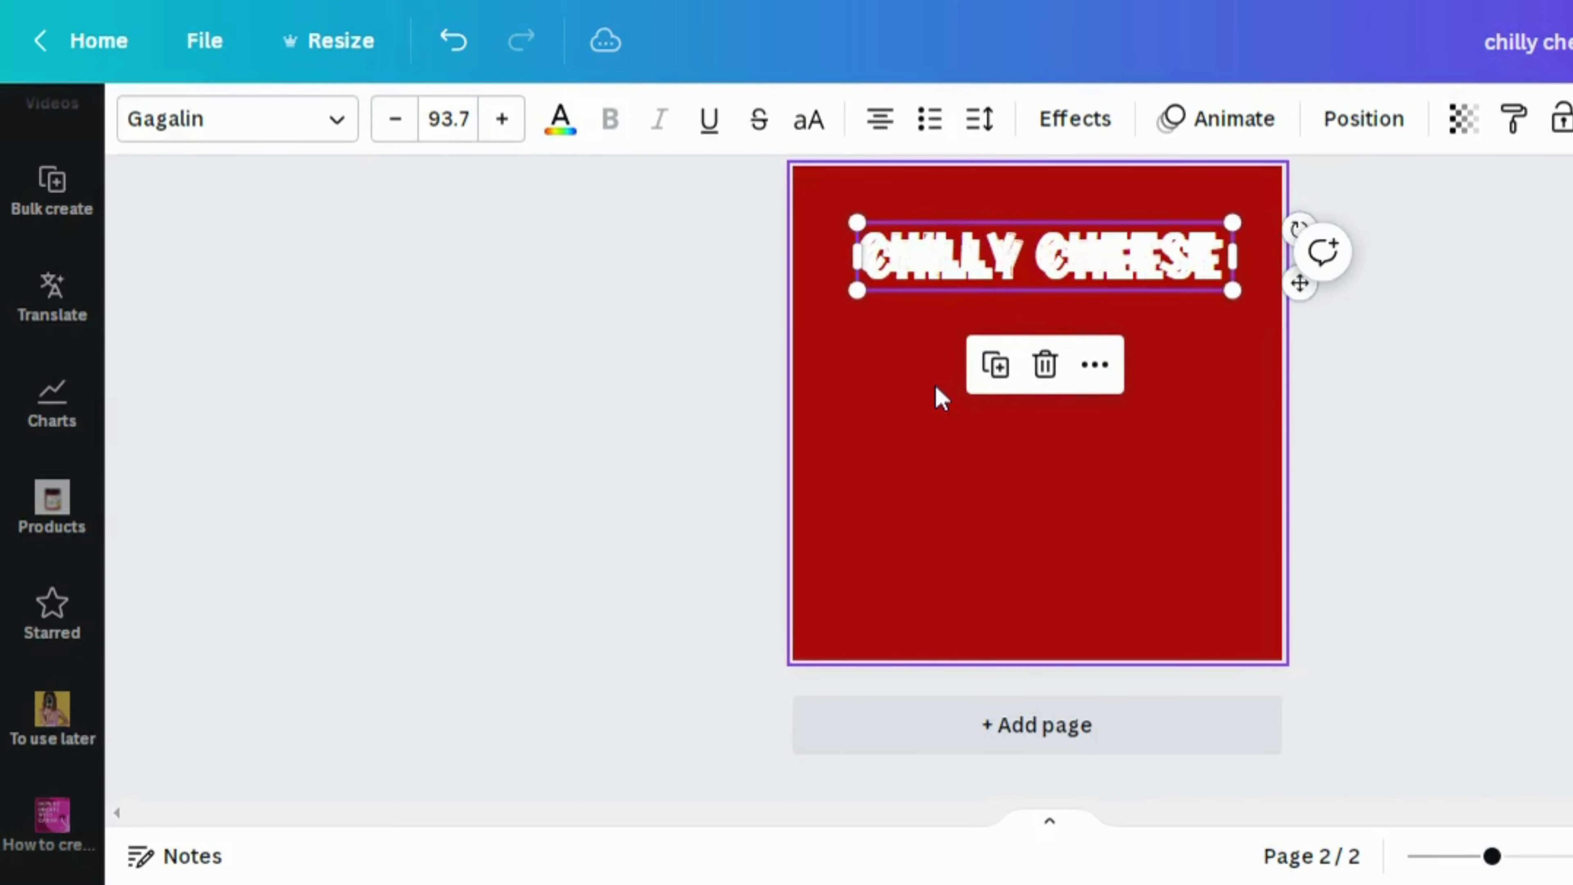
left_click_drag(943, 282, 940, 306)
double_click(1201, 320)
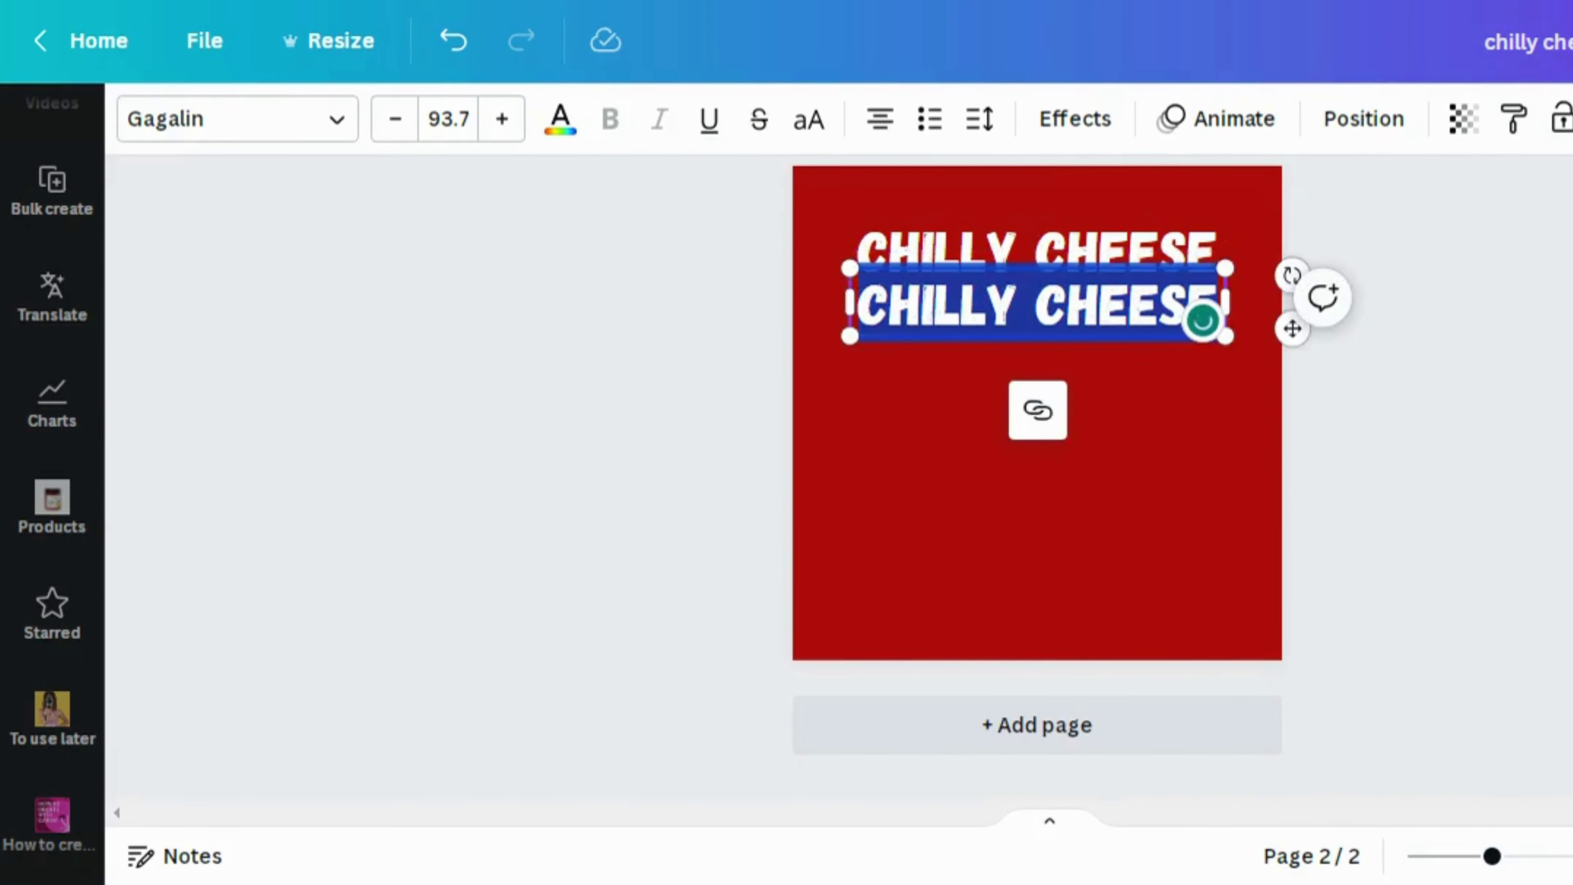
type("BUE")
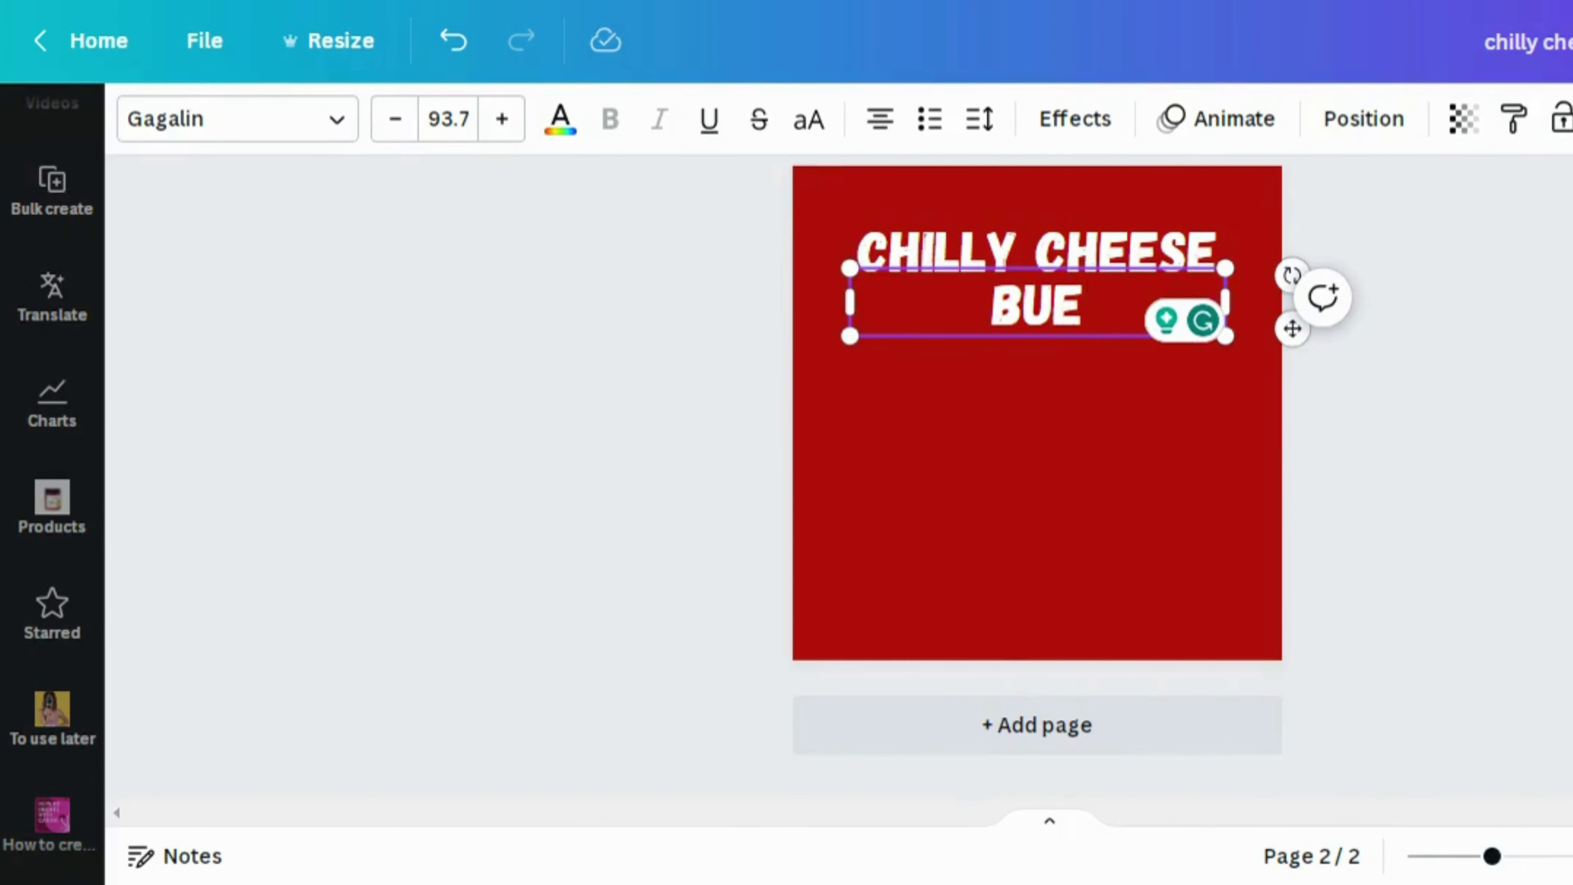
key("BackSpace")
type("RGER")
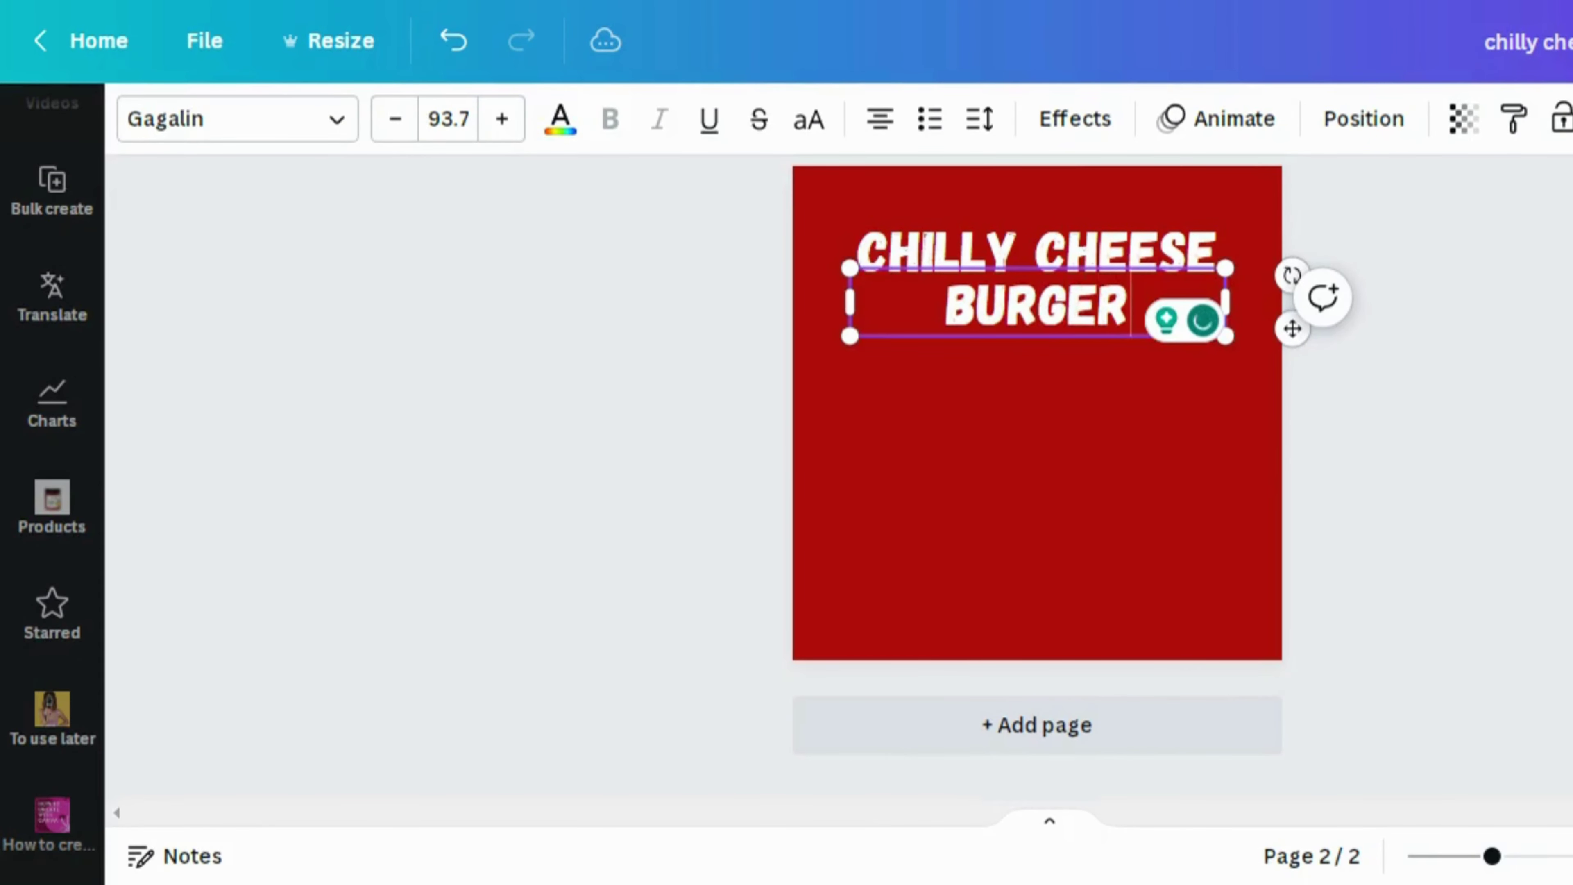
left_click(1032, 502)
Make the BURGER text yellow and resize its box to fit the word
left_click(1018, 337)
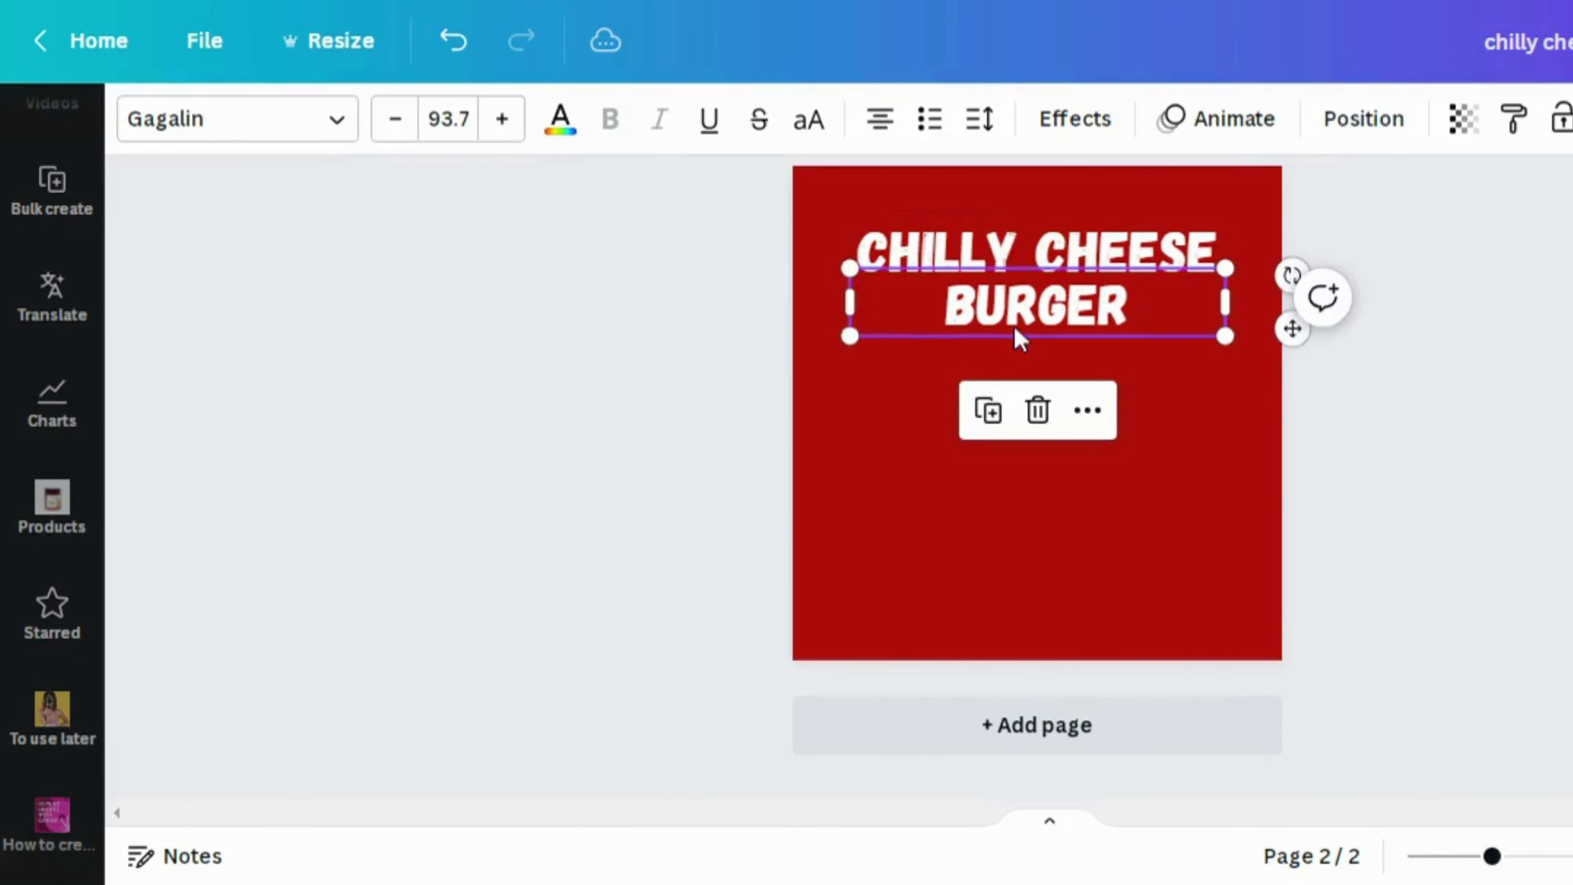
left_click(559, 124)
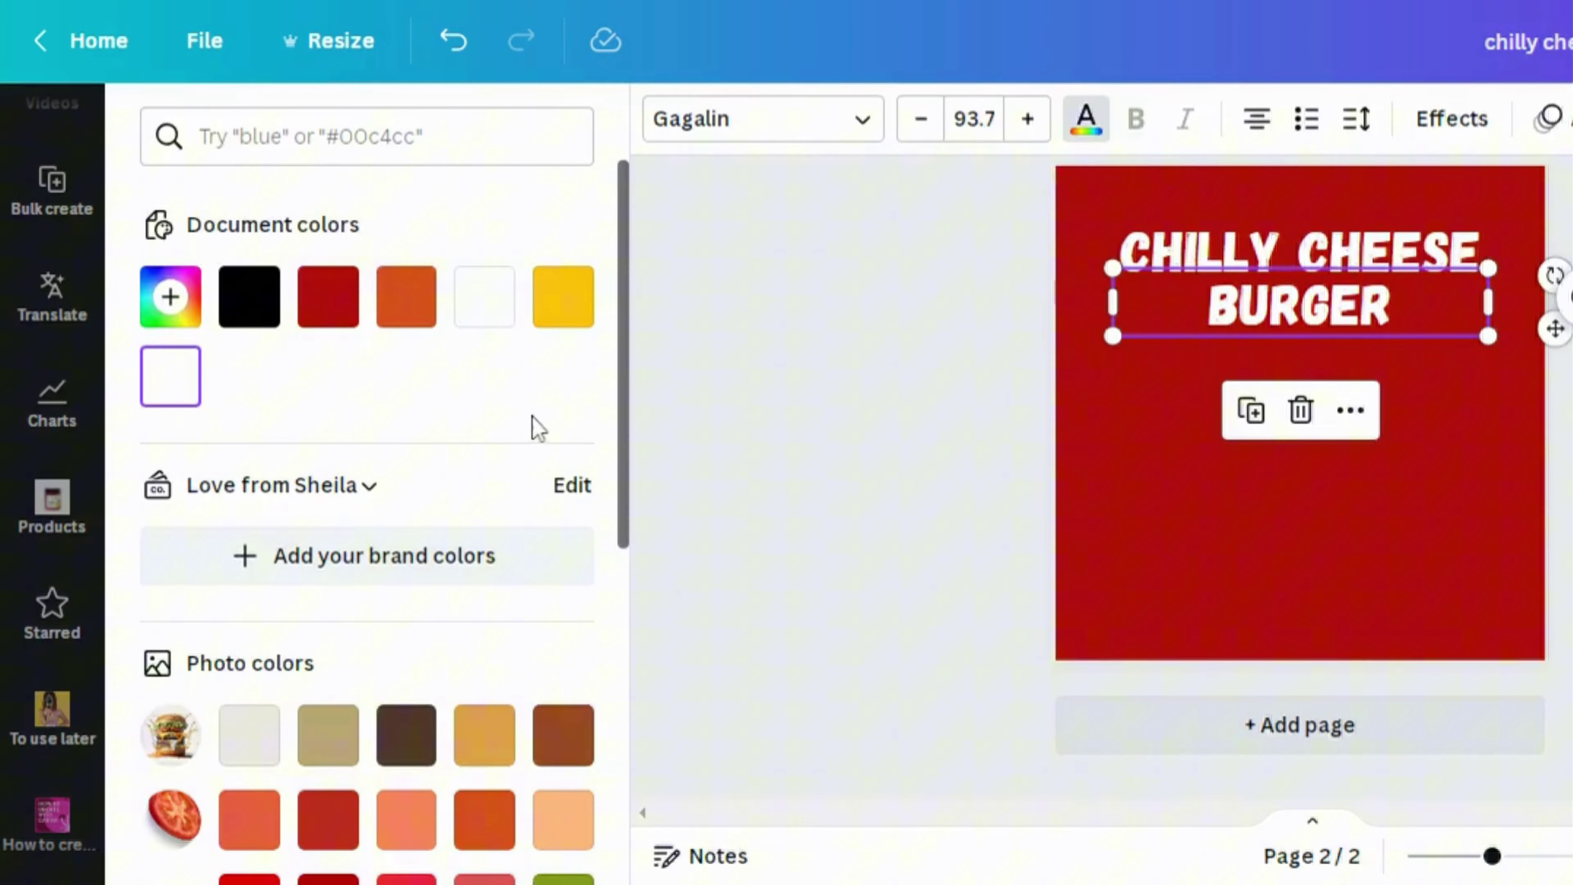
left_click(564, 313)
left_click(890, 406)
left_click(1152, 335)
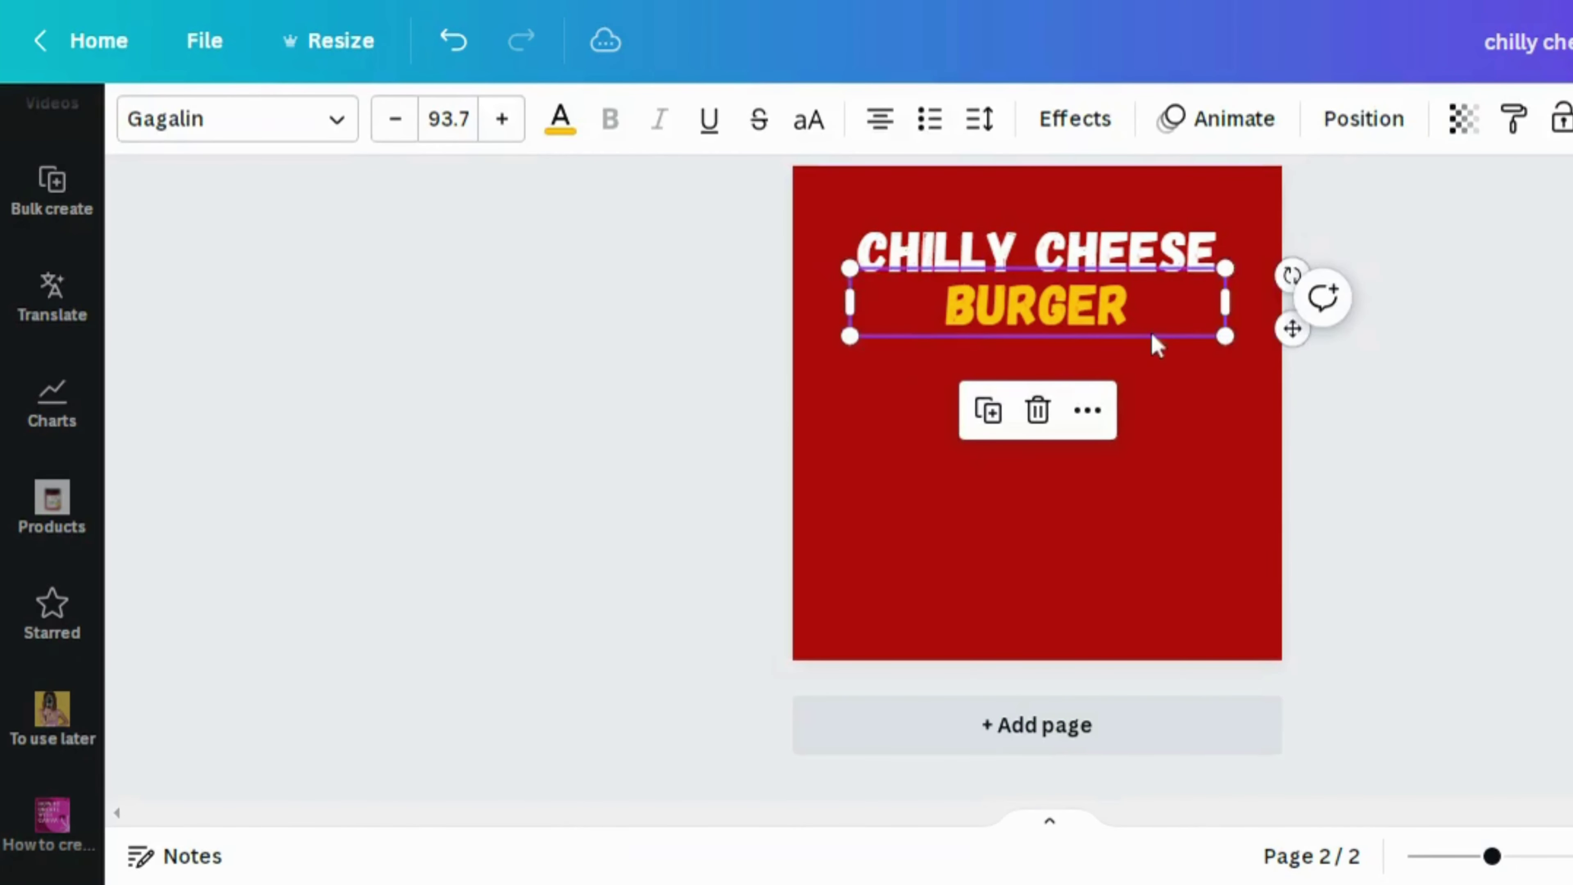
left_click_drag(1229, 296, 1204, 377)
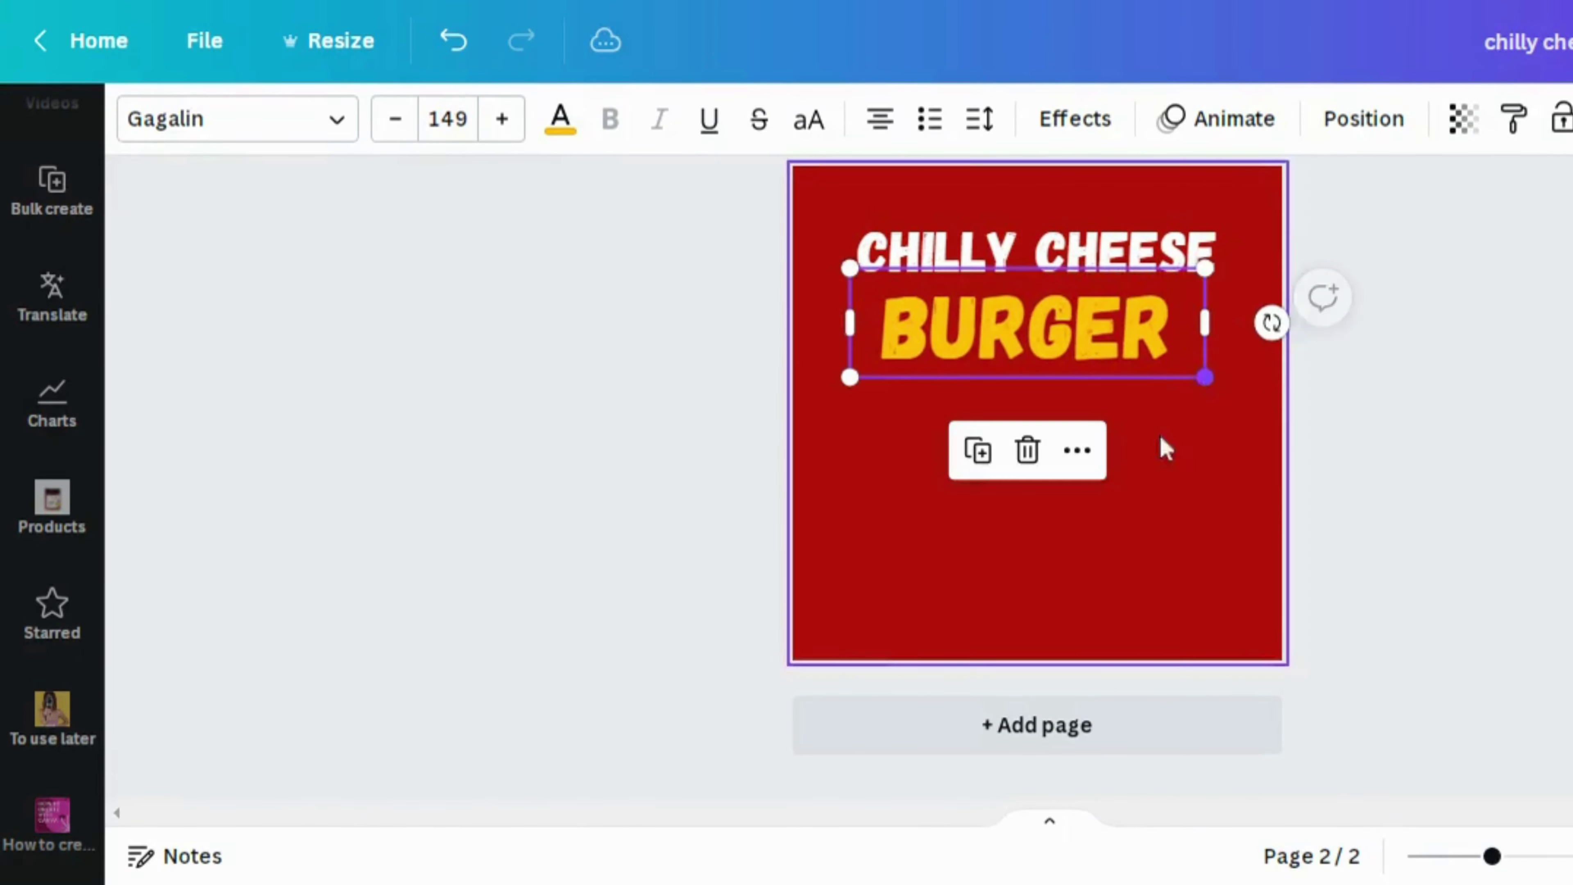
Shrink CHILLY CHEESE to 72.4, centre it, and move BURGER up beneath it
left_click(1148, 494)
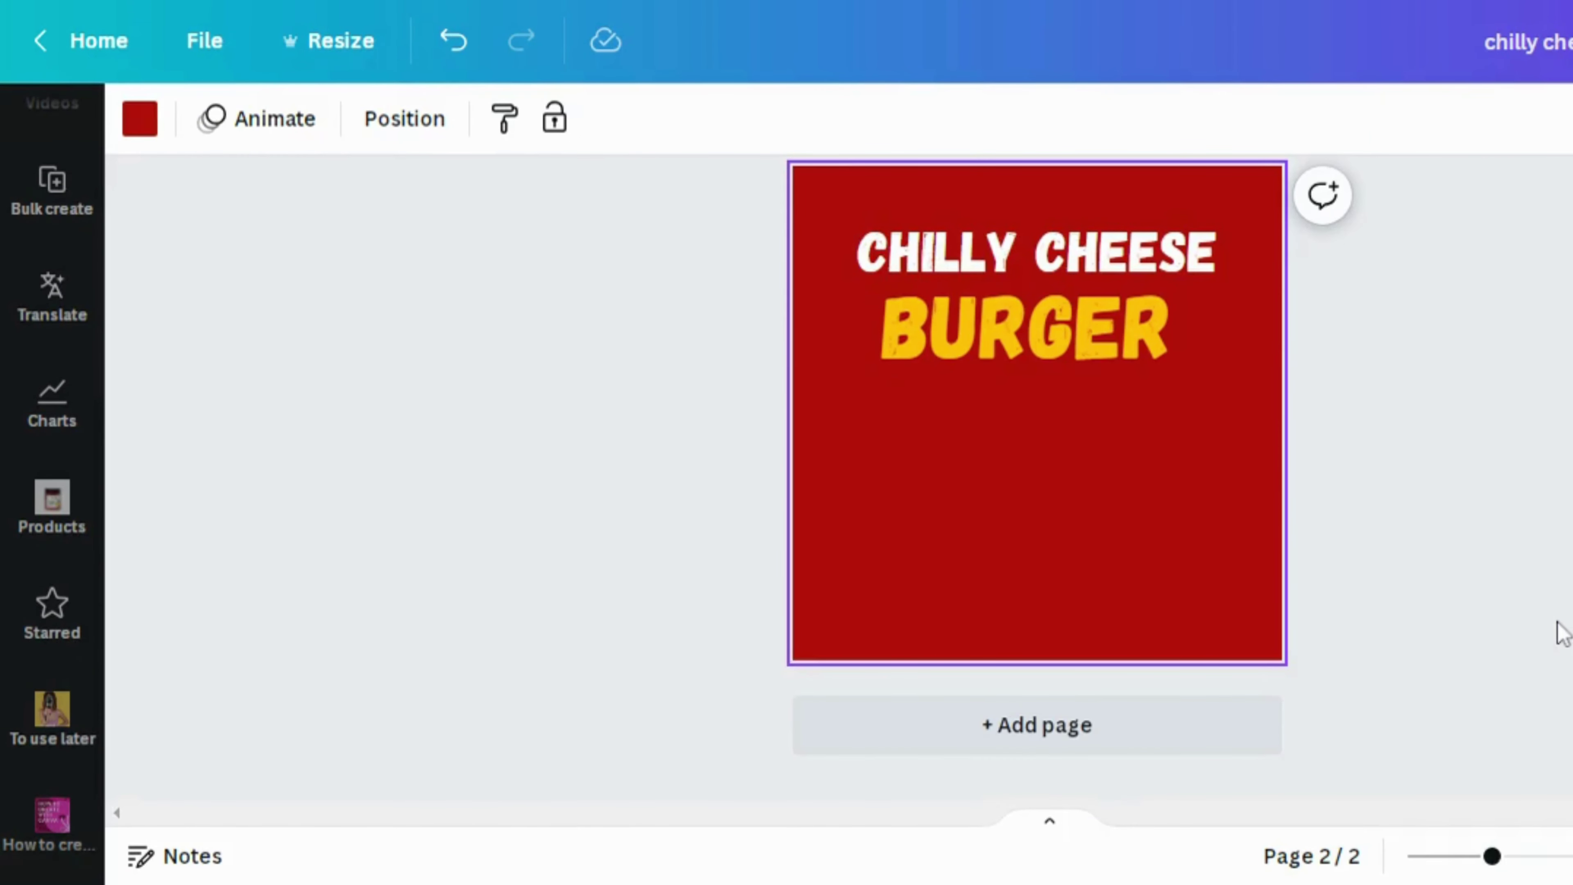
left_click(1201, 260)
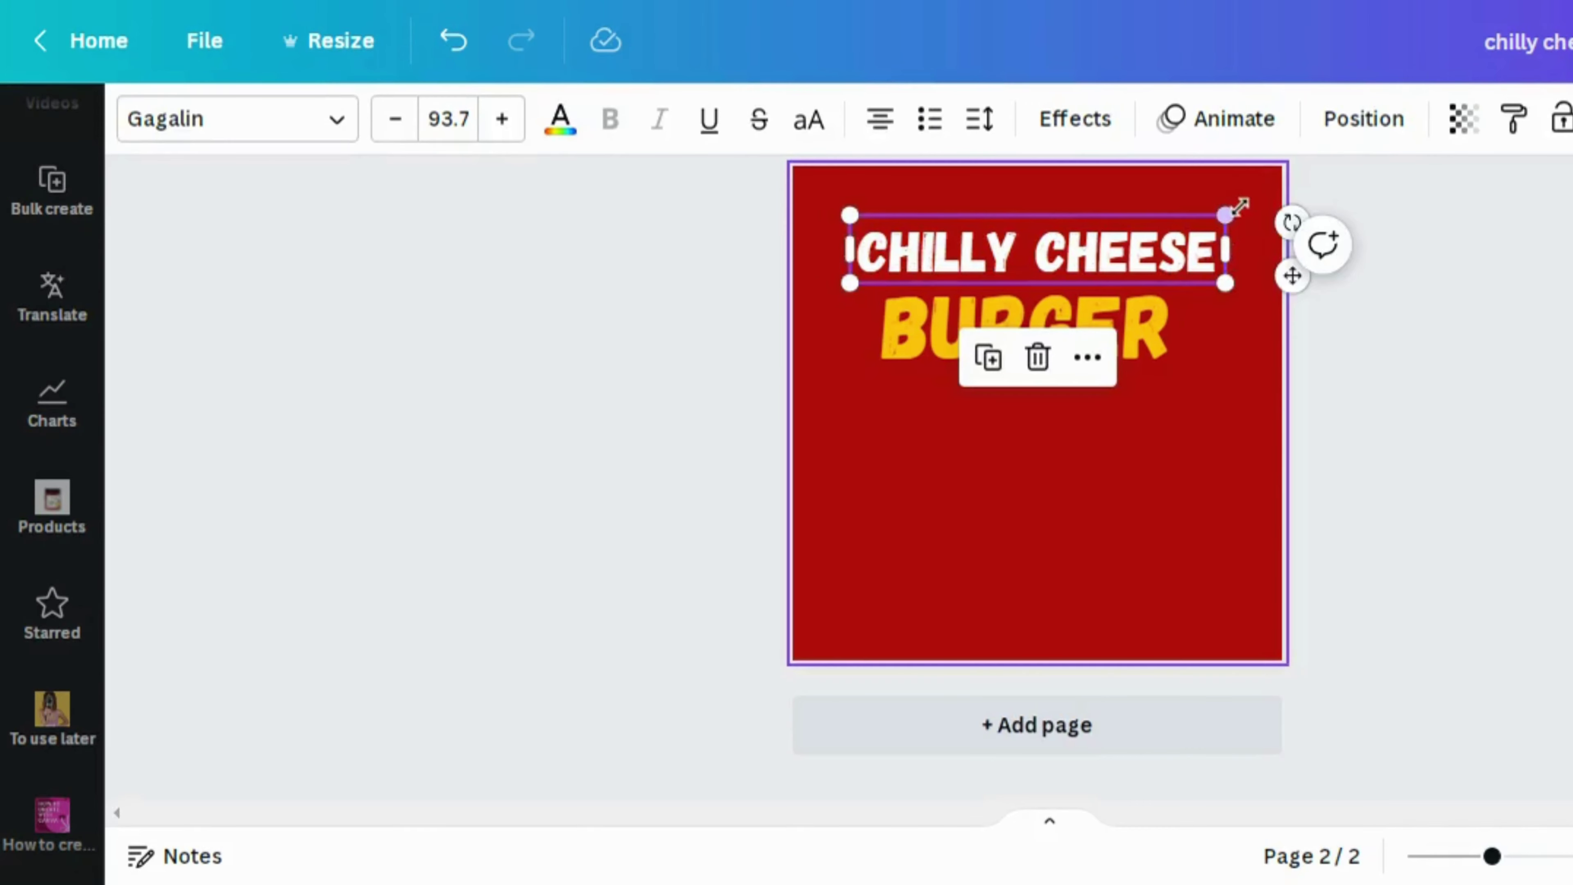
left_click_drag(1233, 207, 1147, 227)
left_click_drag(1031, 244, 1075, 243)
left_click(1057, 288)
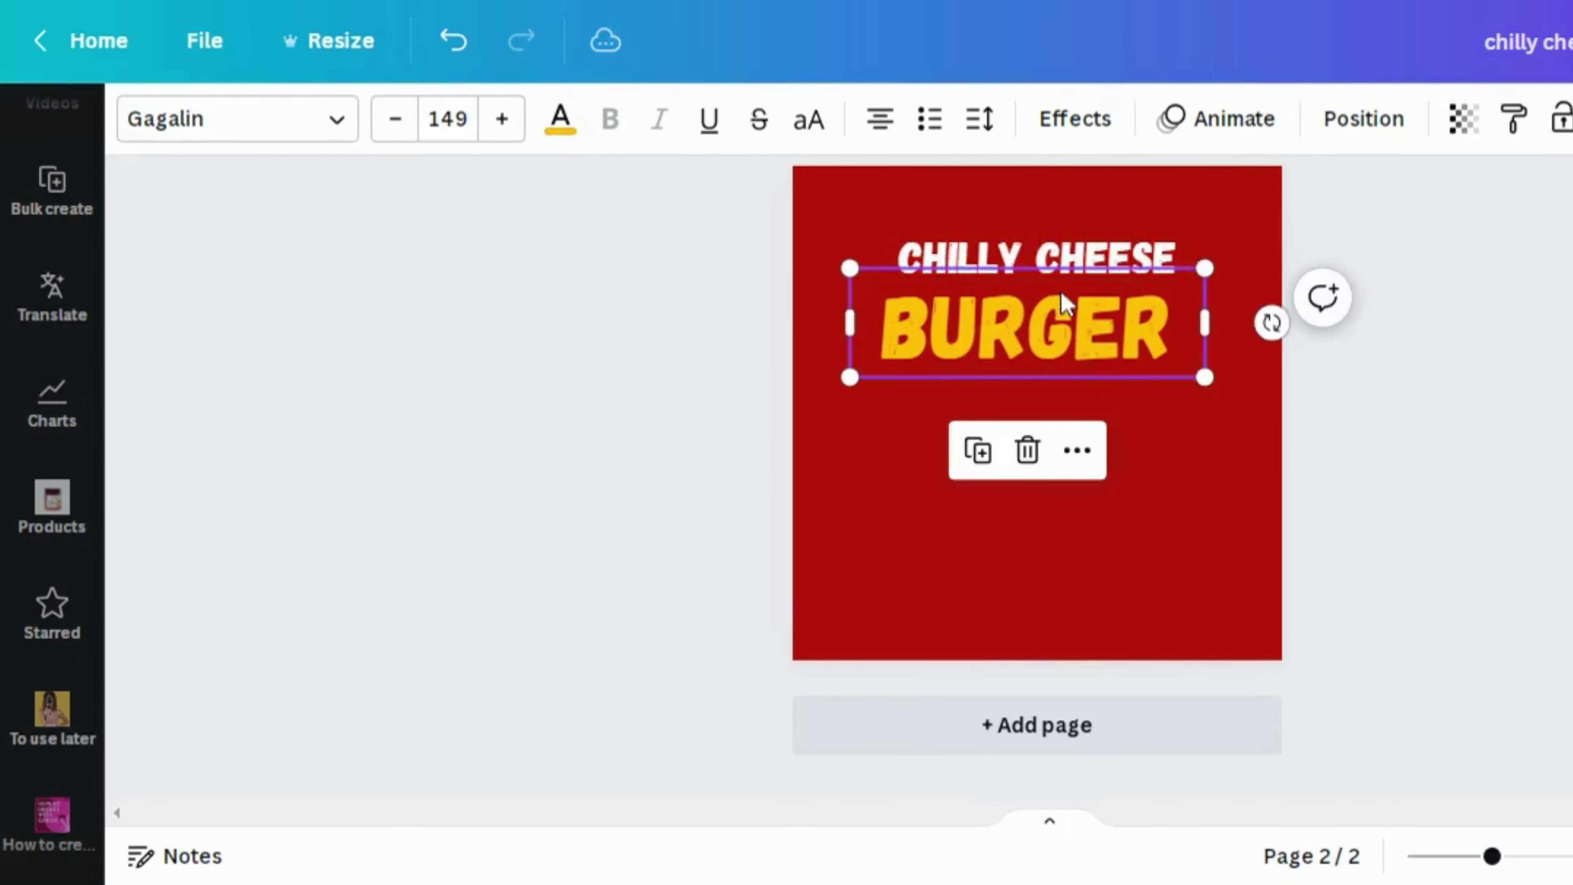
left_click_drag(1060, 298, 1096, 328)
Select both heading lines and group them into one title block
left_click(1197, 487)
left_click(1092, 322)
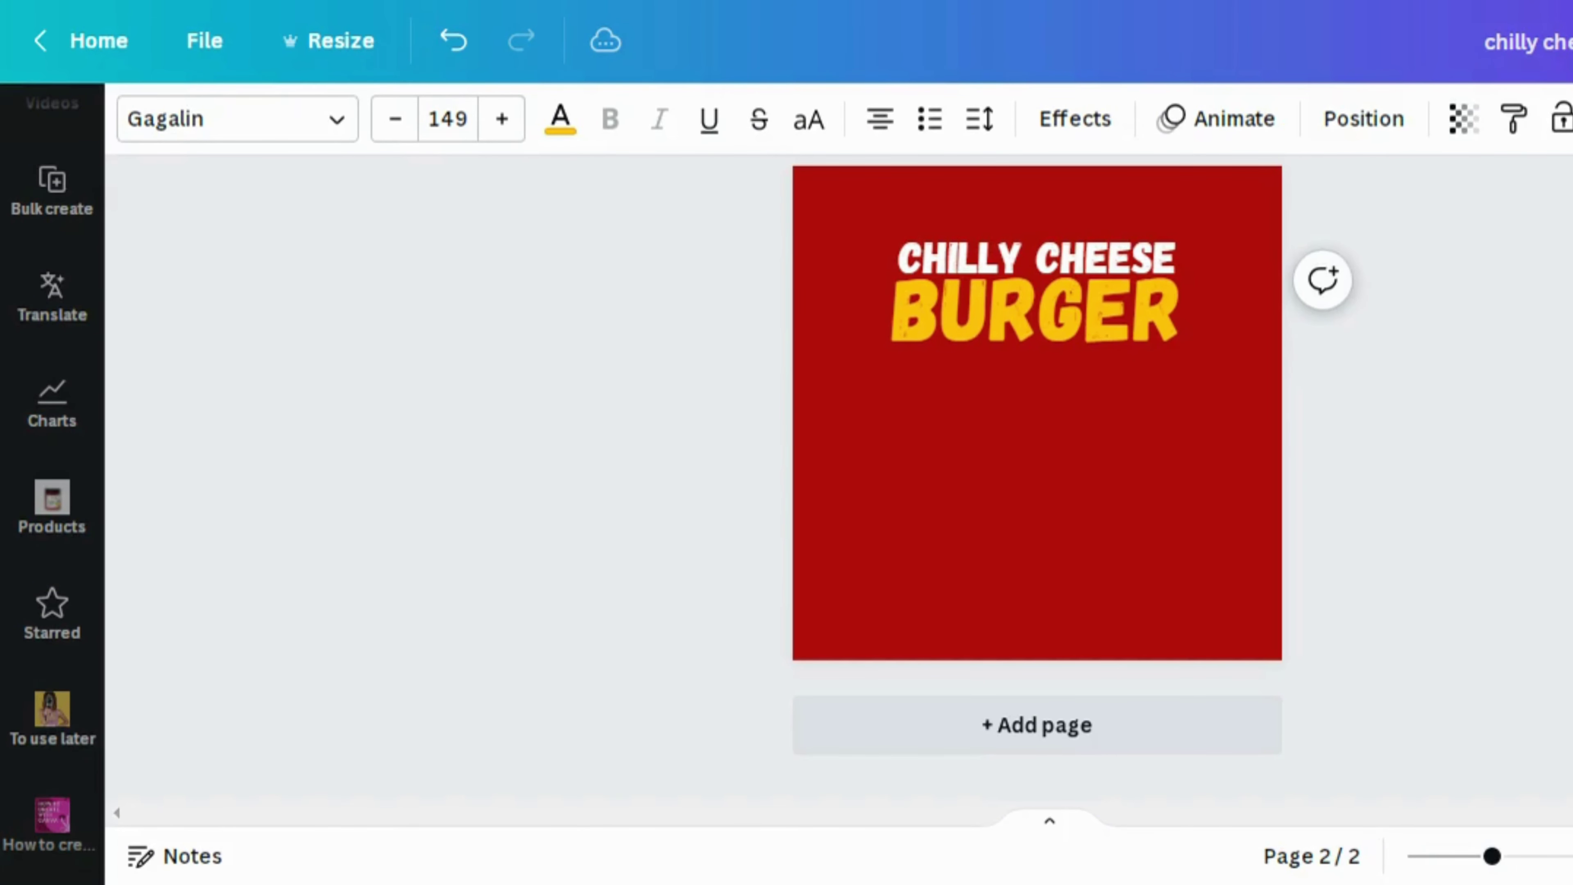
left_click(1124, 397)
key("ctrl+a")
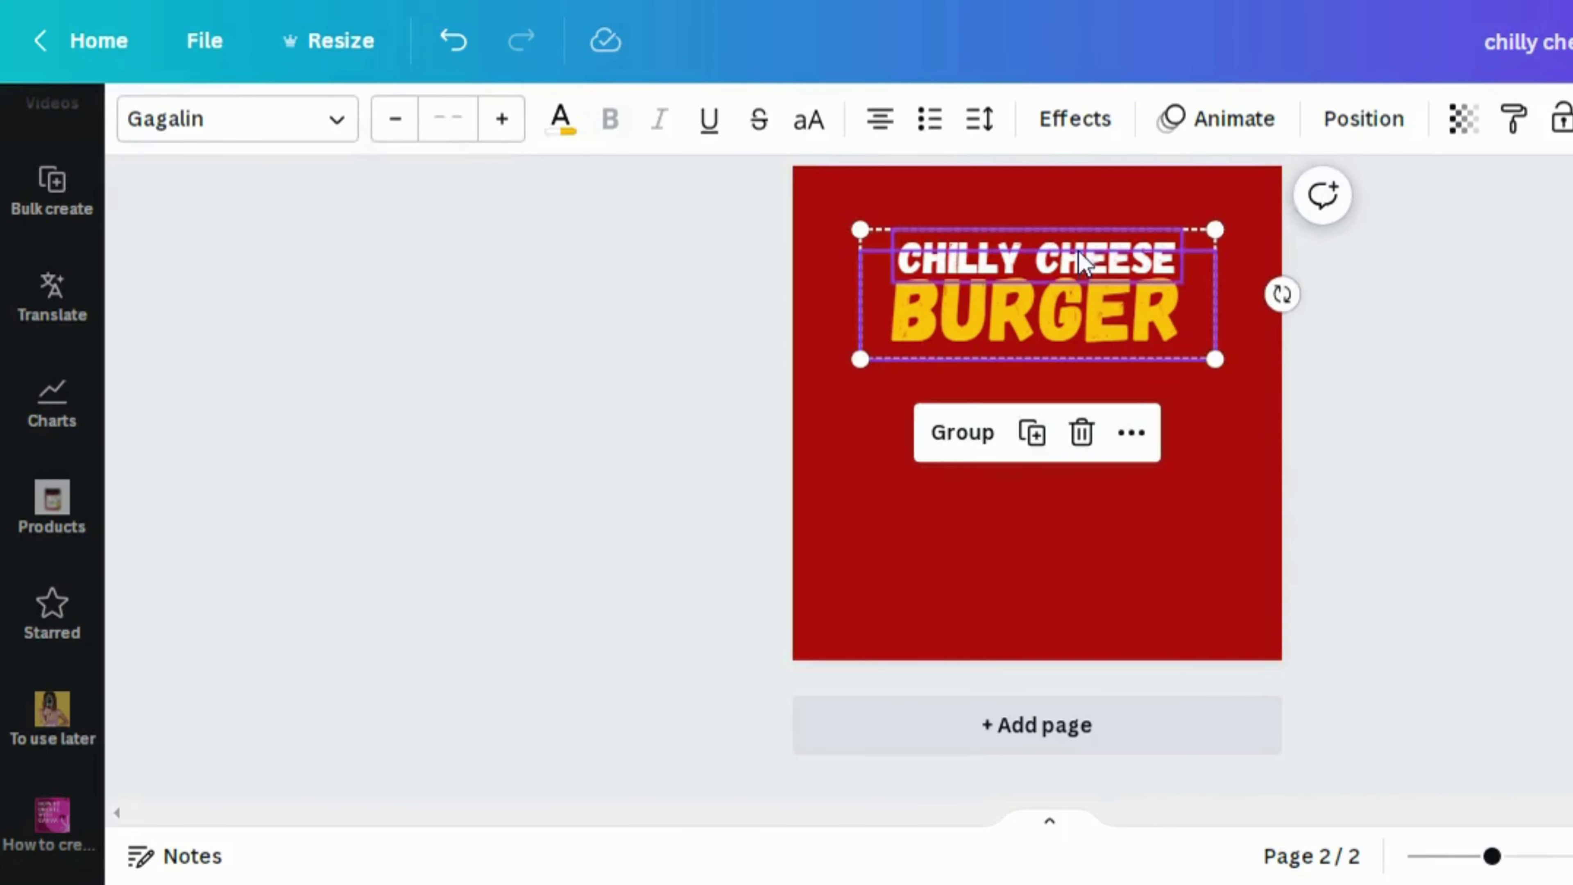
left_click(982, 432)
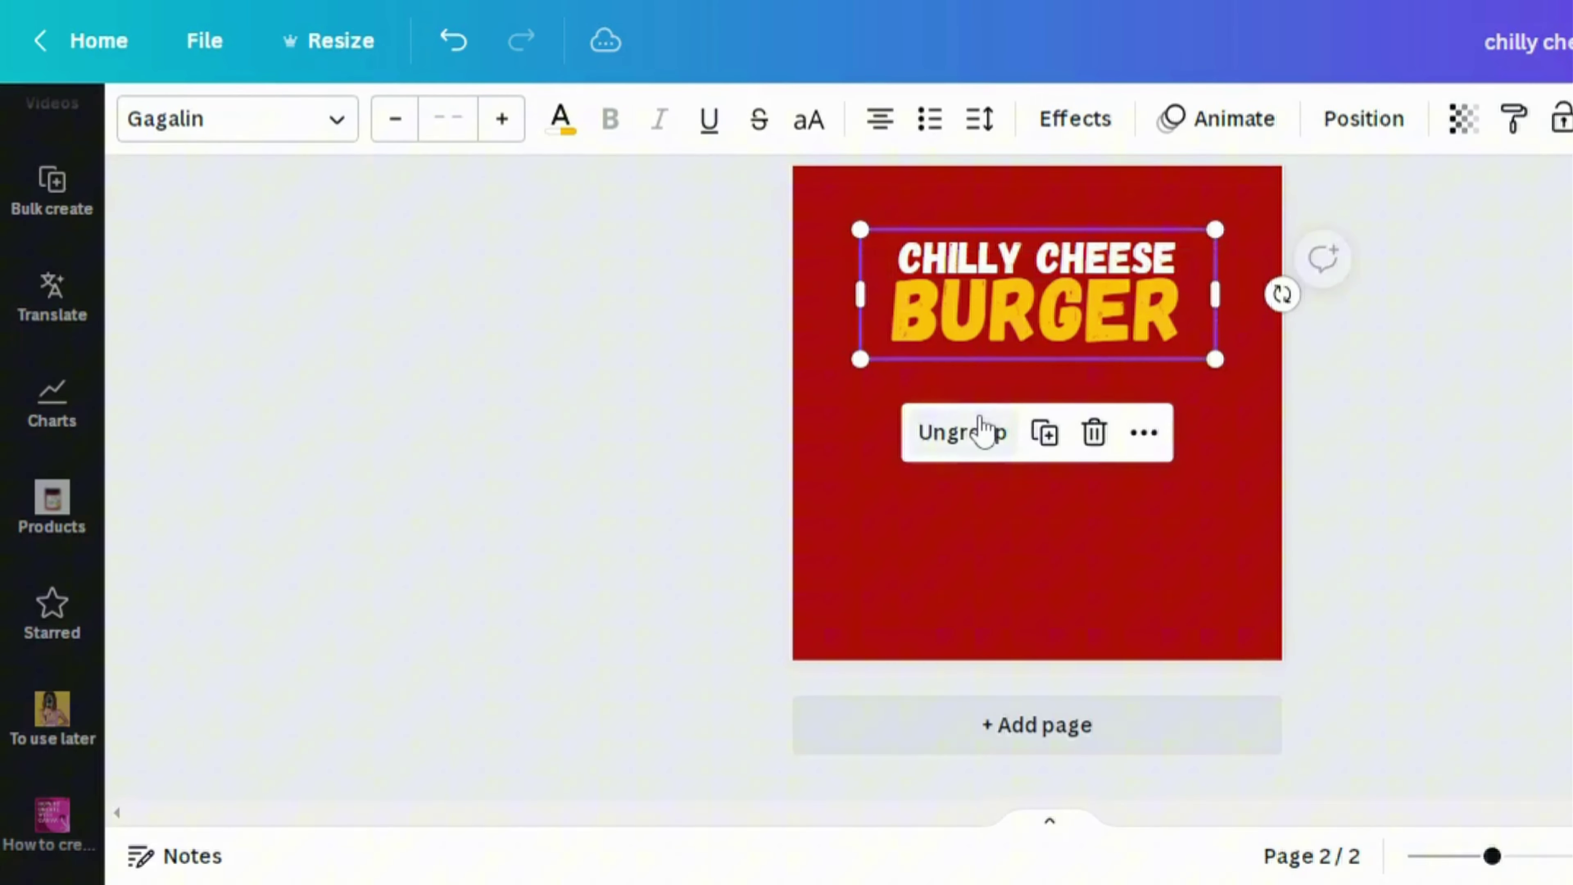
left_click(934, 617)
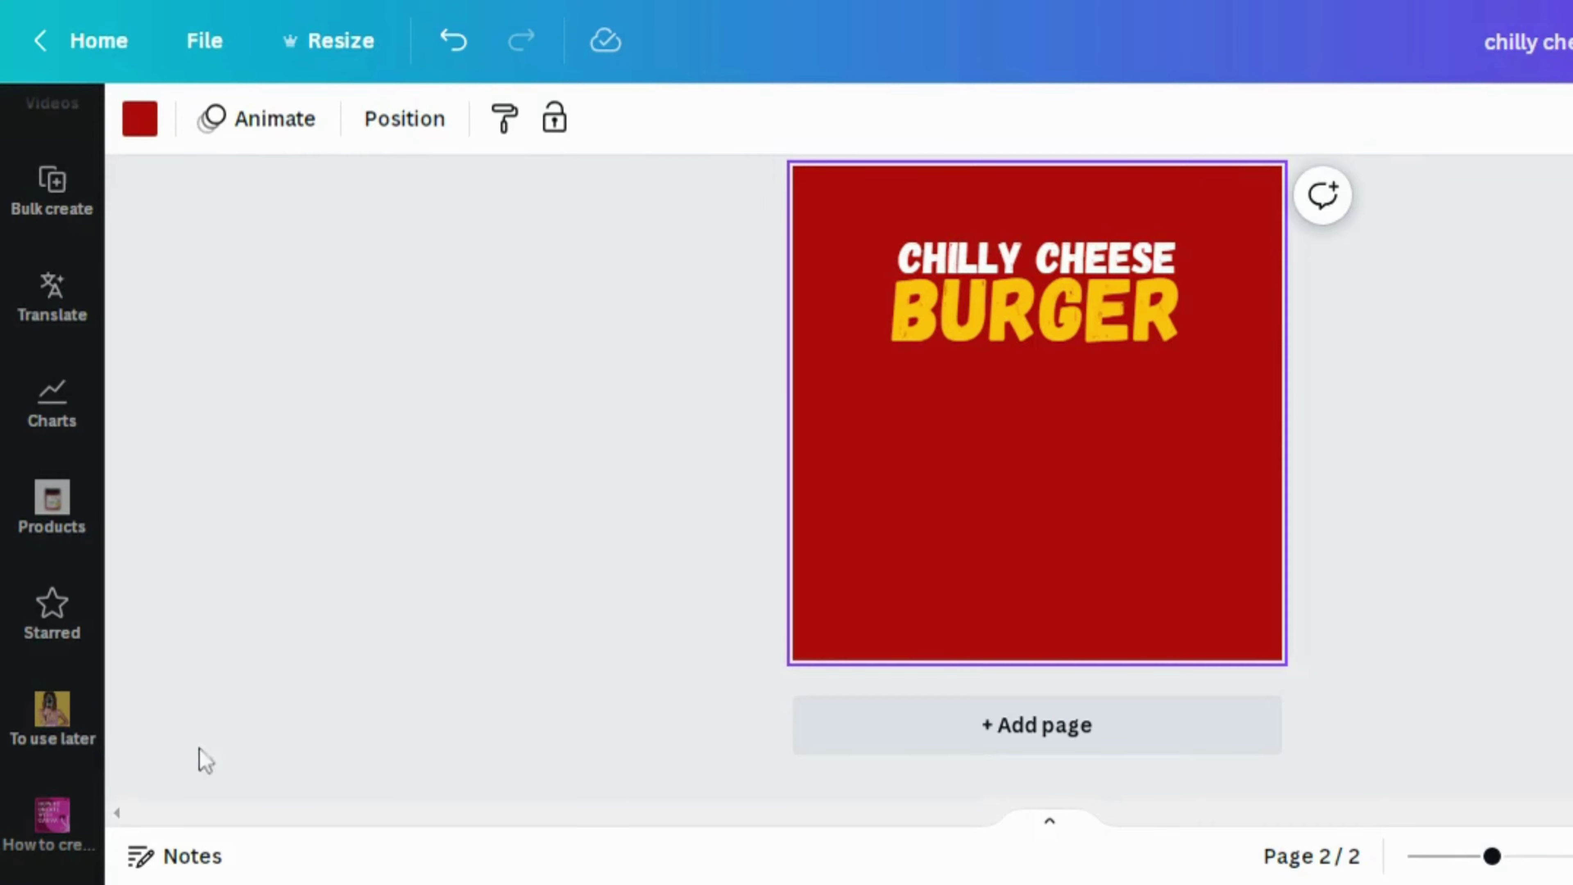
Add the saved burger photo, bring it to the front, and place it below the heading
left_click(85, 717)
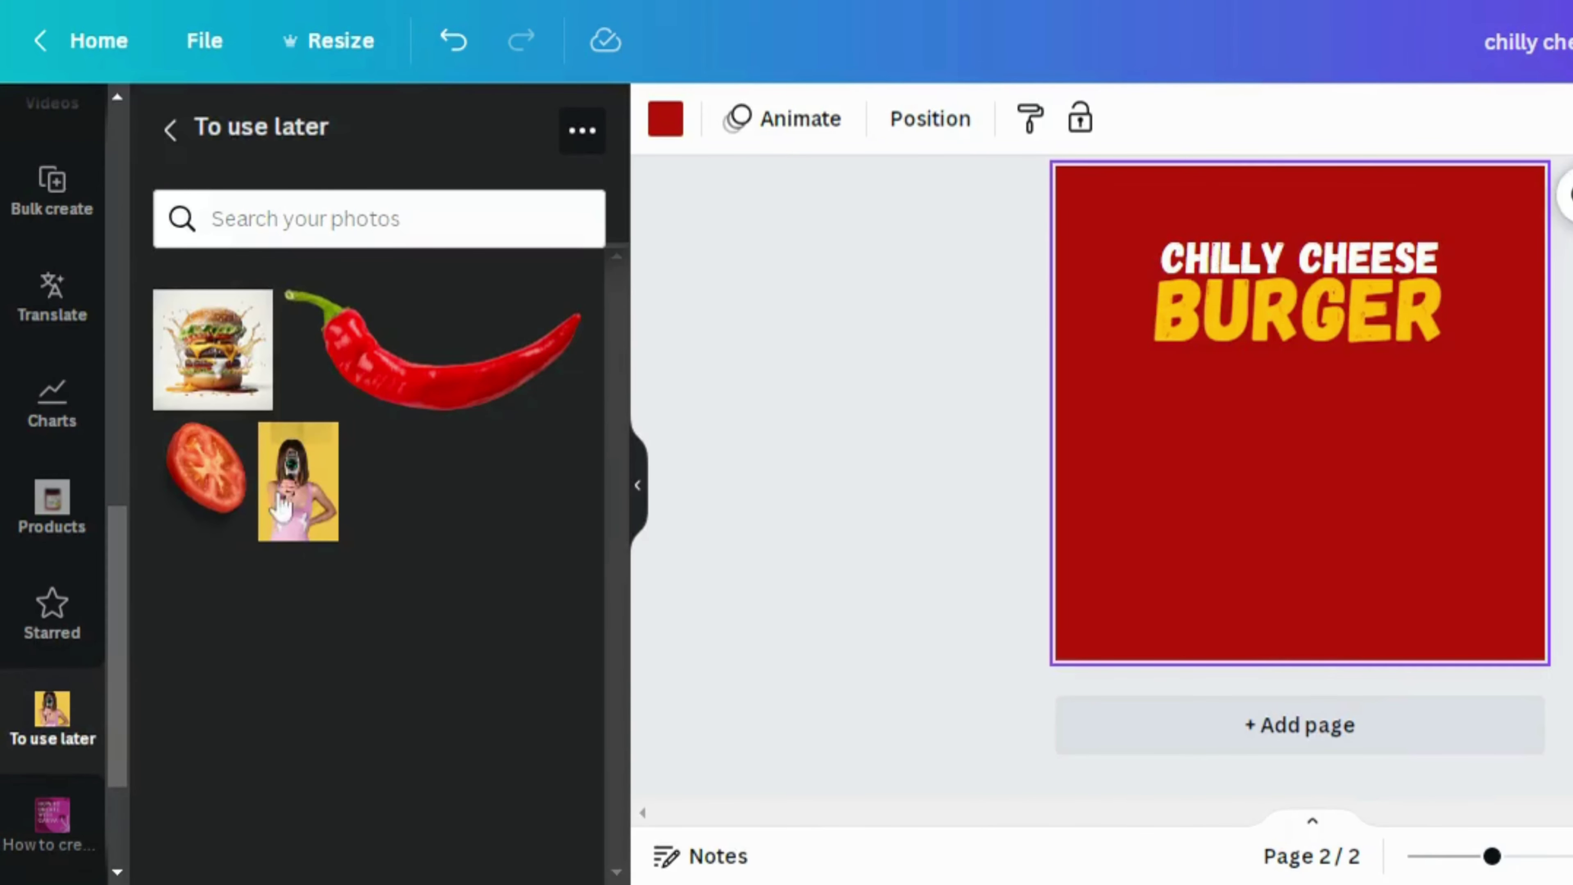
left_click(275, 378)
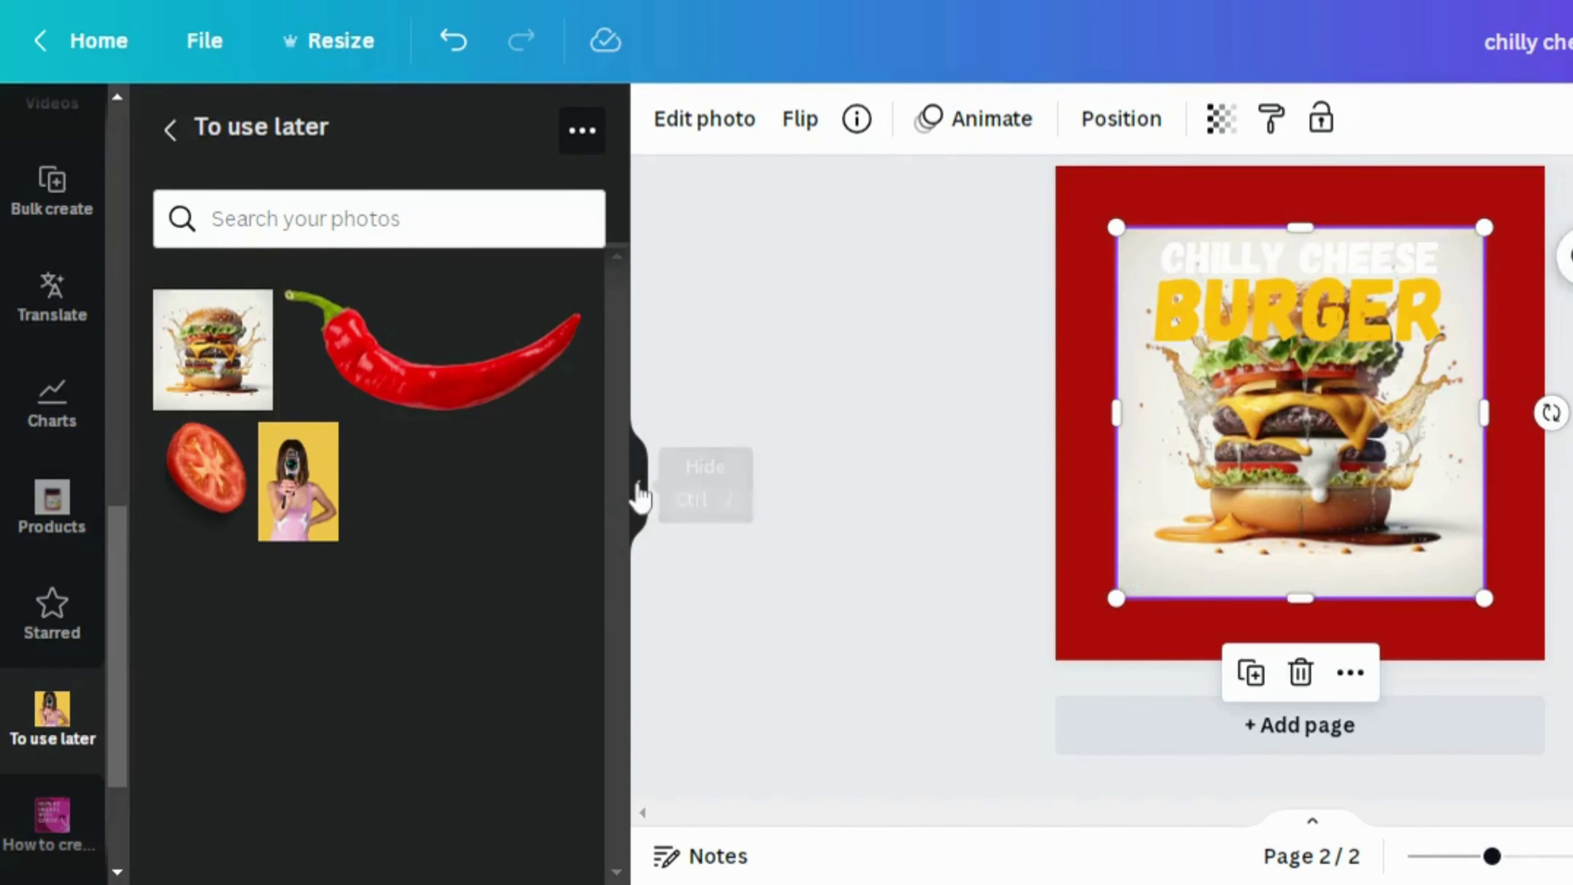
left_click(638, 485)
left_click(190, 111)
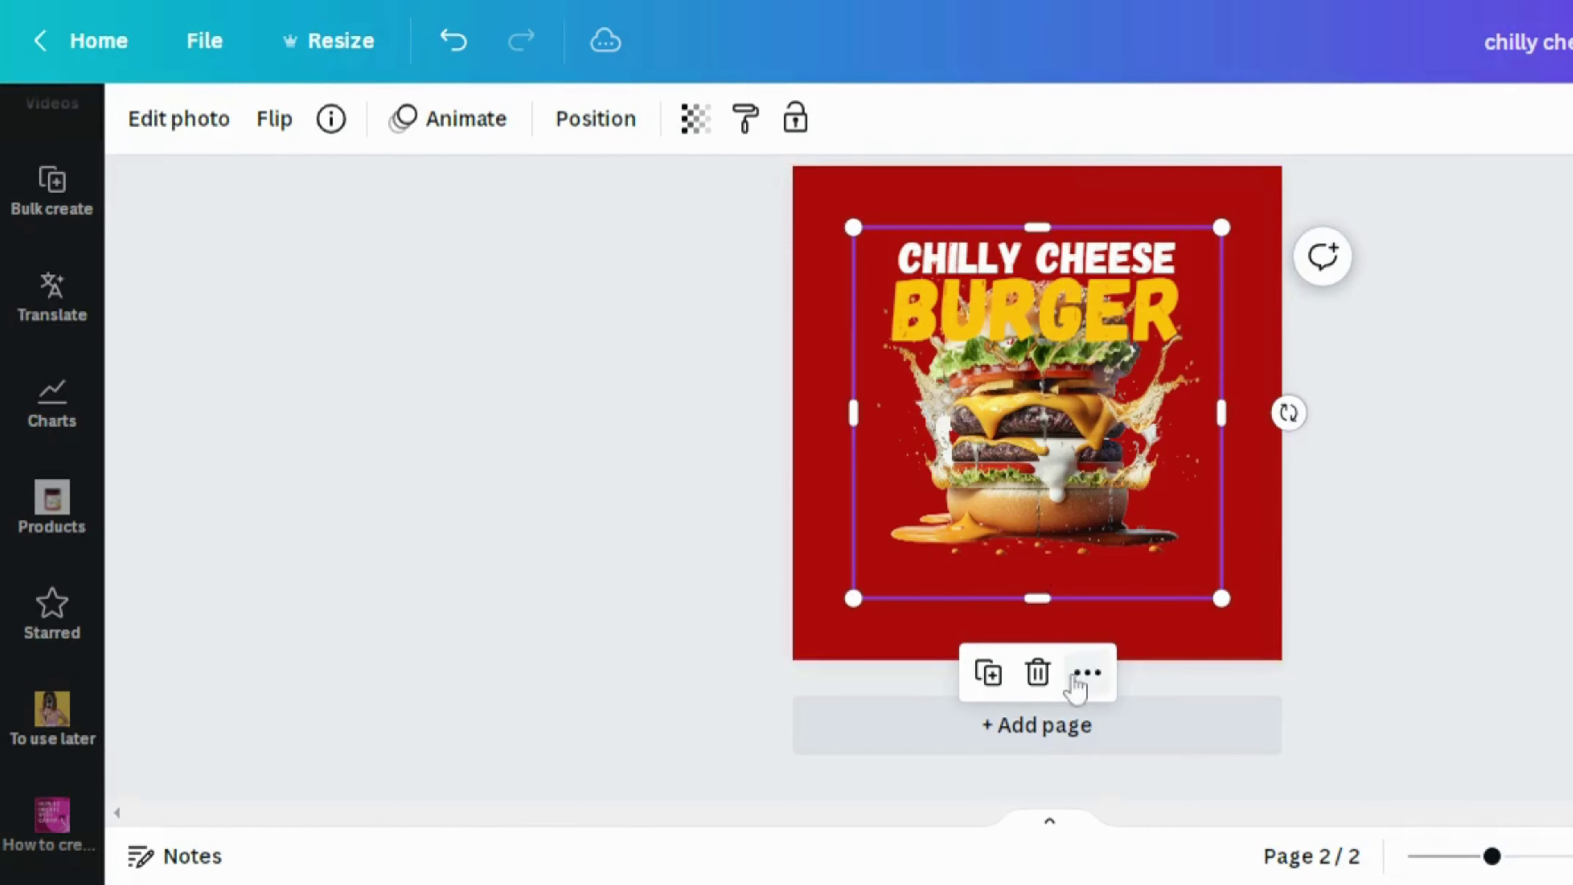
left_click(1084, 674)
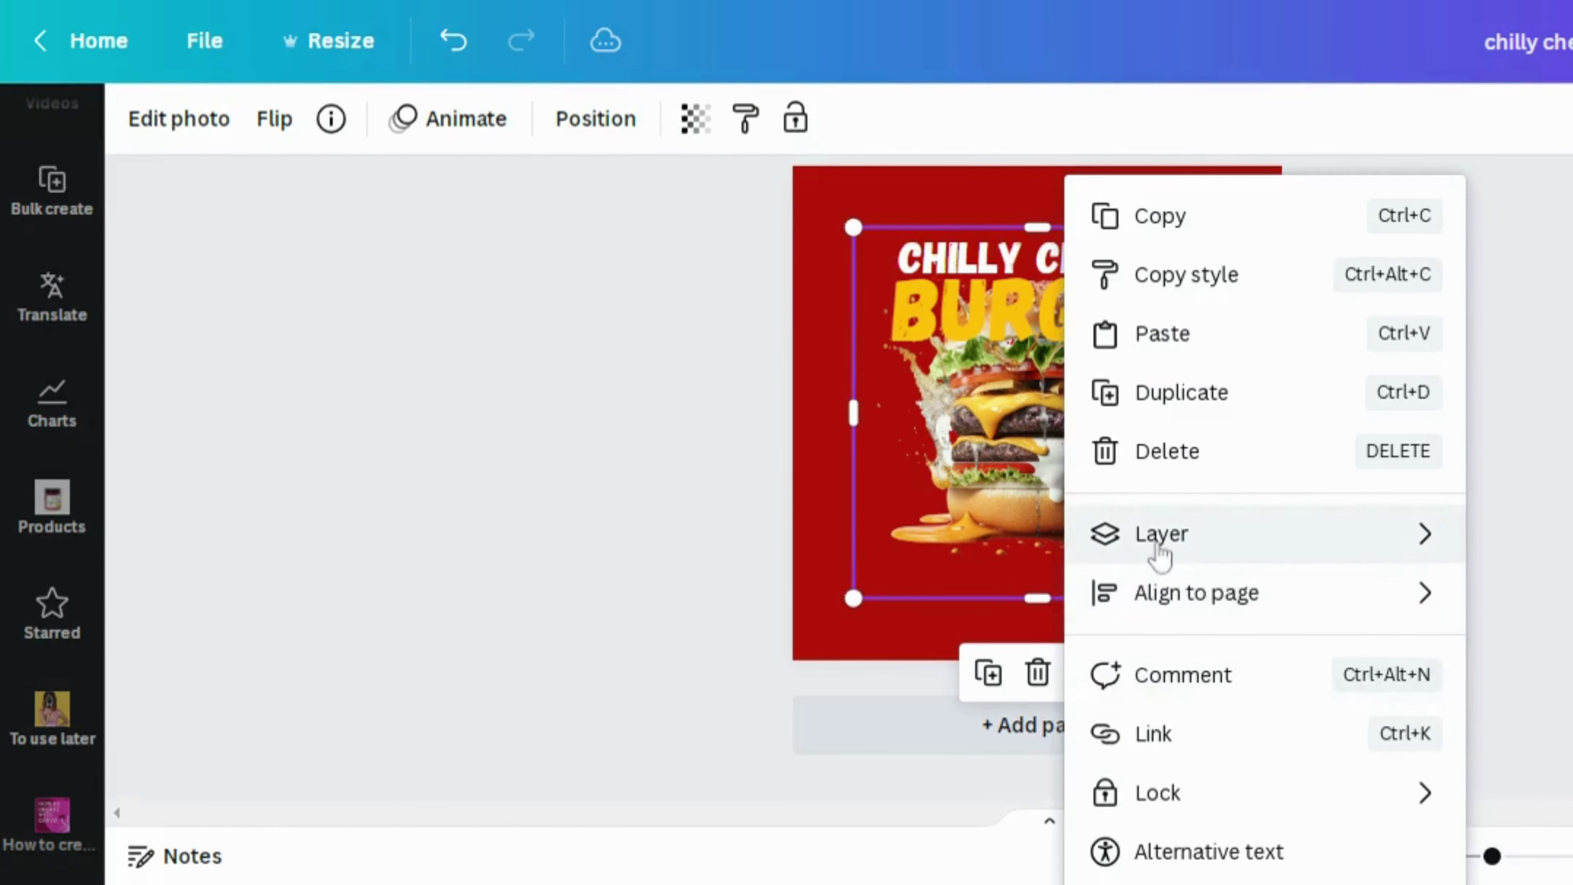
mouse_move(1159, 551)
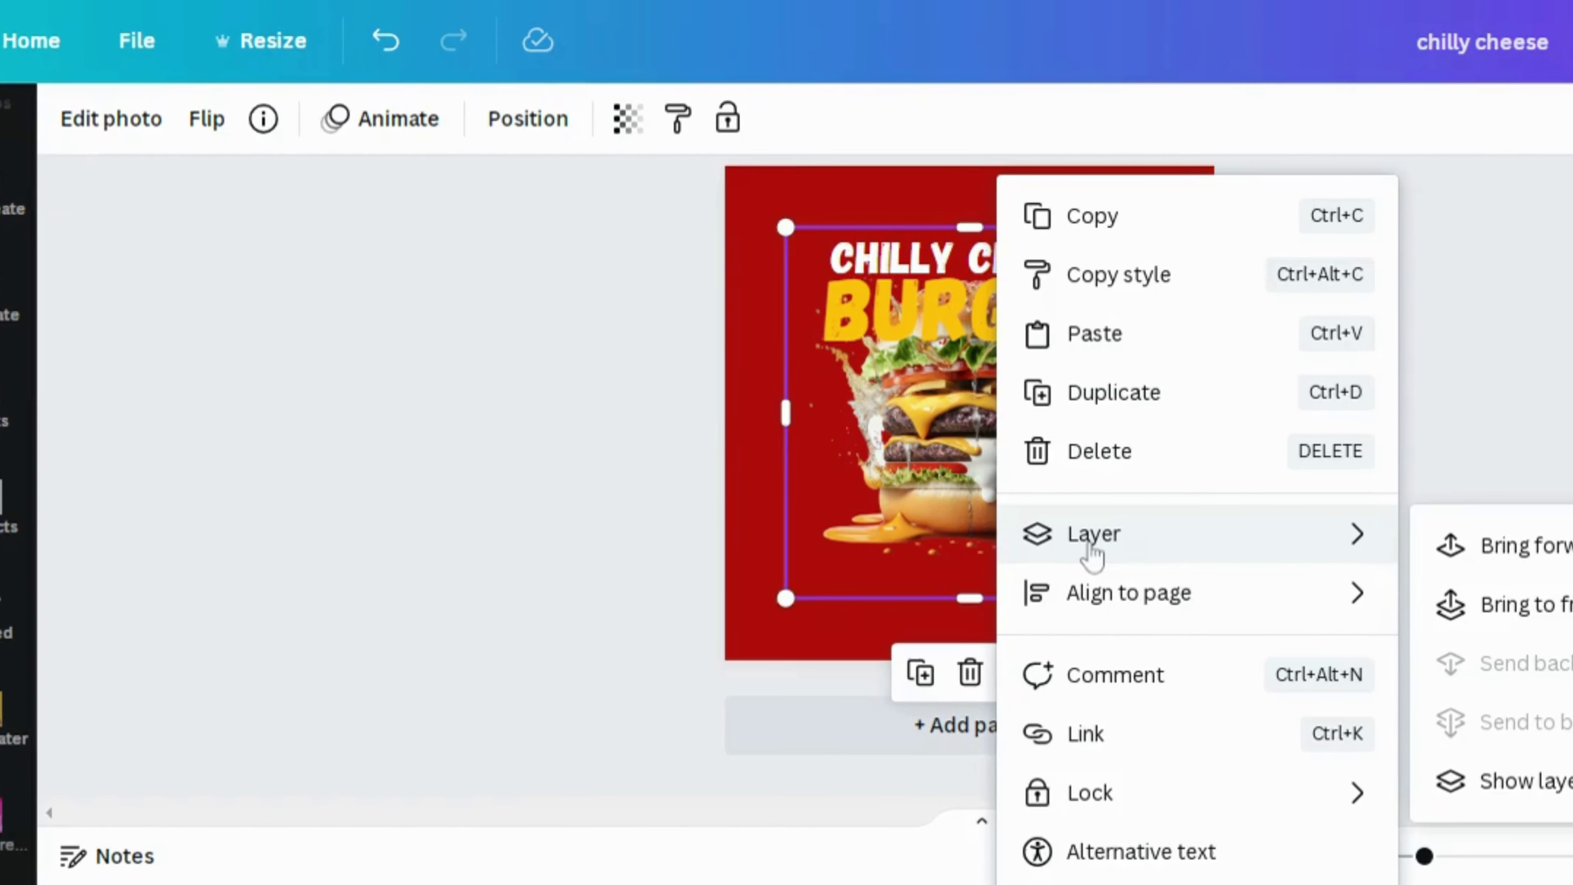
left_click(1496, 609)
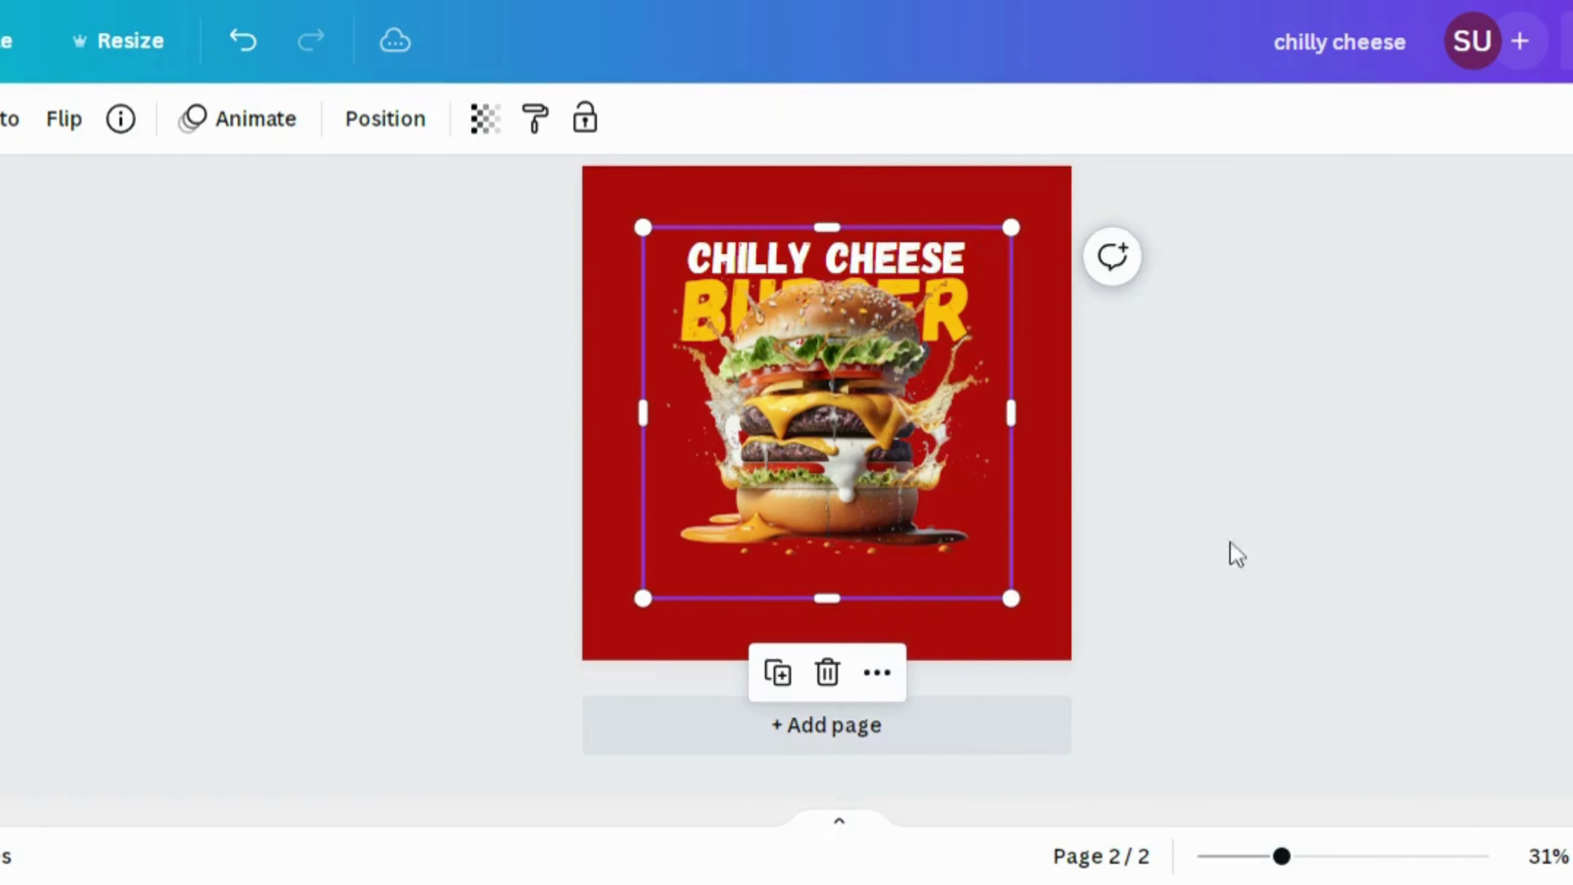
left_click_drag(997, 428, 997, 440)
left_click_drag(855, 439, 855, 482)
left_click(1193, 509)
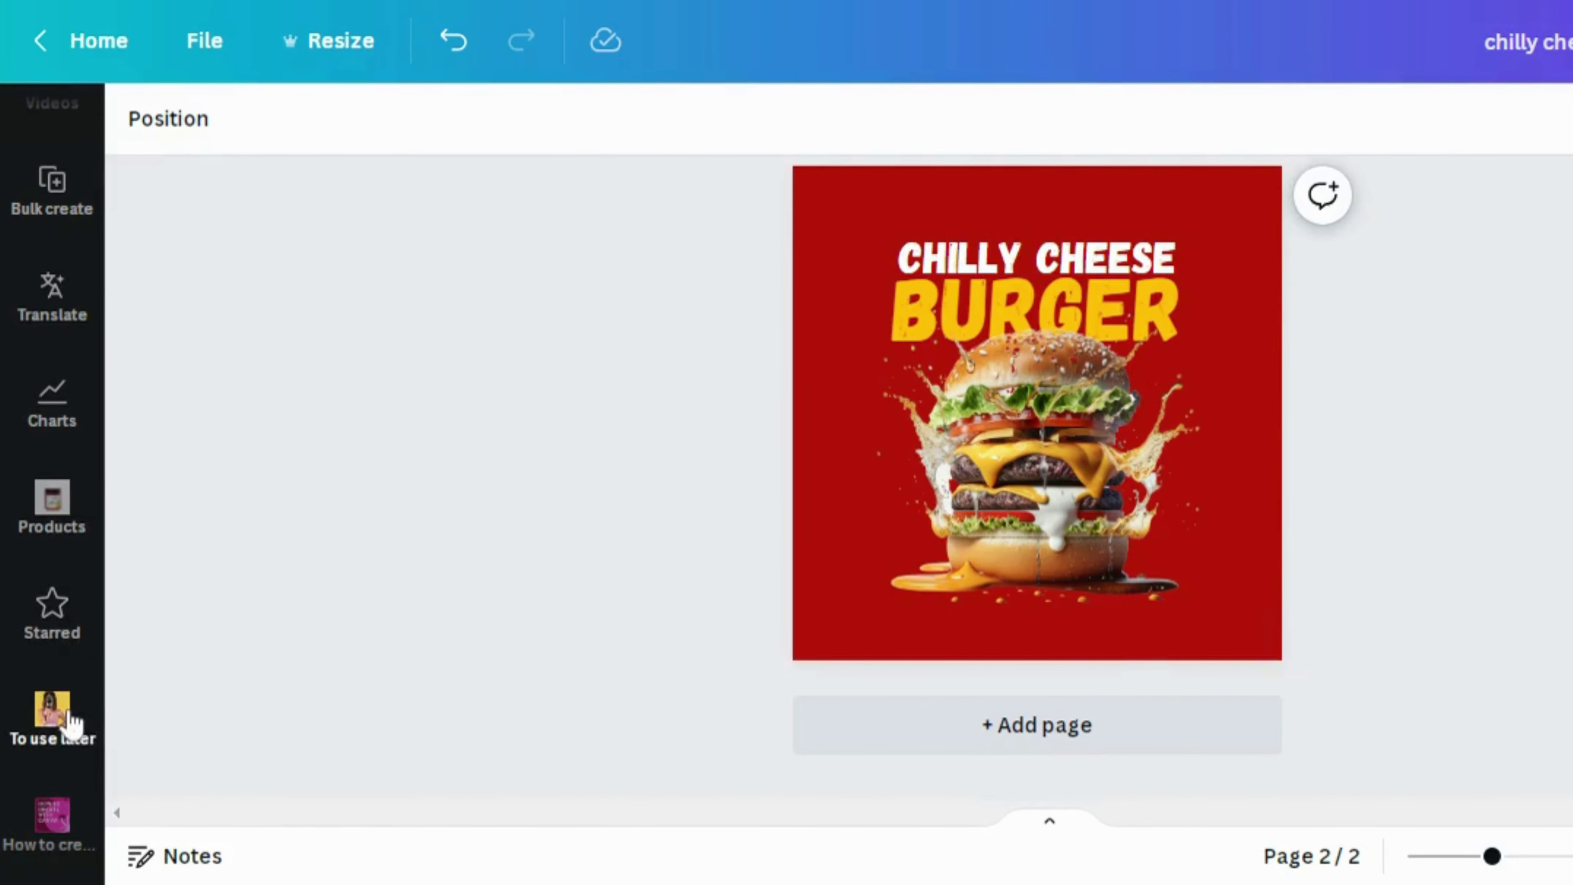
Add the saved tomato slice and place it at the page's top-left corner
left_click(56, 719)
left_click(214, 505)
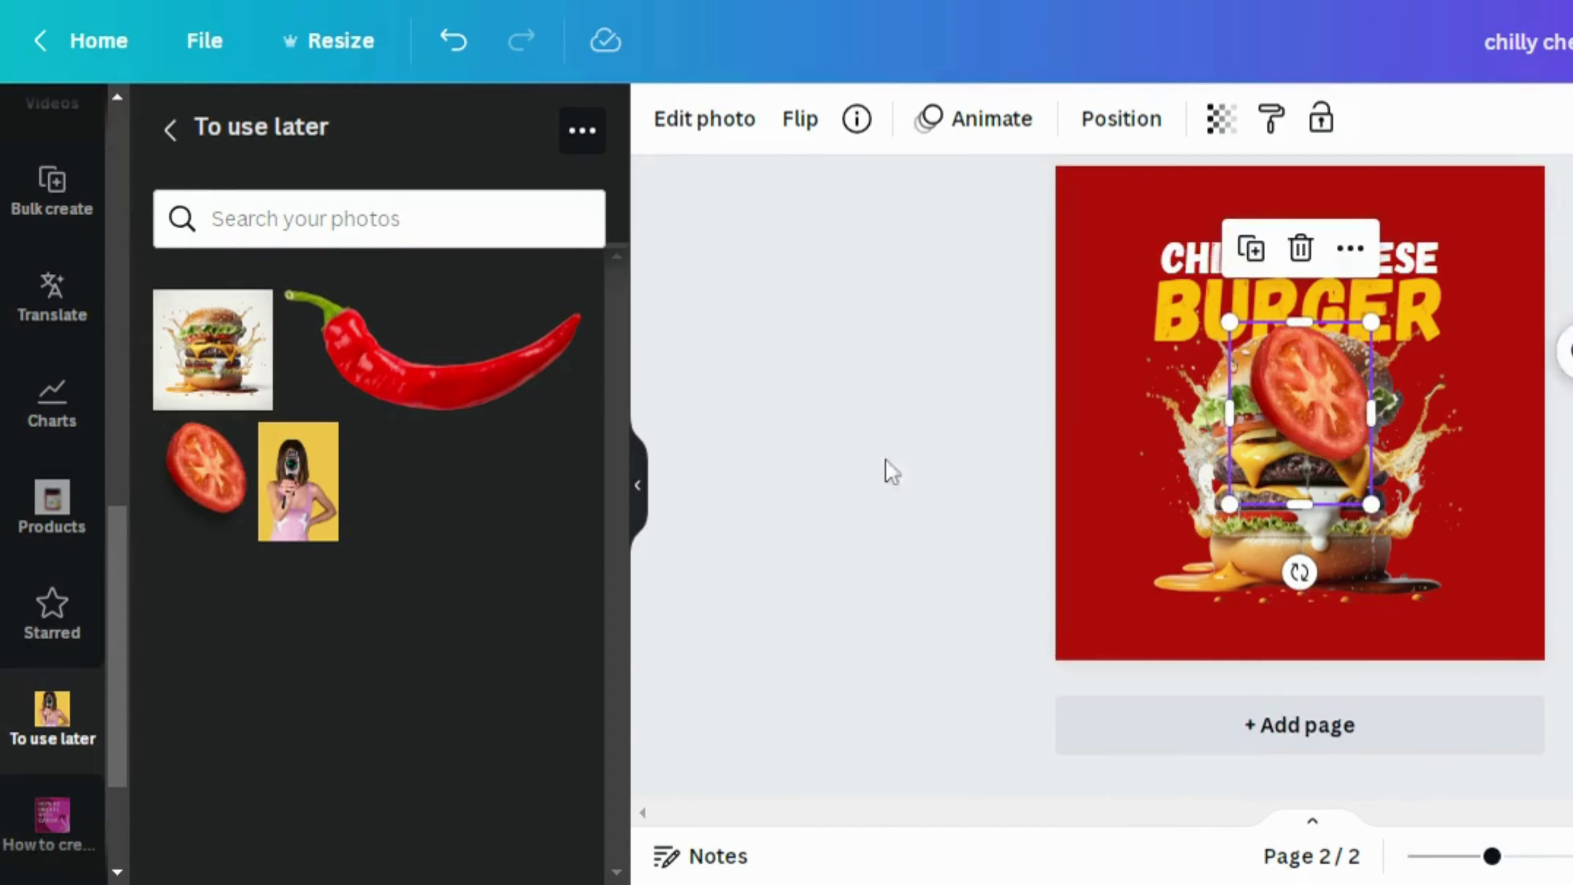
left_click(639, 495)
left_click_drag(1028, 396, 779, 223)
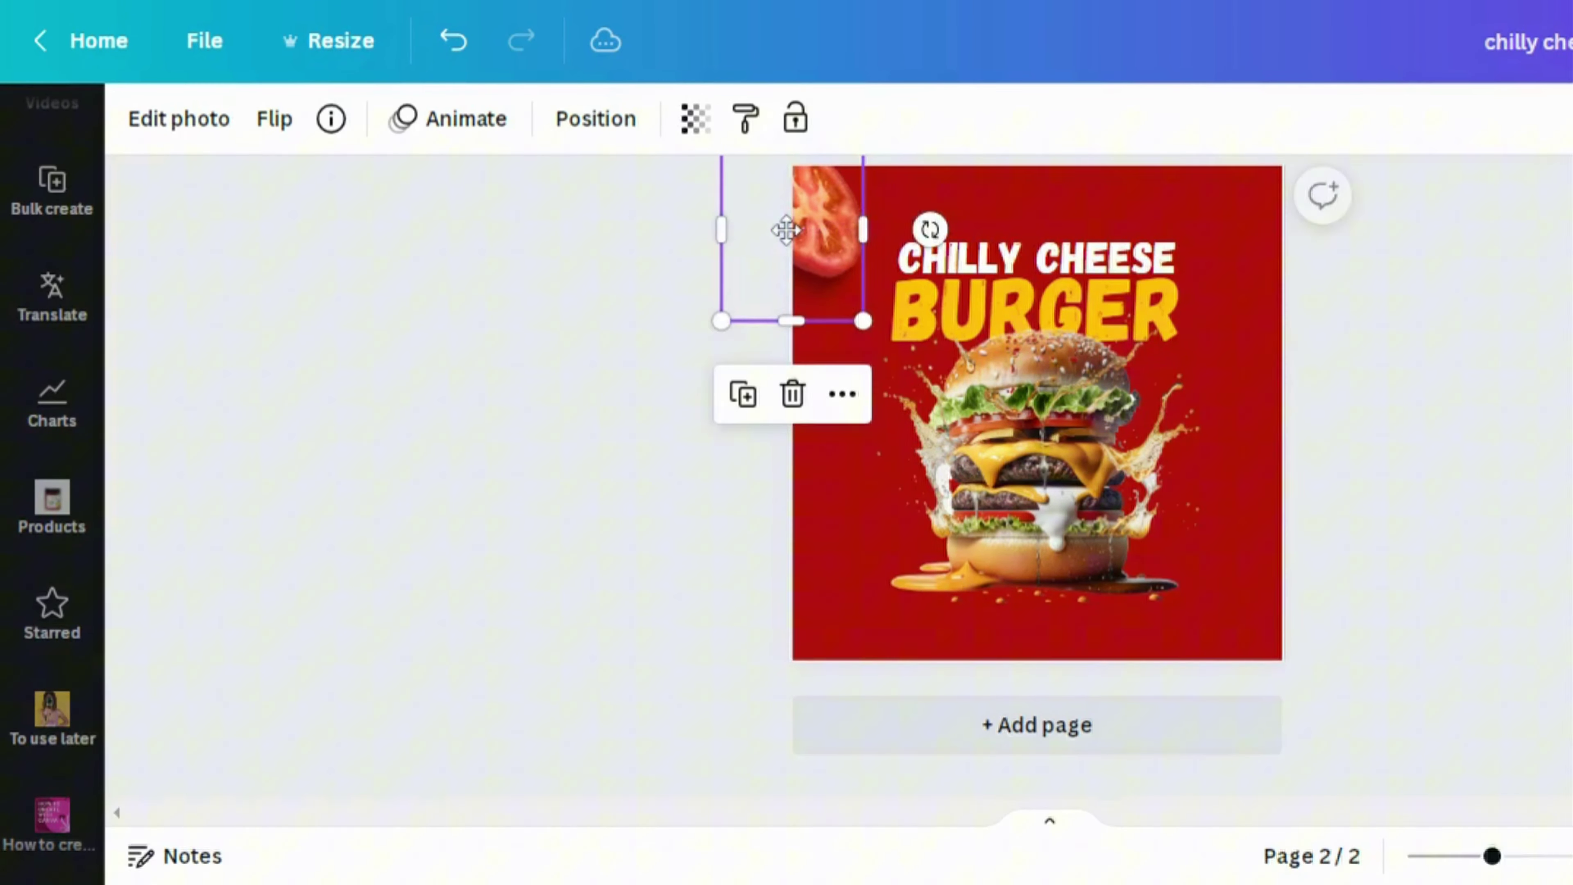
Apply a Blur effect at intensity 57 to the top-left tomato slice
left_click(148, 136)
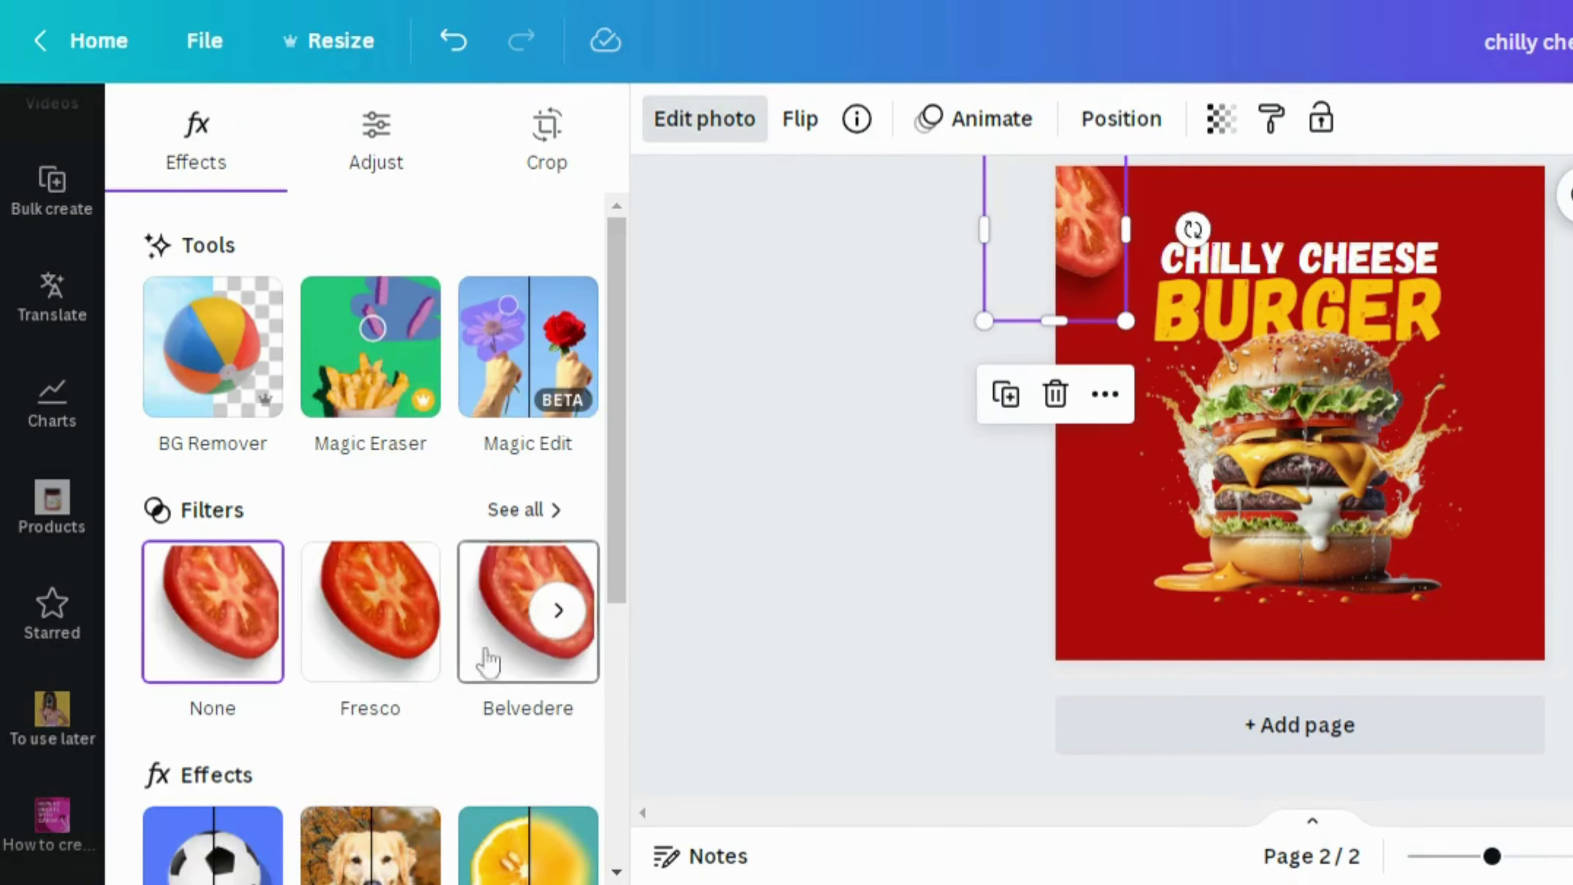
left_click_drag(625, 520, 632, 723)
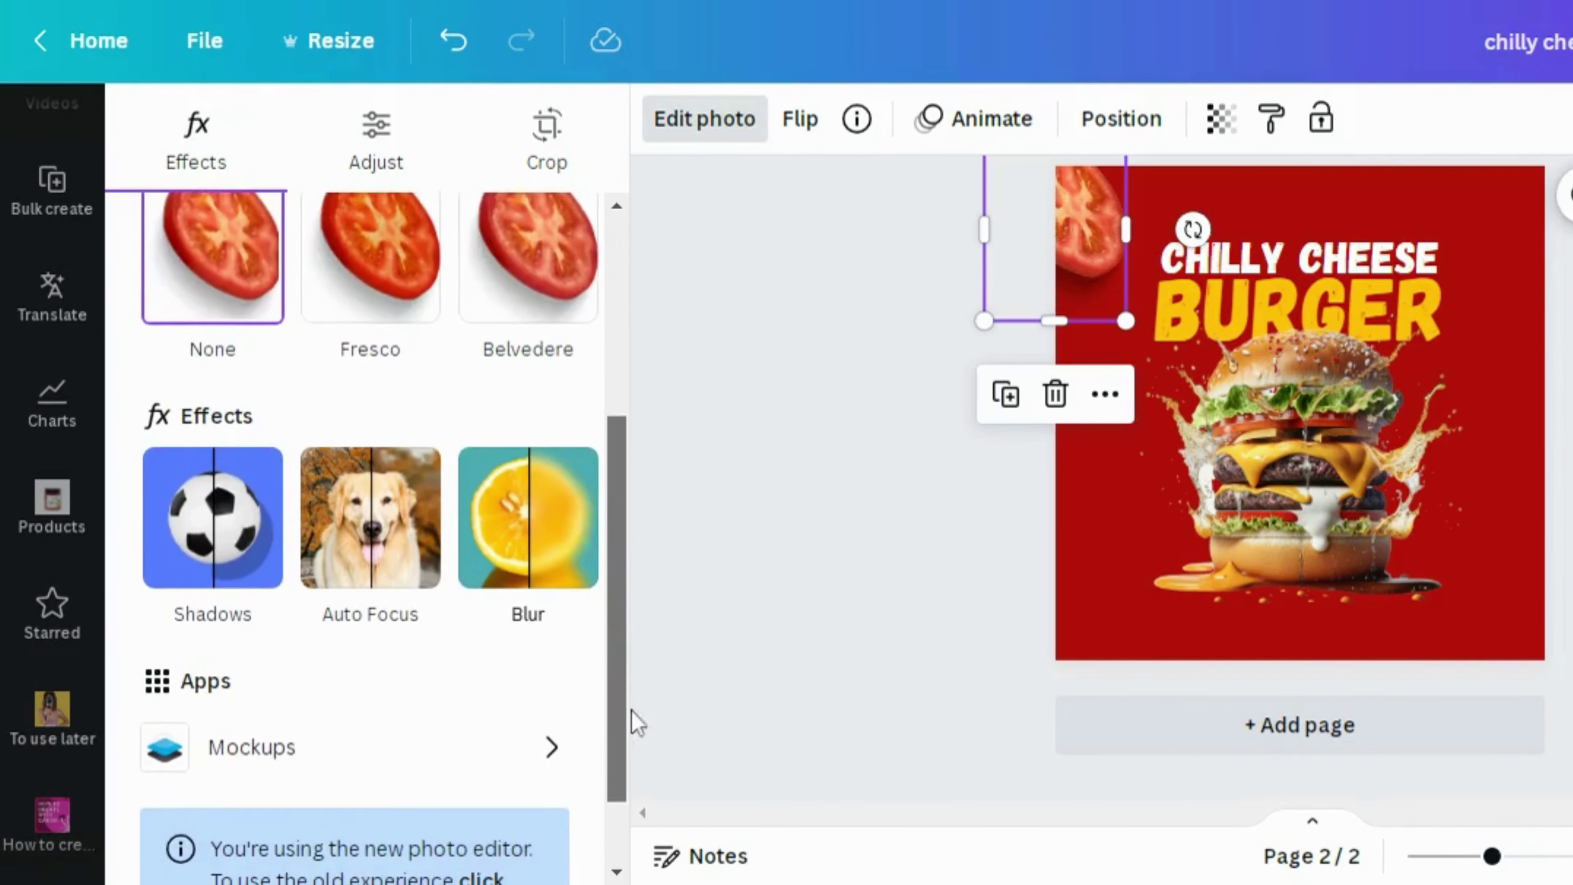
left_click(555, 520)
left_click(340, 499)
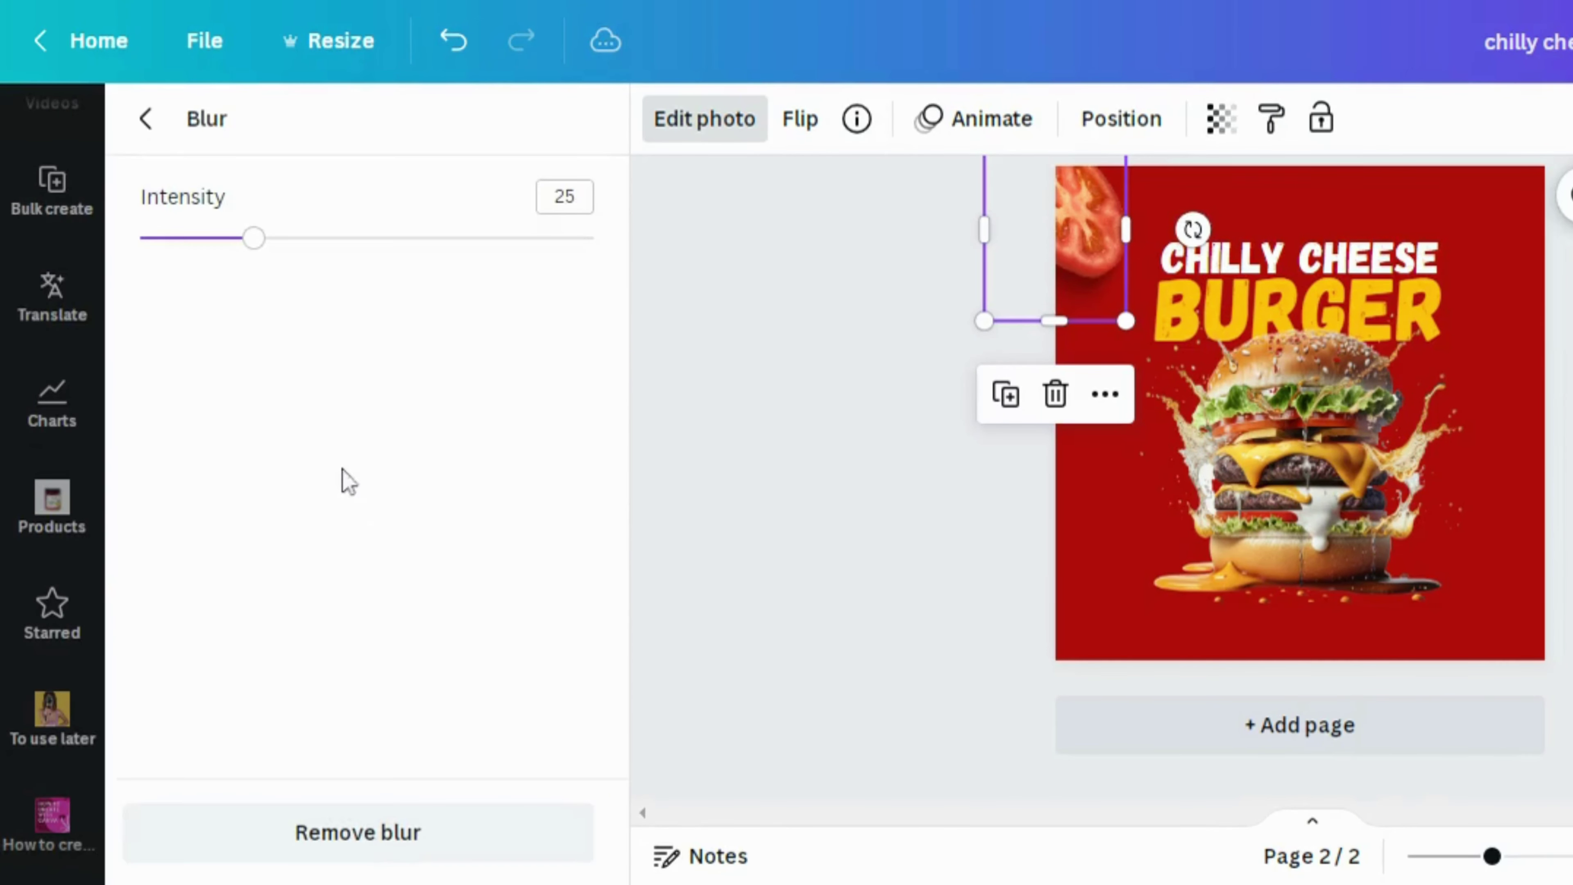
left_click_drag(263, 247, 400, 249)
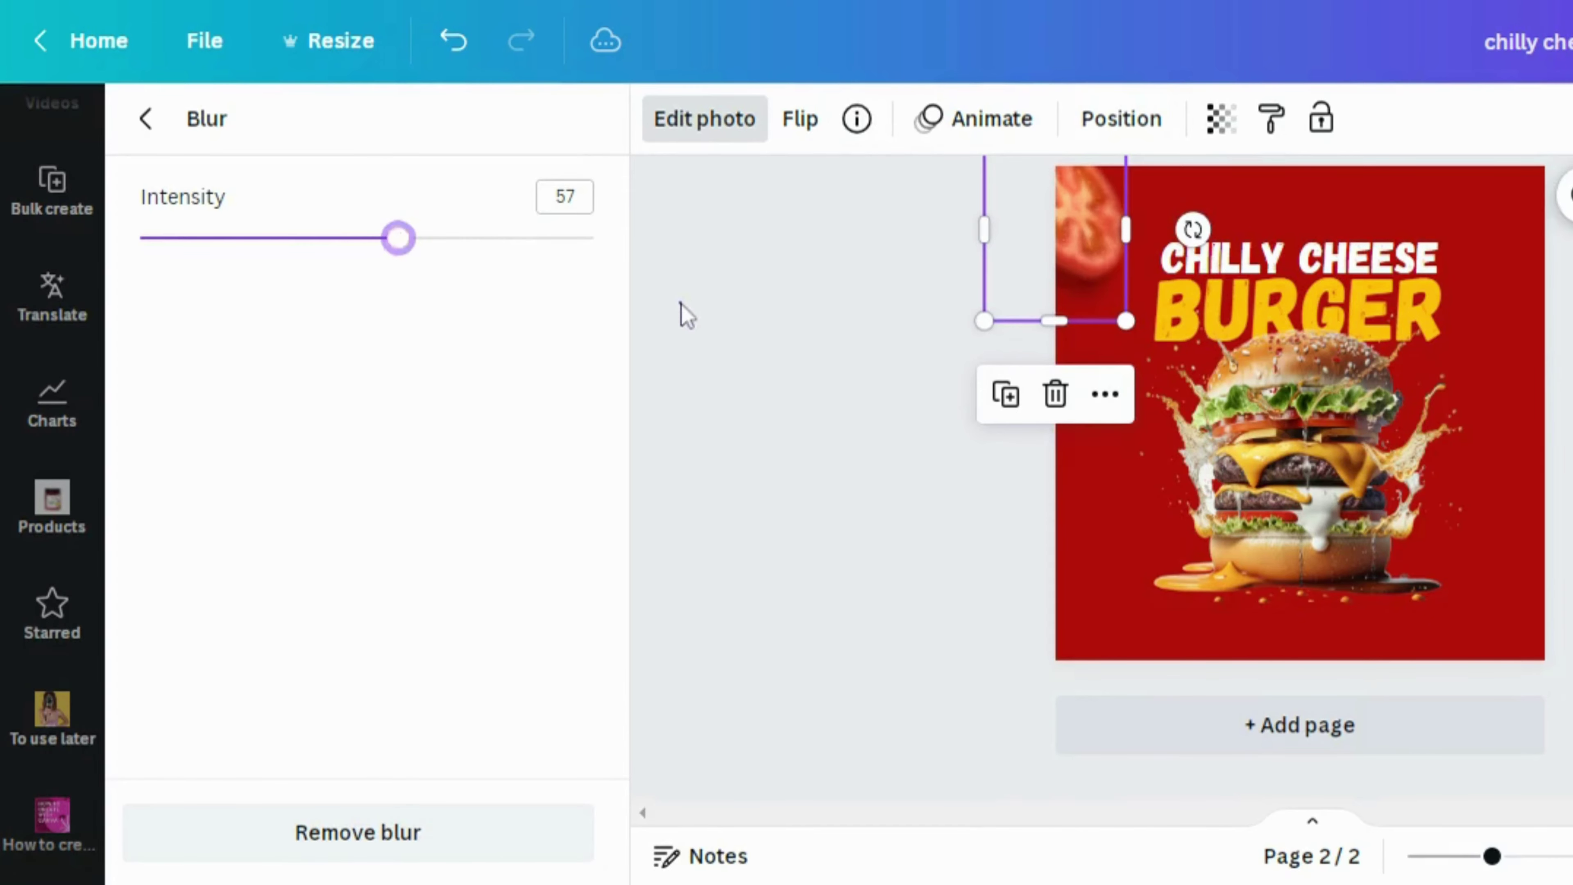
left_click(686, 314)
left_click(702, 348)
Duplicate the blurred tomato and move the copy to the page's bottom-right corner
left_click(820, 285)
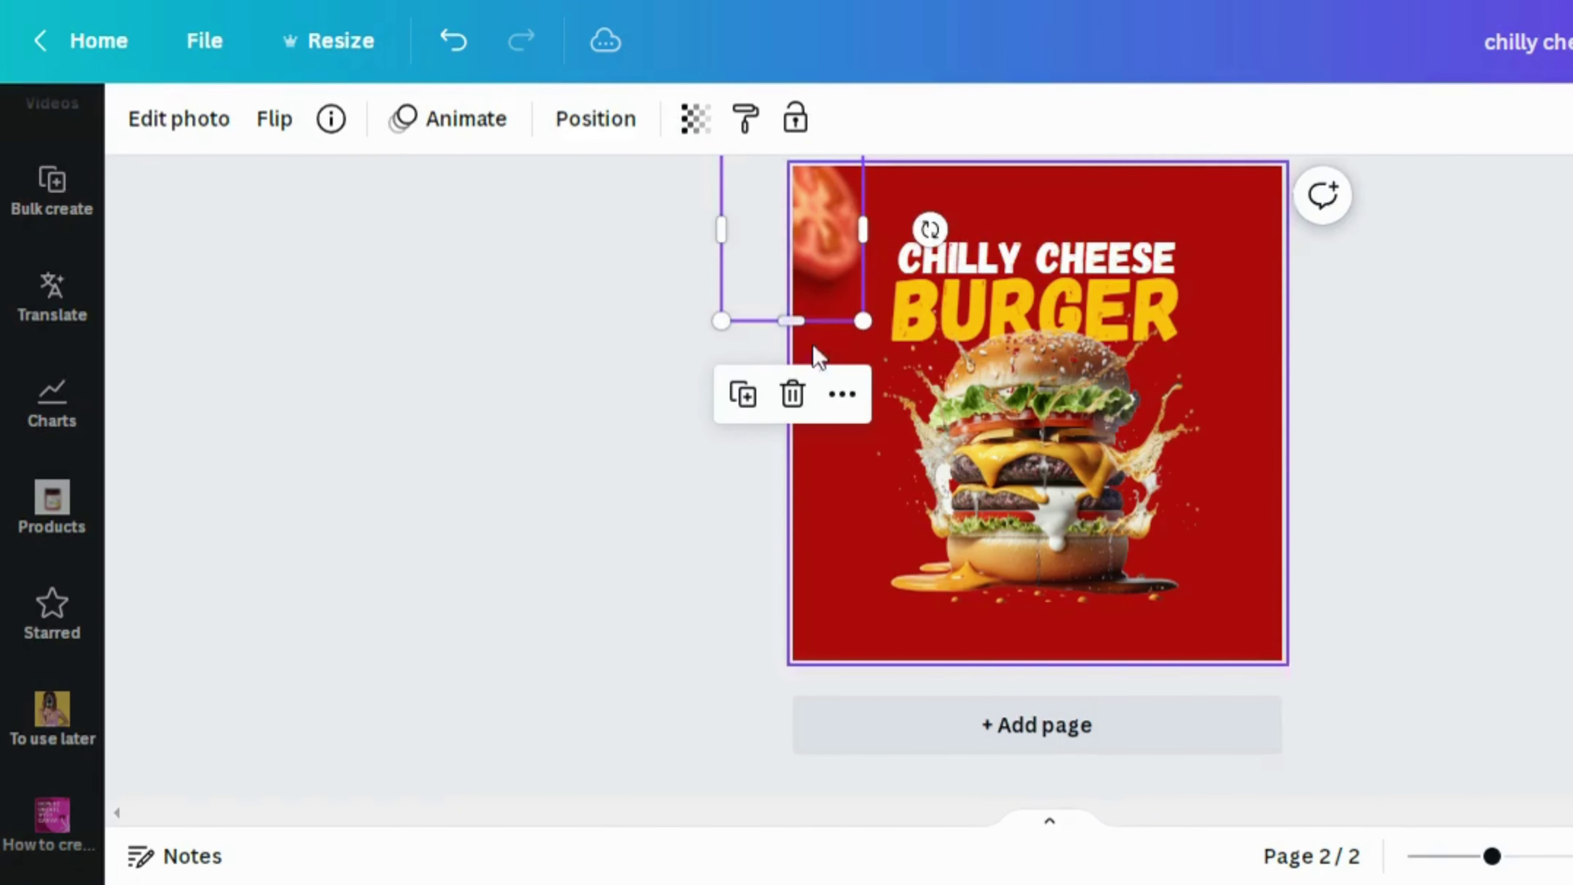
left_click(742, 397)
left_click_drag(807, 274, 1262, 676)
left_click(1373, 394)
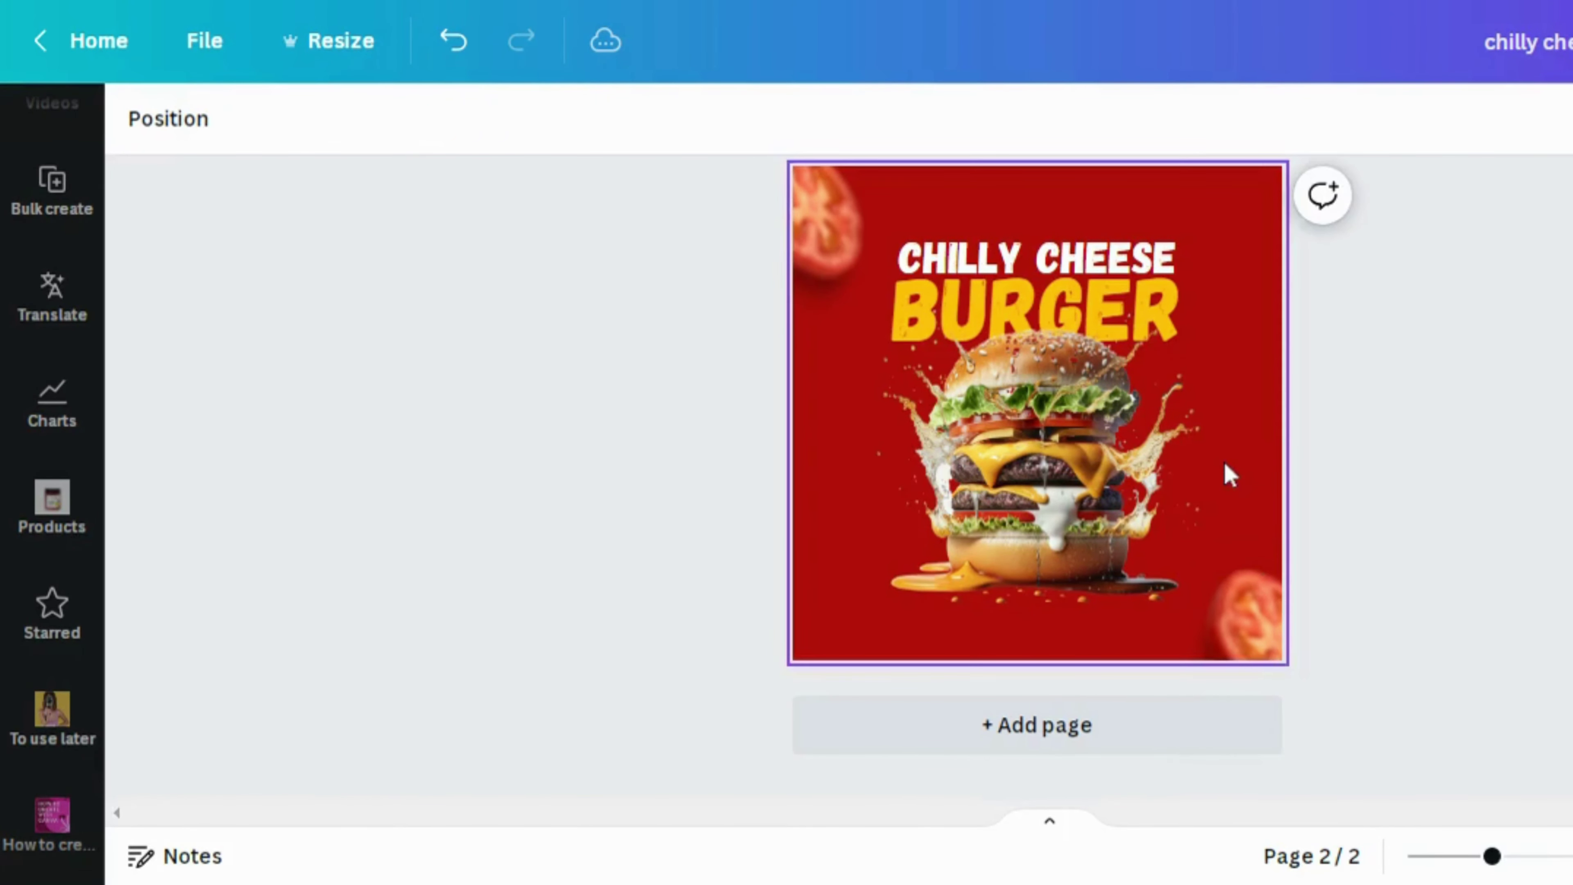
Add the saved red chili image and place it at the burger's left side
left_click(52, 712)
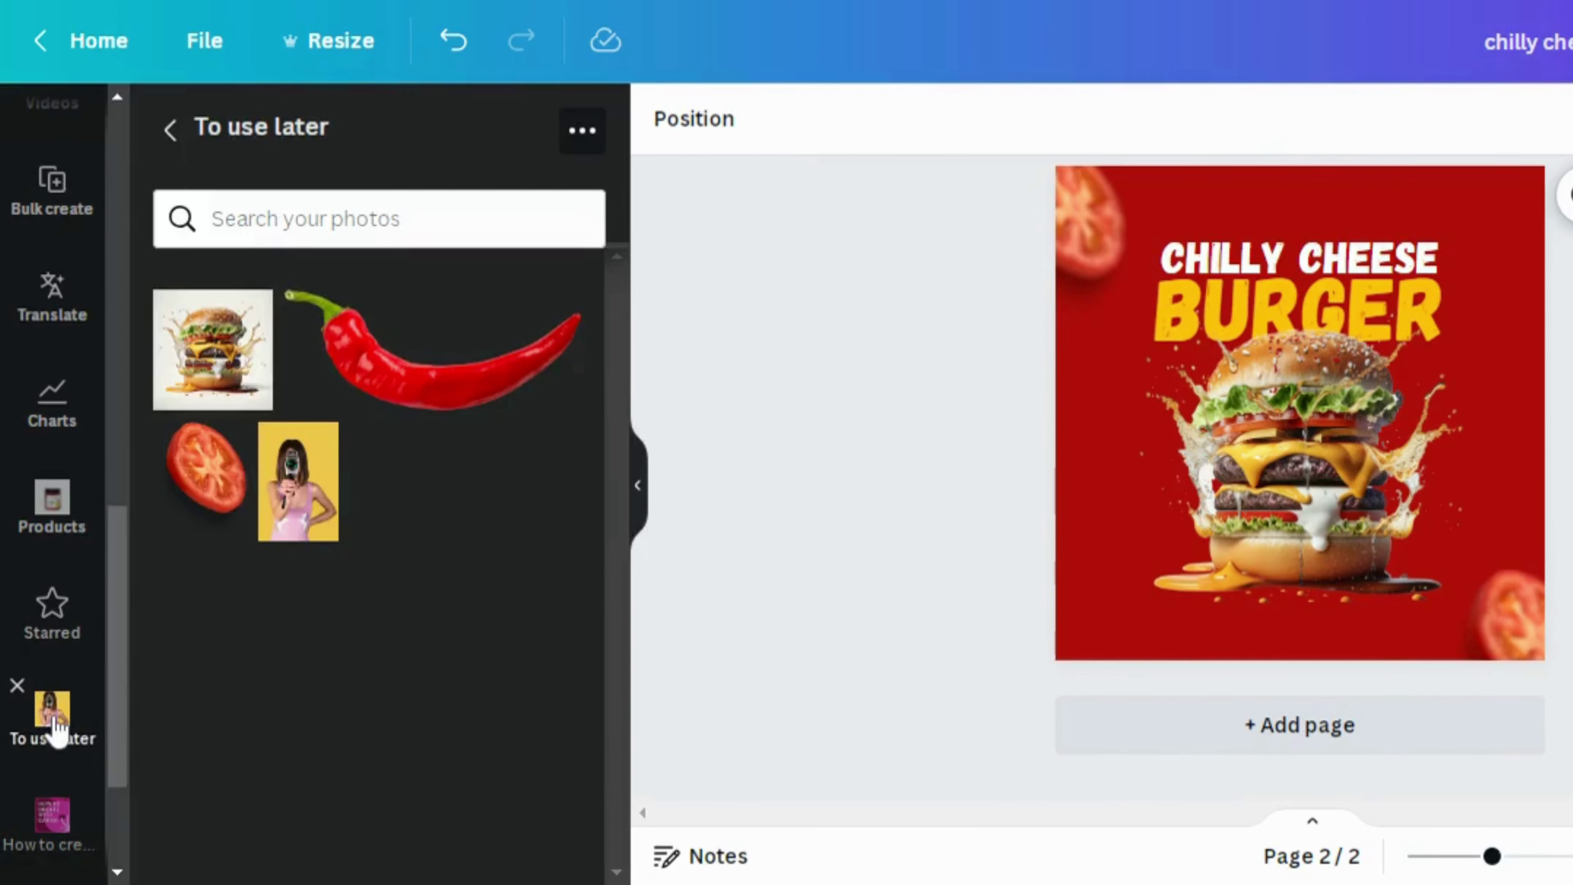
left_click(410, 397)
left_click(705, 436)
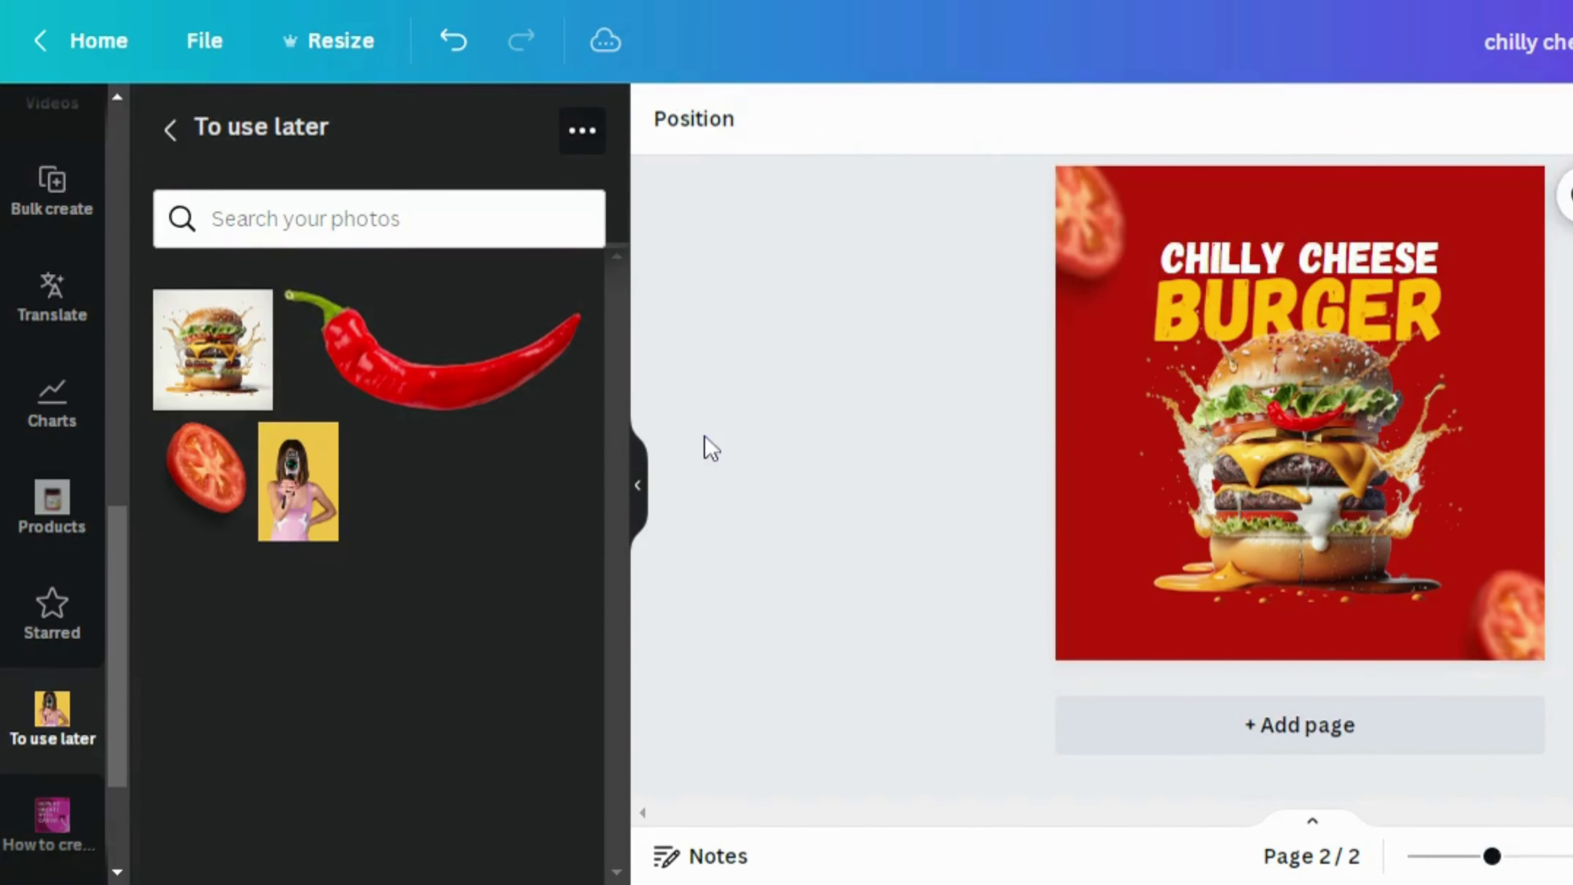
left_click(647, 495)
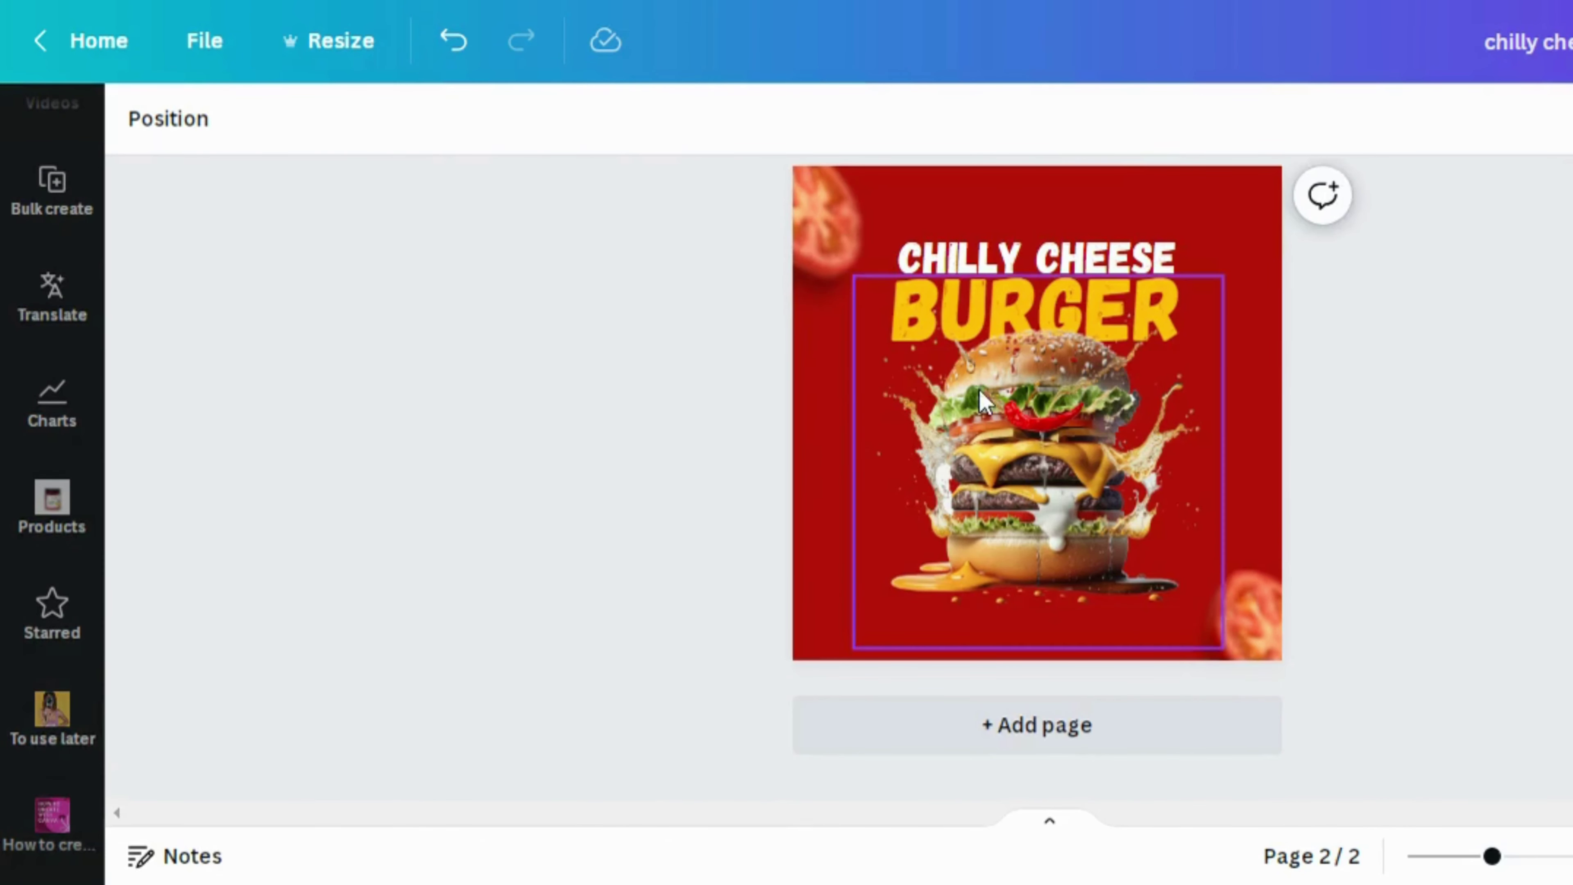
left_click(1045, 408)
left_click_drag(1044, 408, 925, 463)
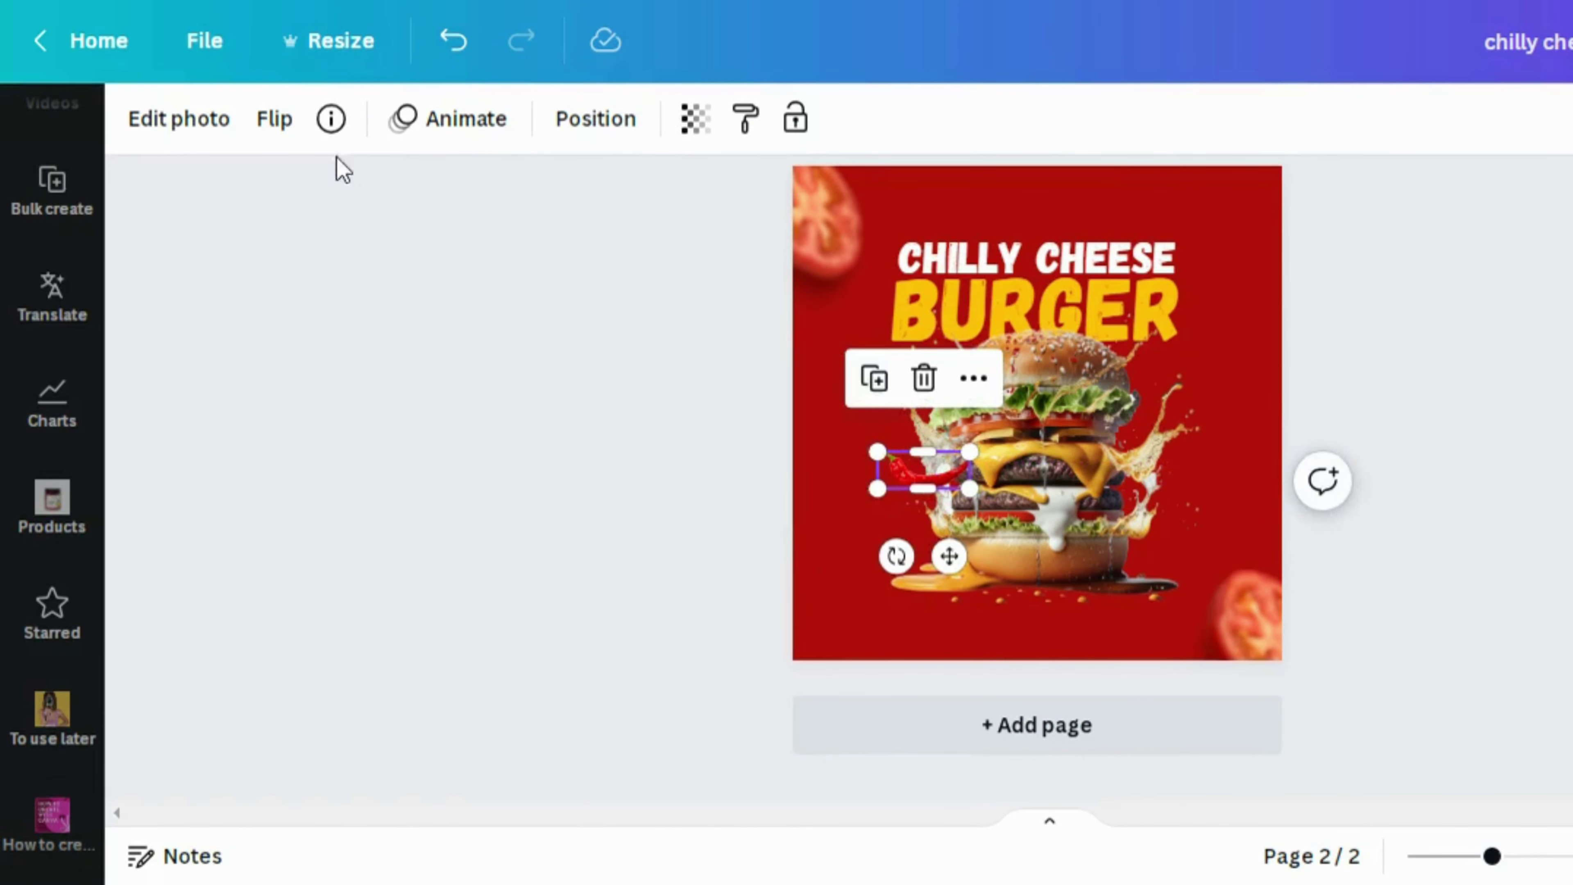
Flip the chili horizontally, rotate it to -10°, and shrink it
left_click(275, 119)
left_click(421, 266)
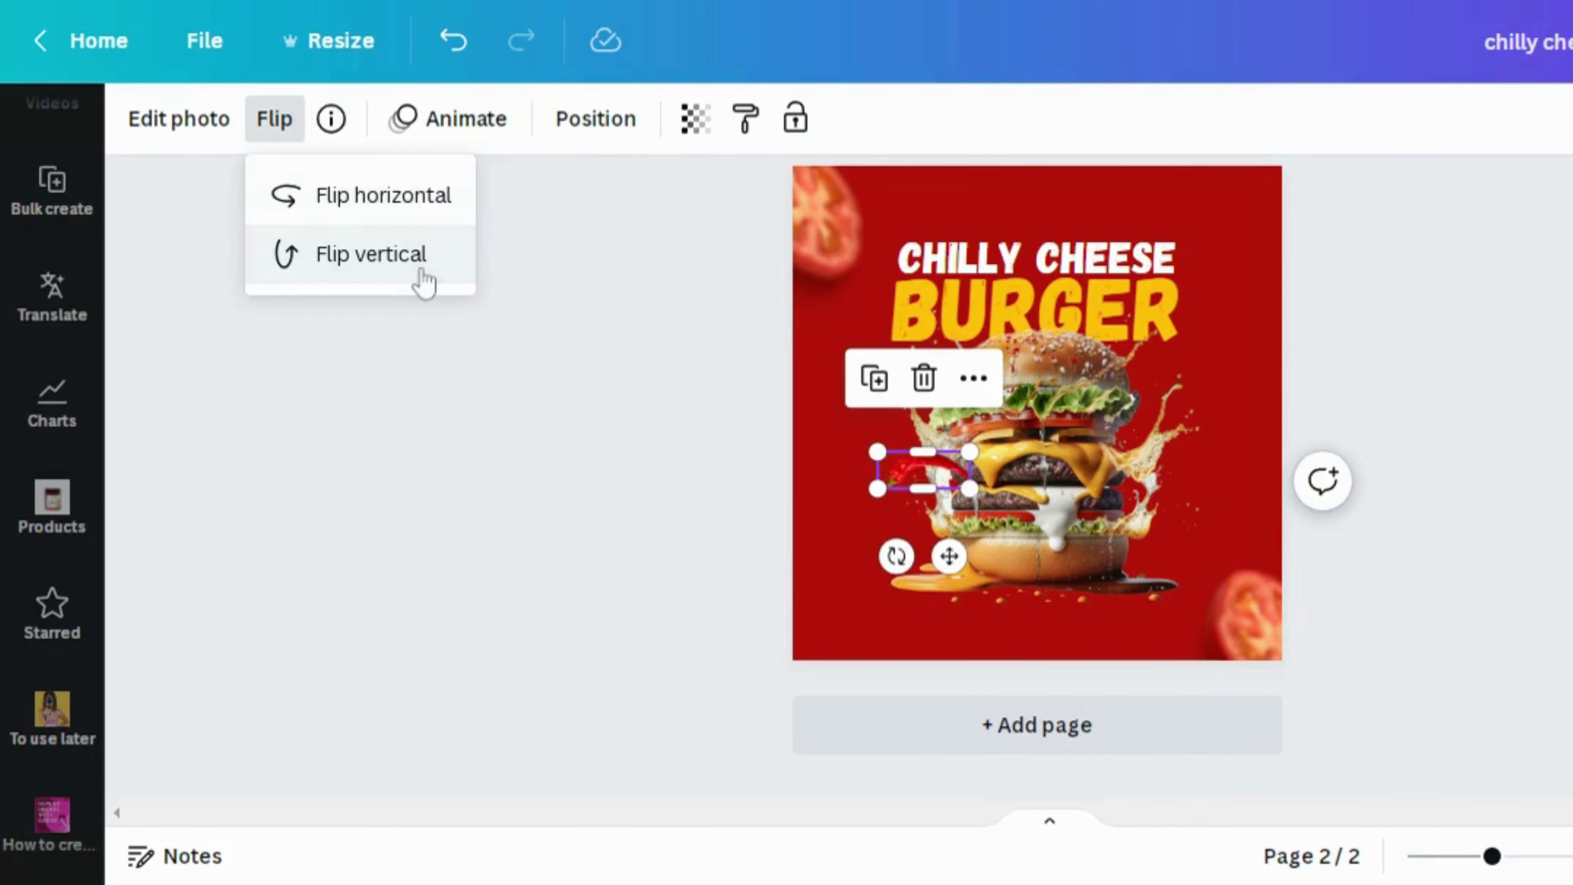
left_click(414, 274)
left_click(394, 194)
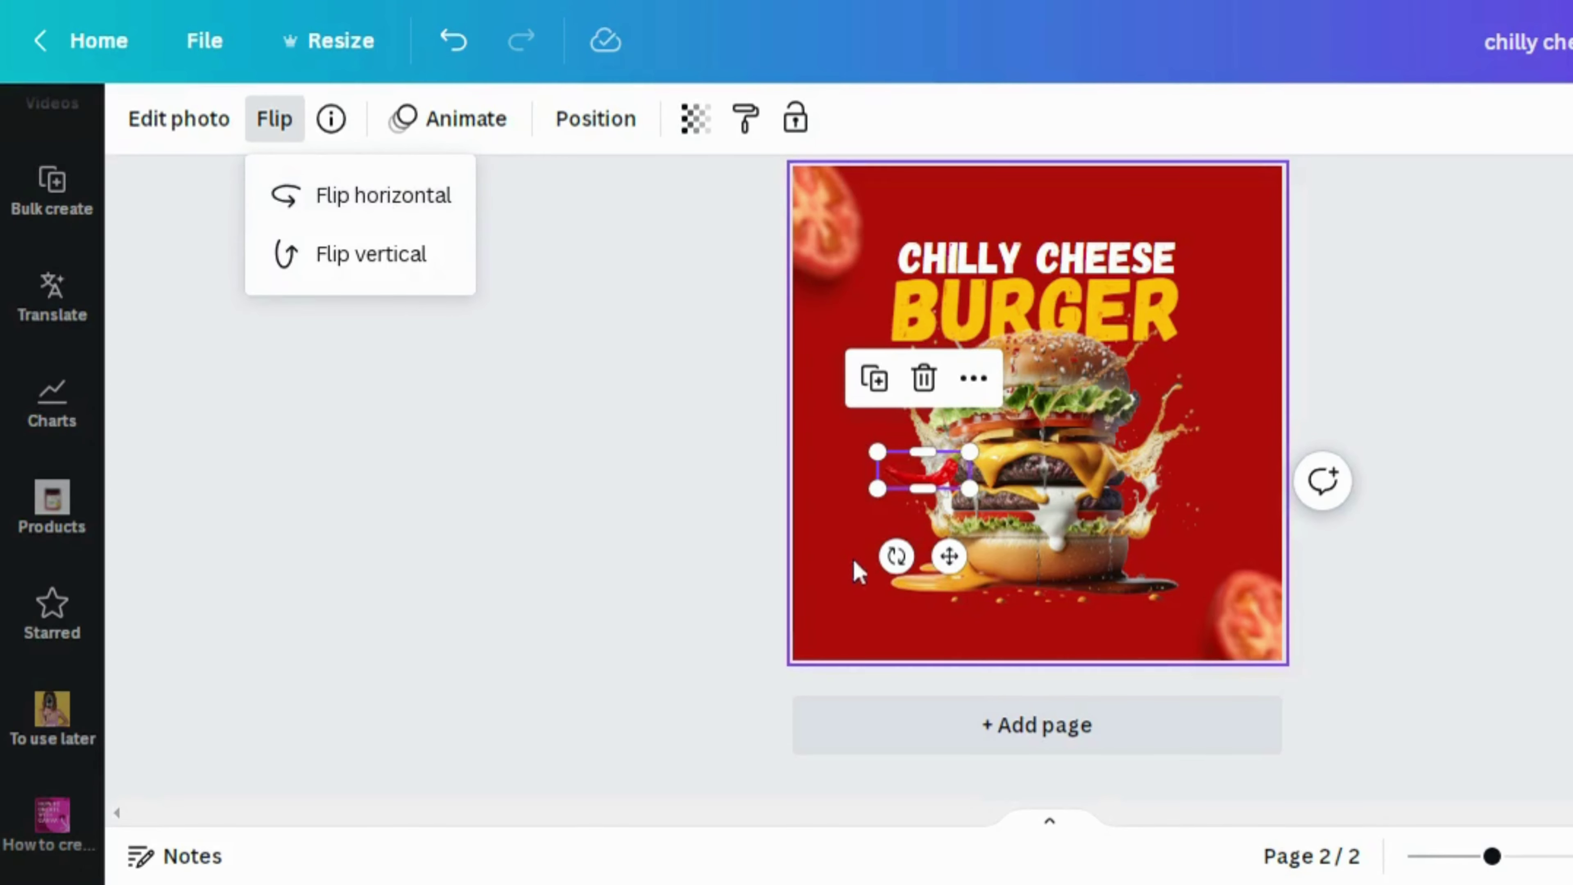
left_click_drag(897, 556, 980, 457)
left_click_drag(897, 430, 951, 384)
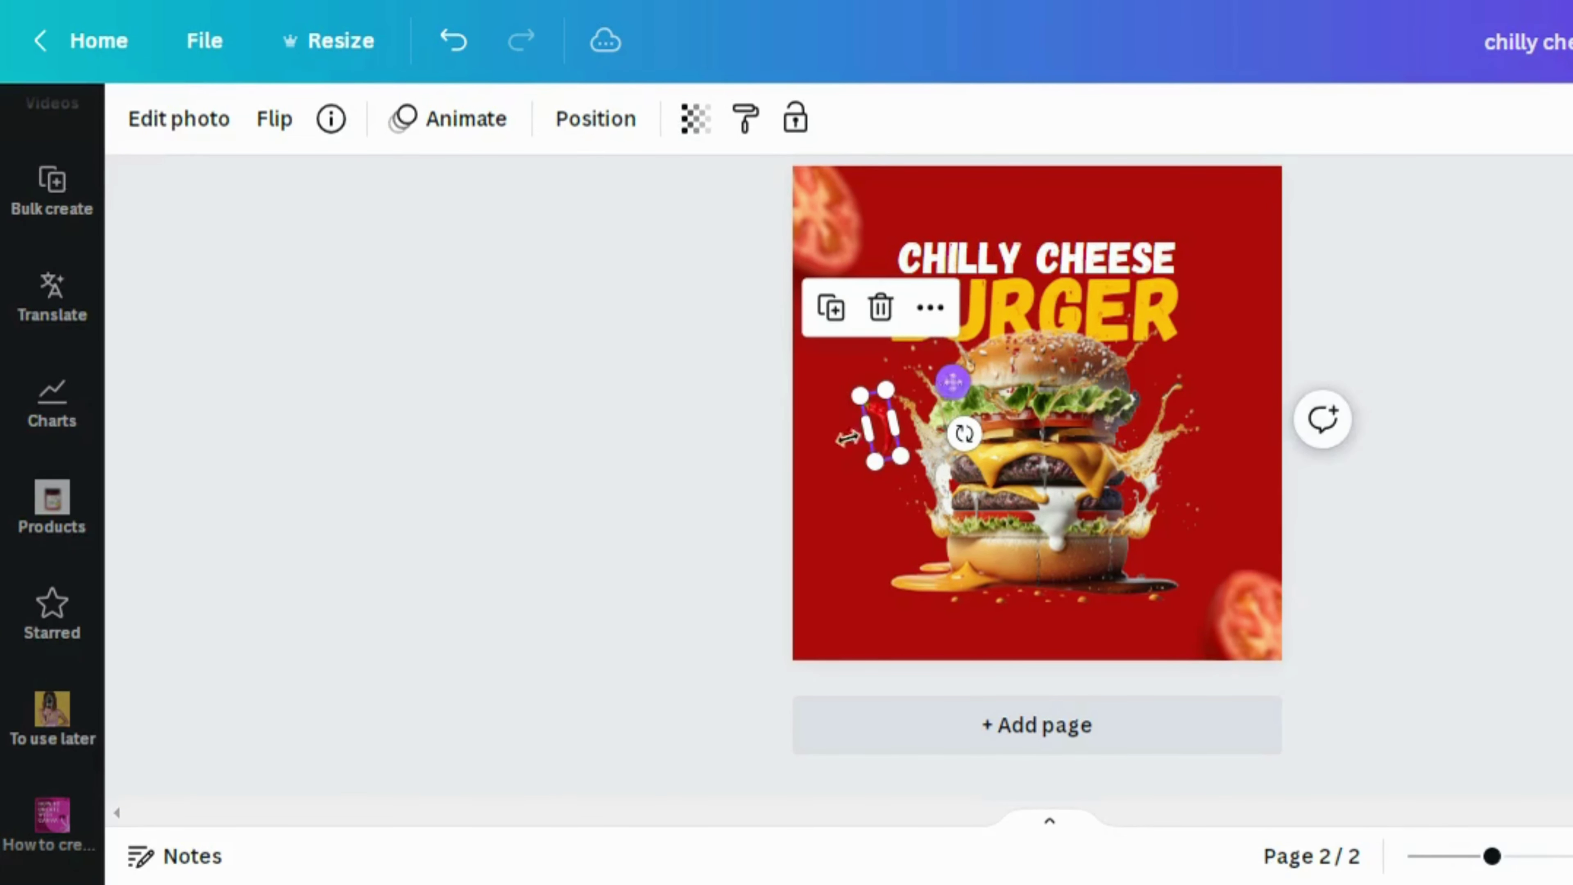
Apply a Blur effect to the chili at an intensity of about 51
left_click(242, 121)
left_click_drag(621, 545, 636, 755)
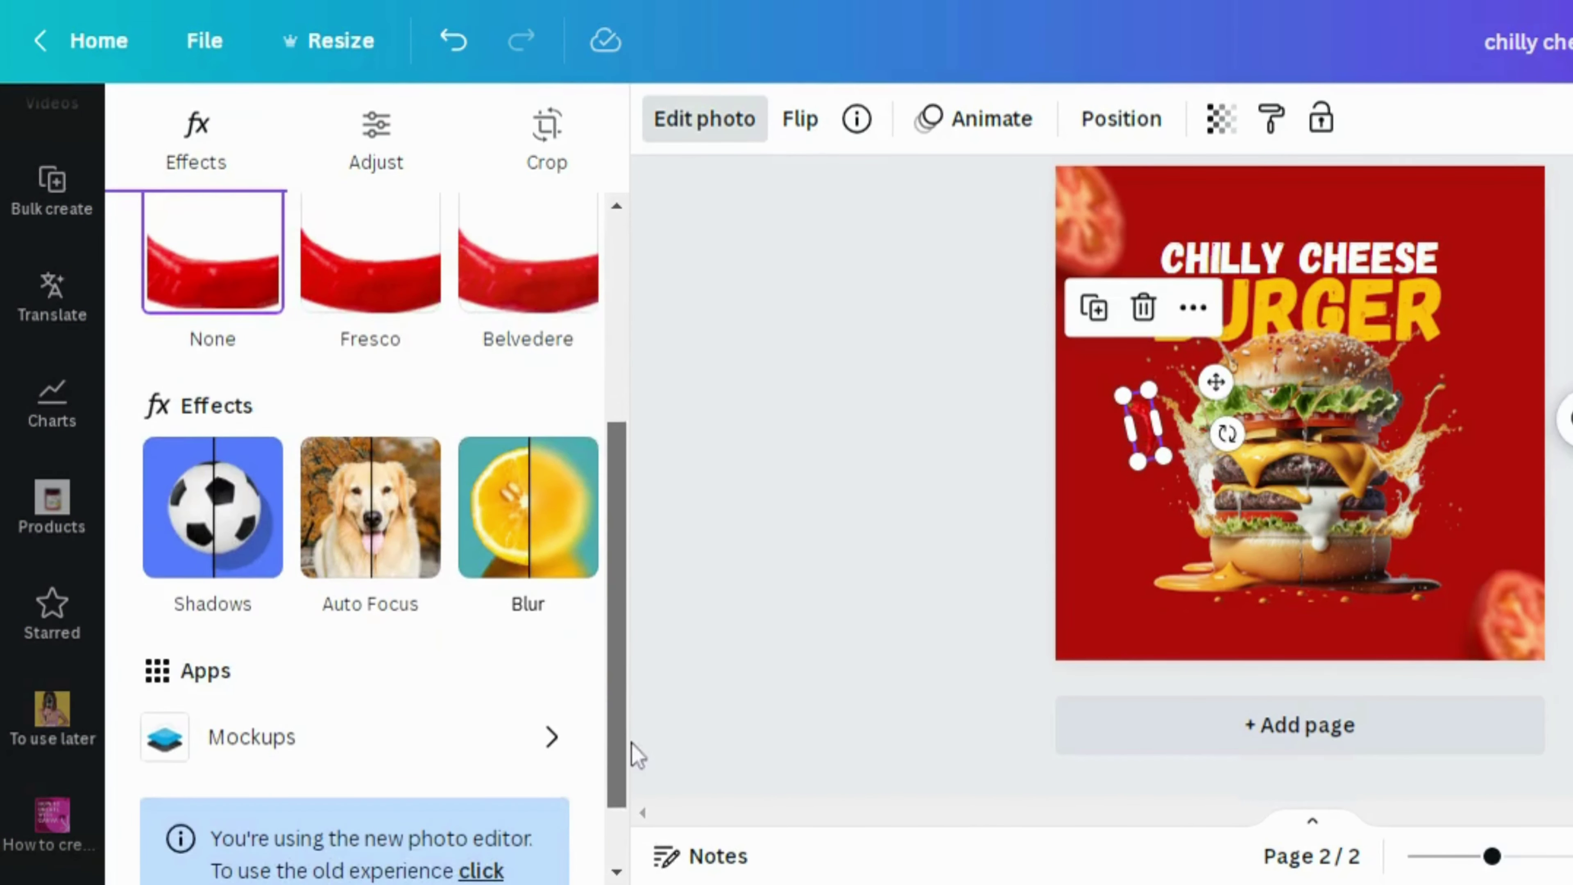
left_click(531, 536)
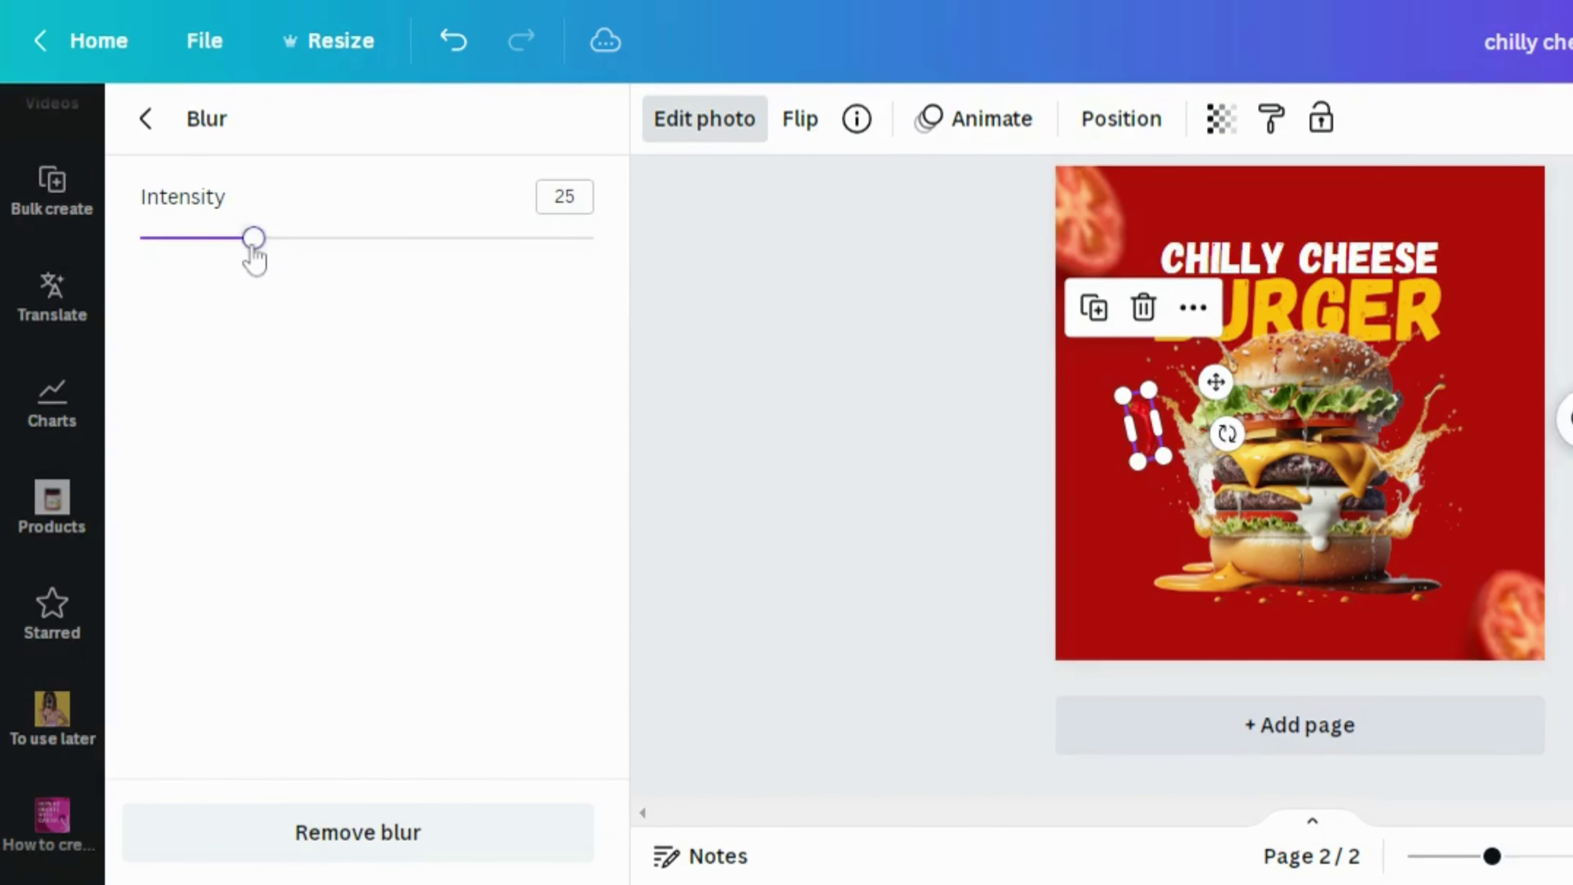
left_click_drag(265, 246, 370, 281)
left_click(835, 361)
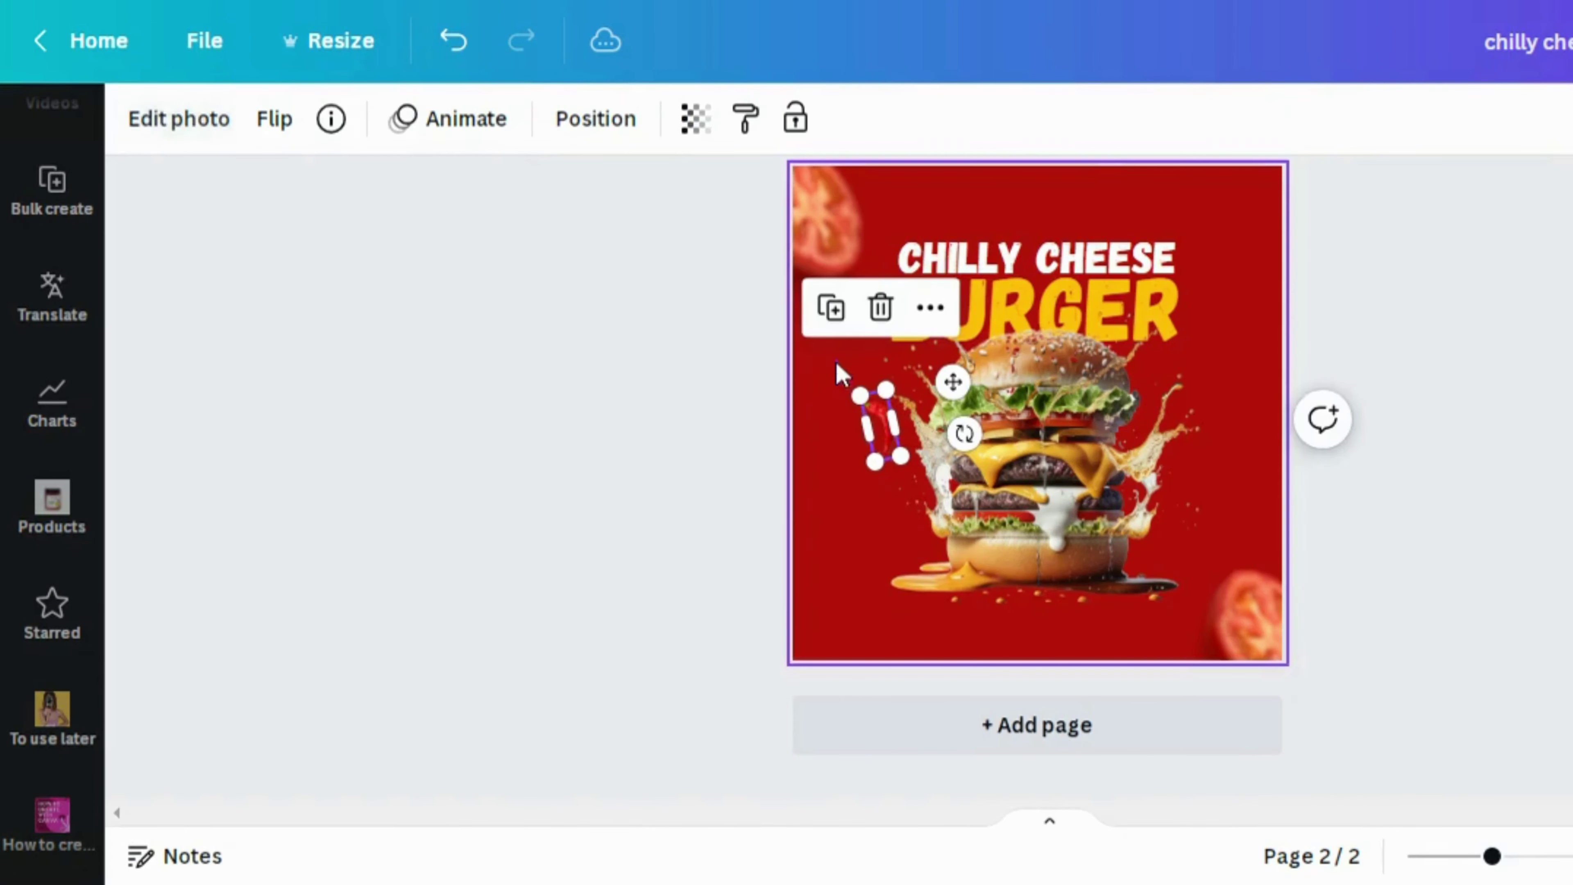
Position a chili piece right beside the last letter of BURGER, mirroring the left one
left_click(882, 414)
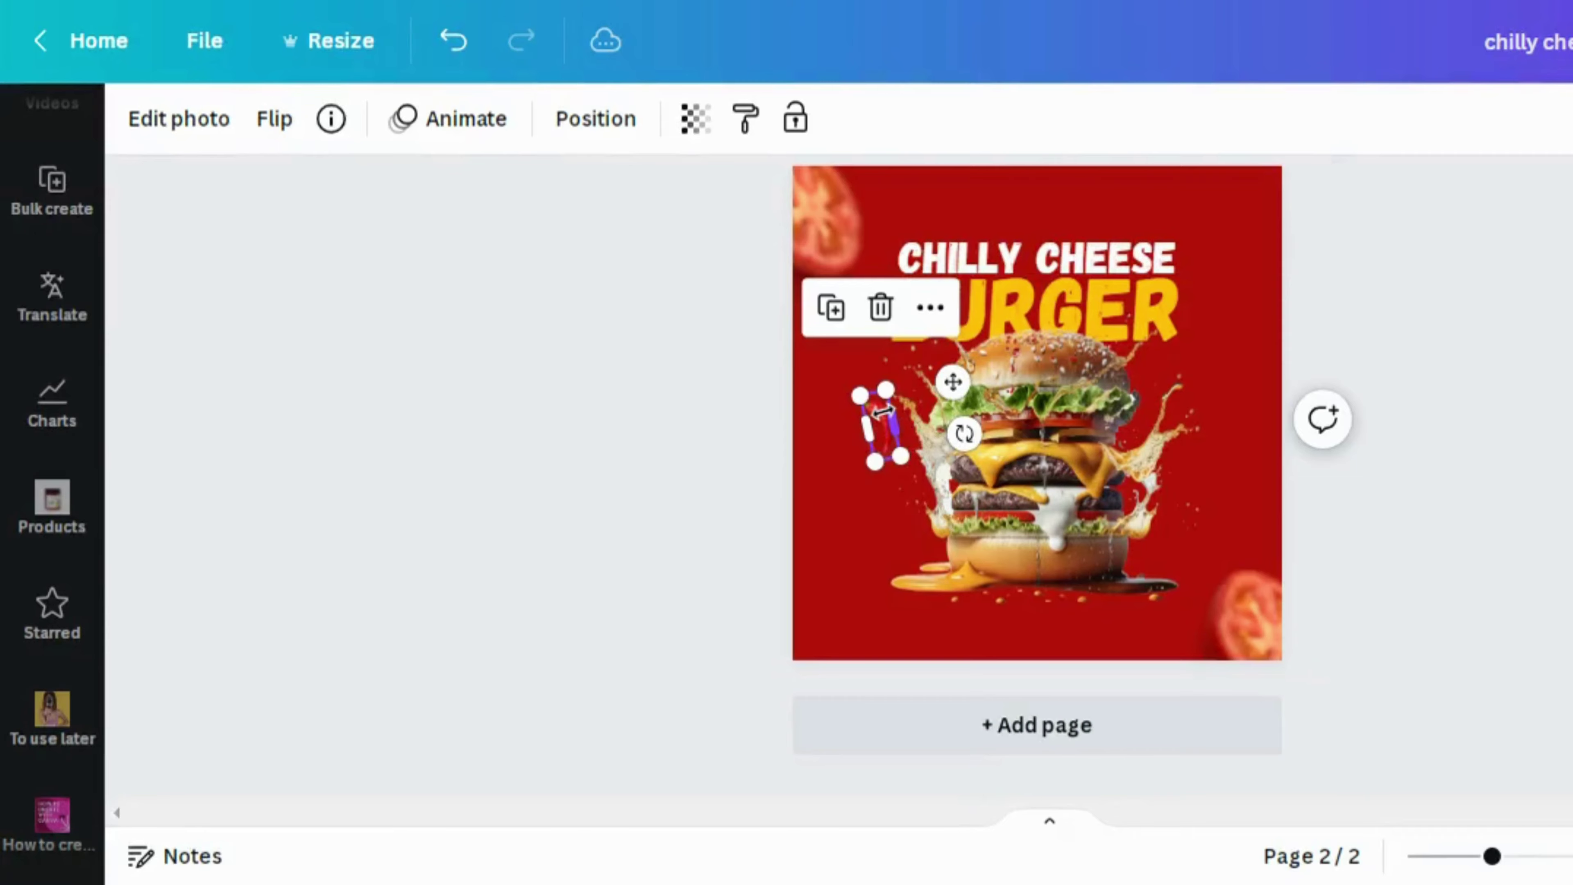
left_click_drag(882, 410, 1238, 251)
left_click(1367, 326)
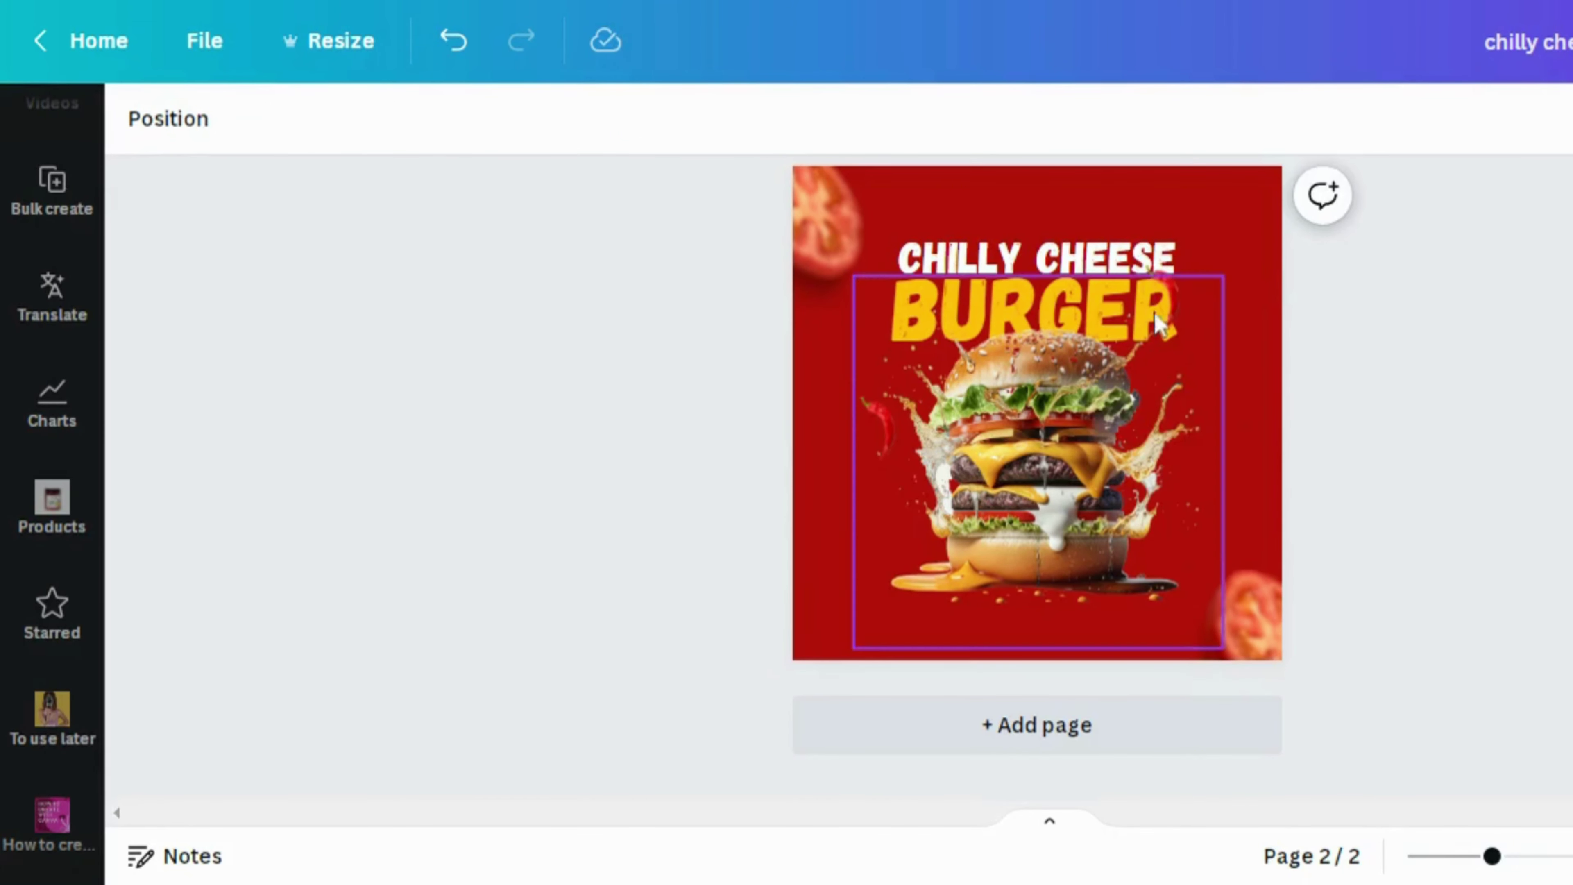
left_click(1167, 306)
left_click_drag(1168, 307, 1189, 342)
left_click(1405, 442)
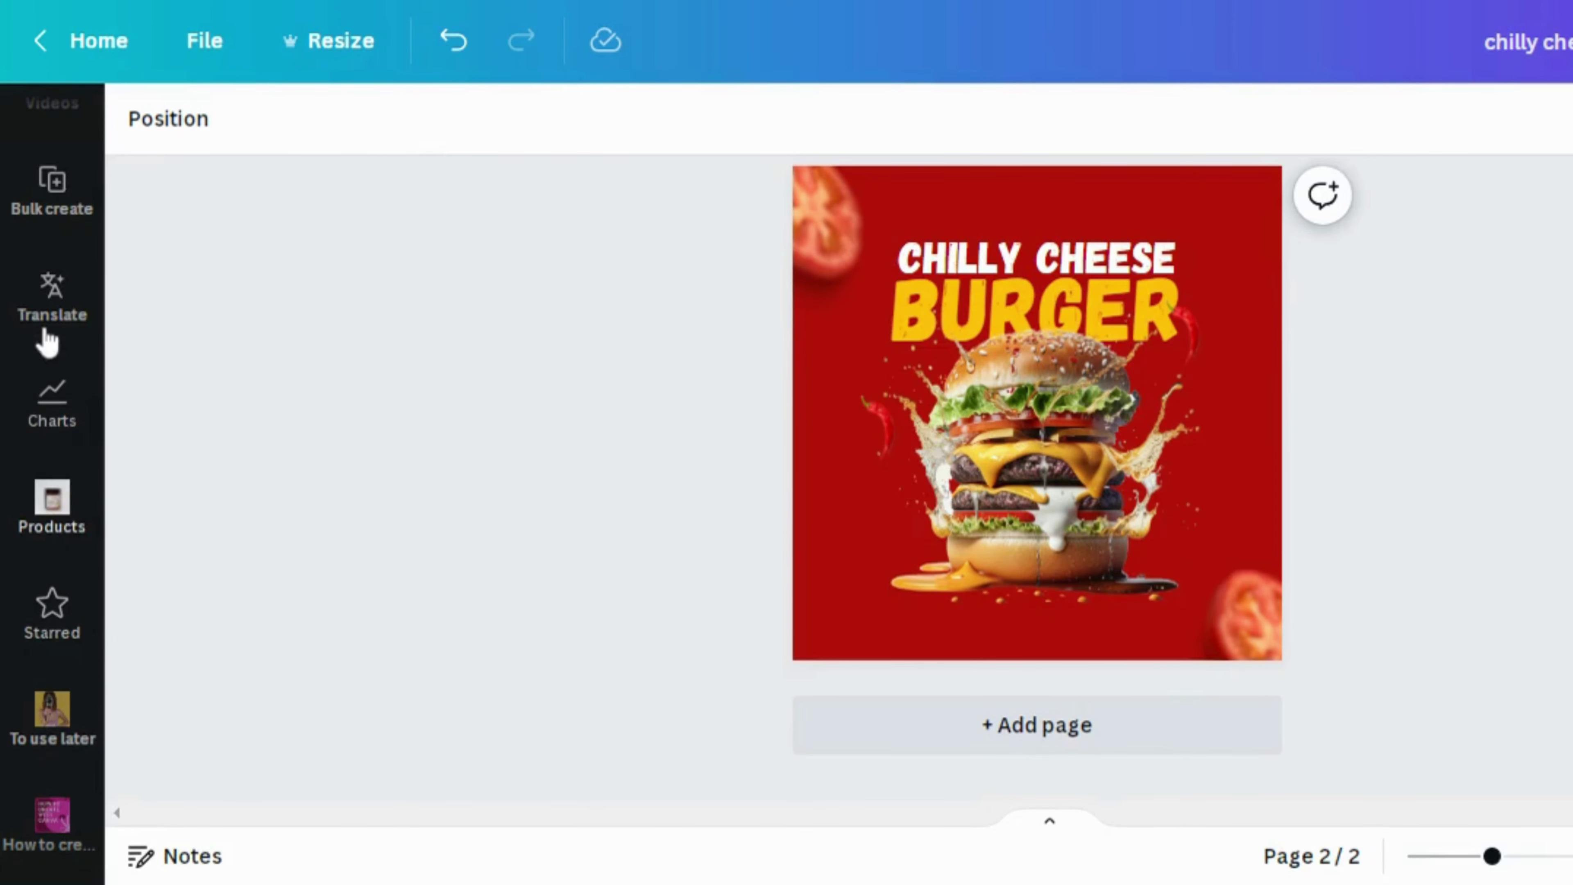
Add the phone graphic from the 'phone' element search and place it at the bottom-left
left_click(52, 712)
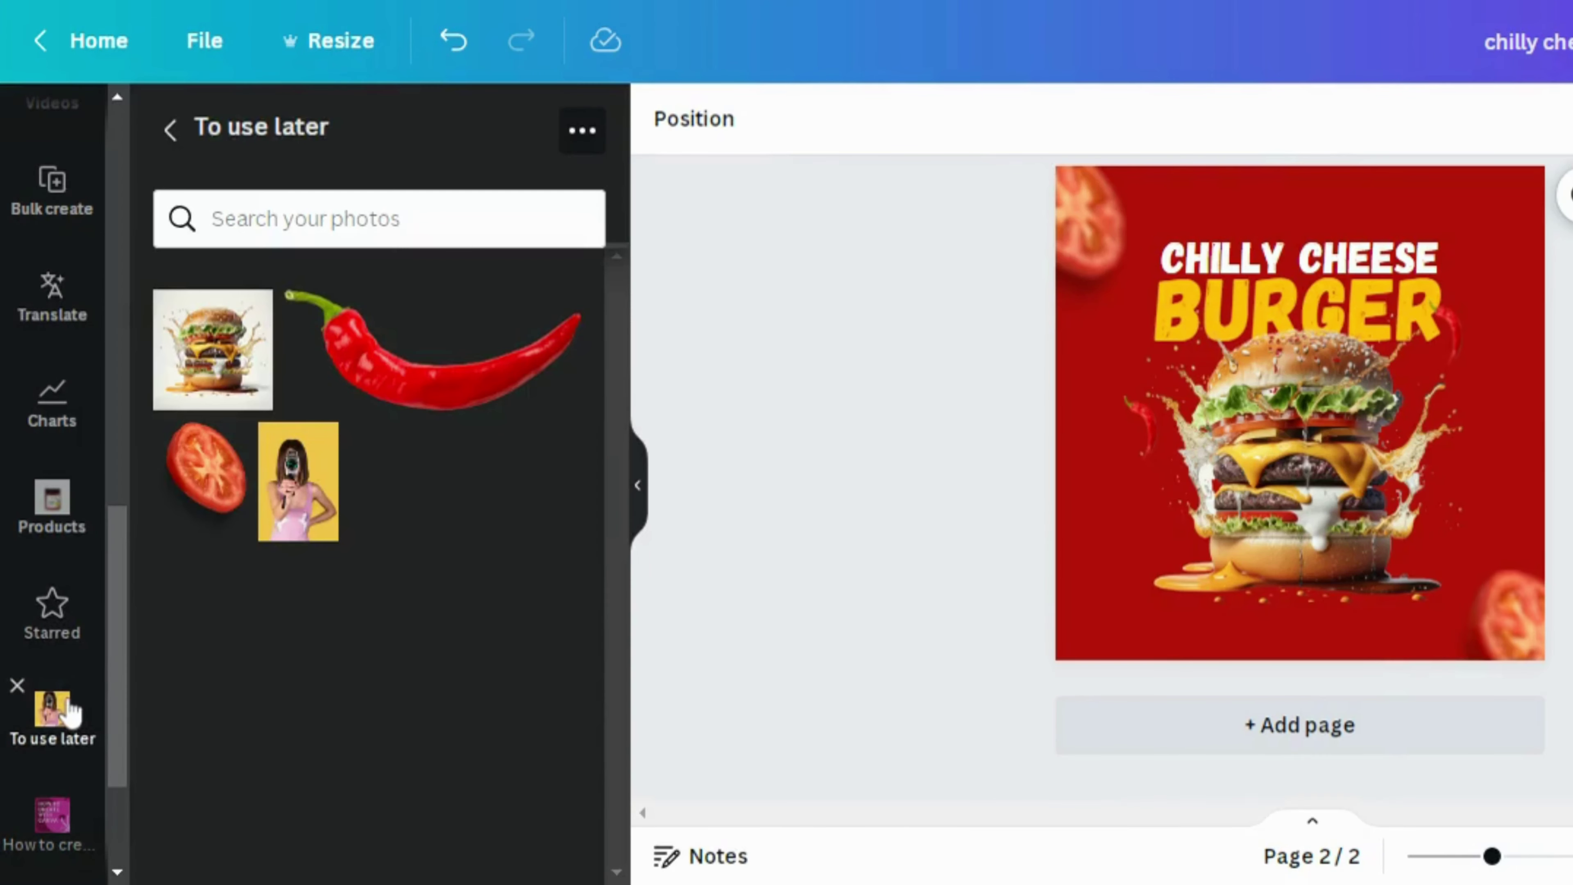
left_click_drag(112, 692, 112, 238)
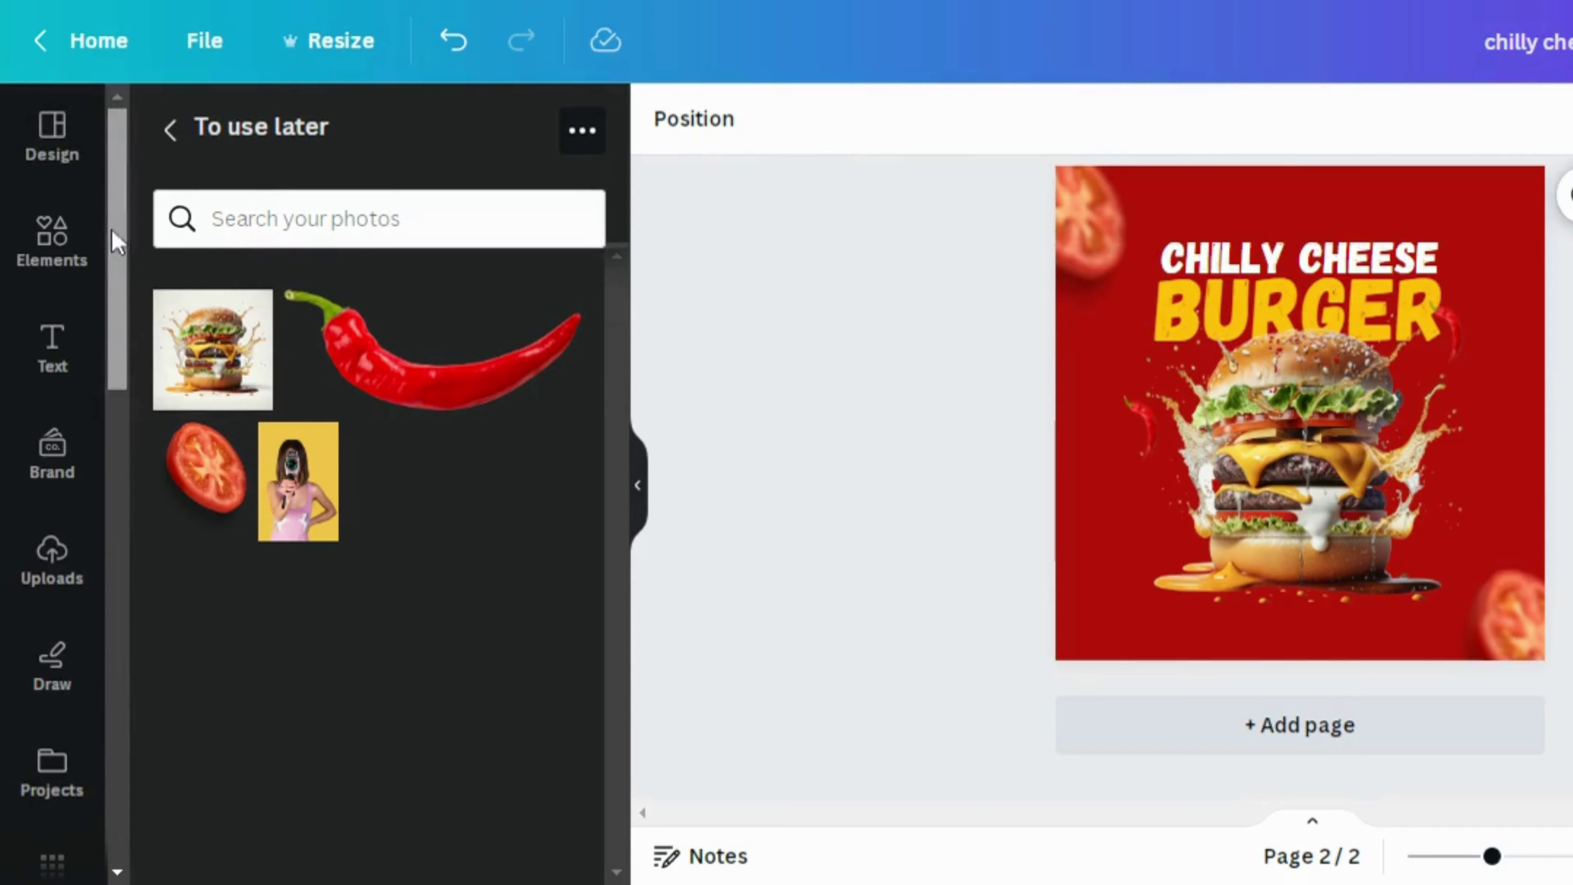
left_click(89, 242)
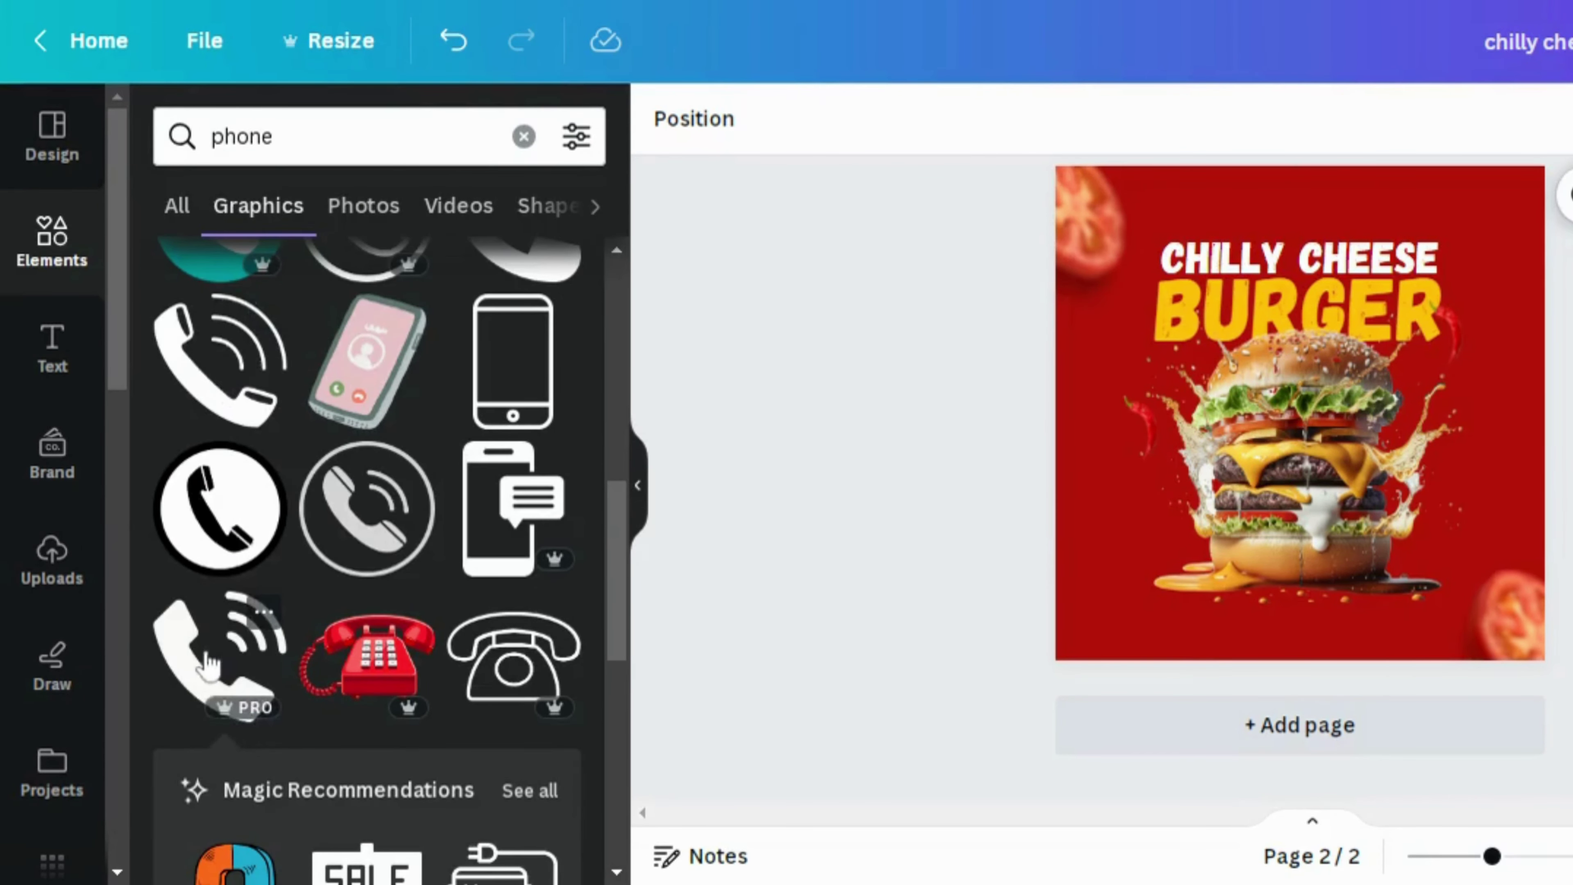
left_click(220, 650)
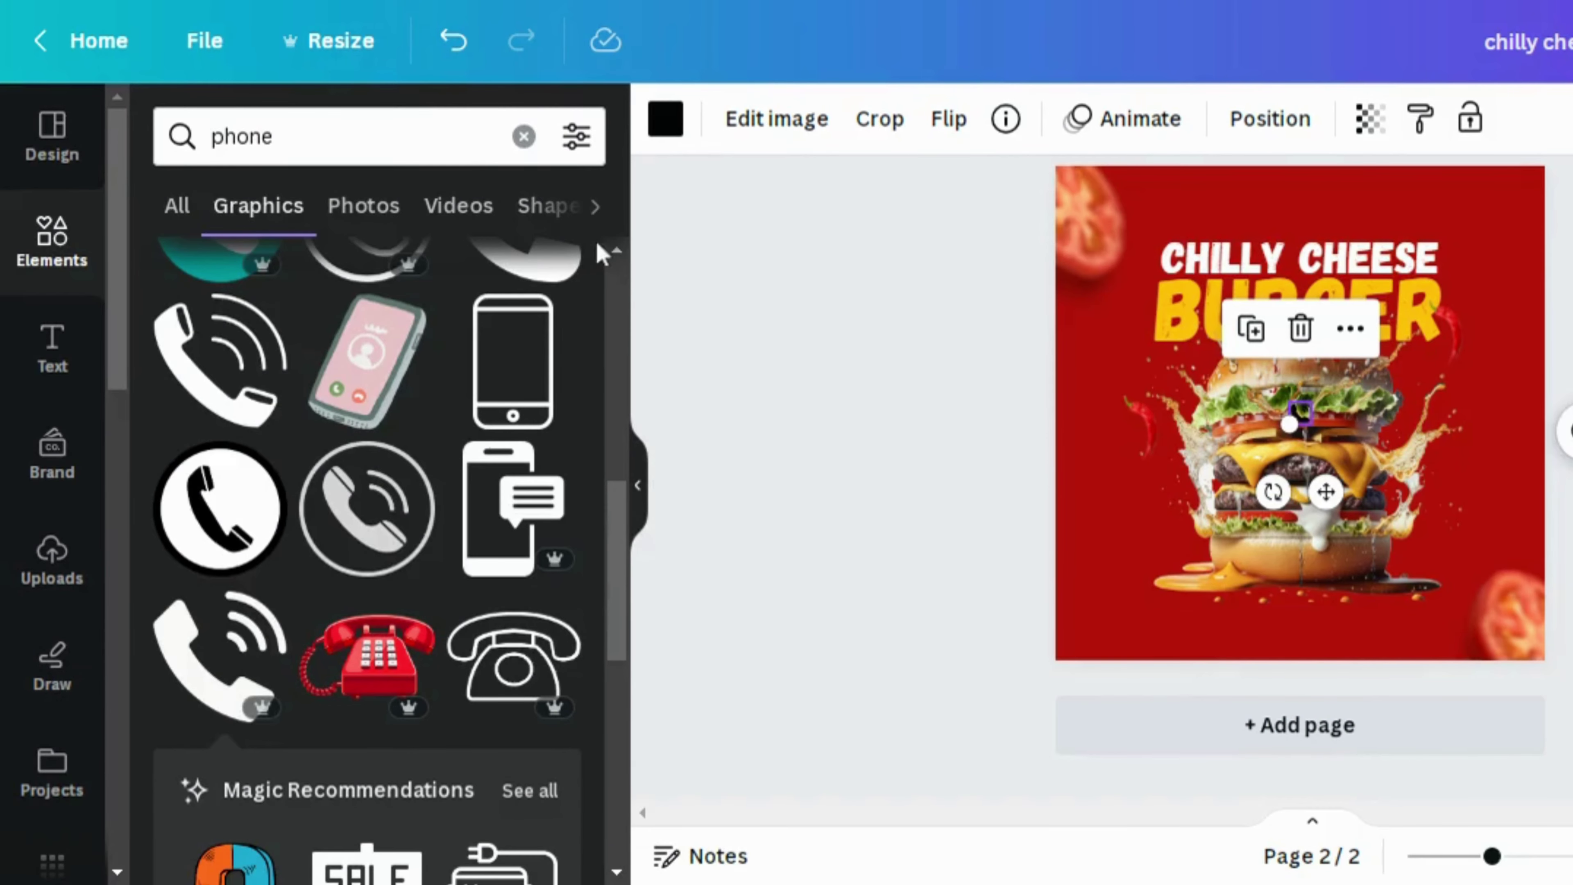
left_click(523, 135)
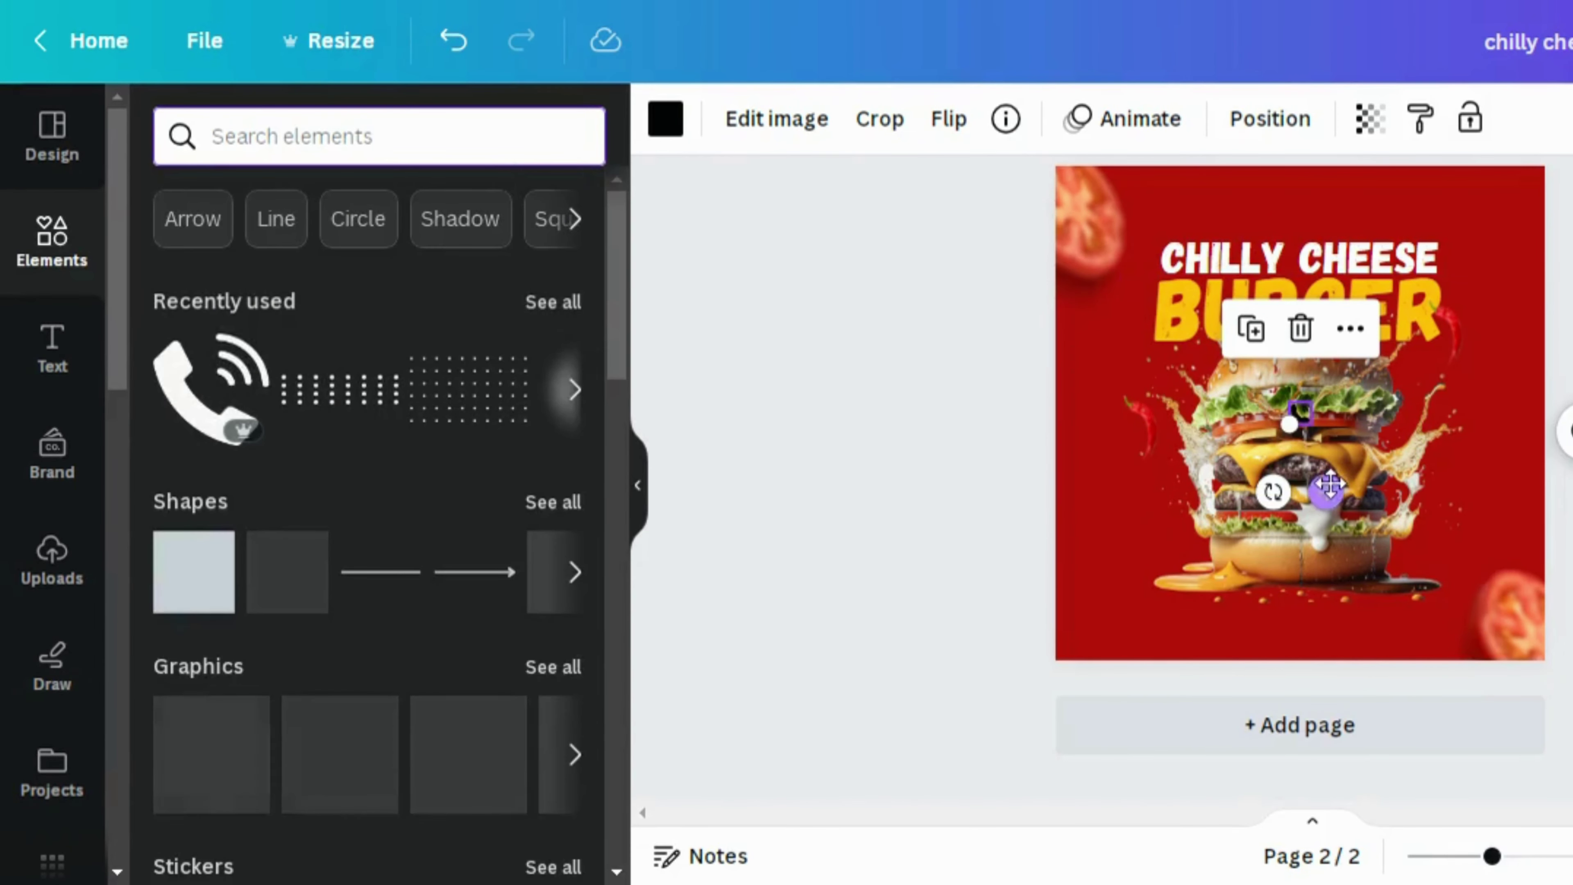
left_click_drag(1325, 493, 1118, 700)
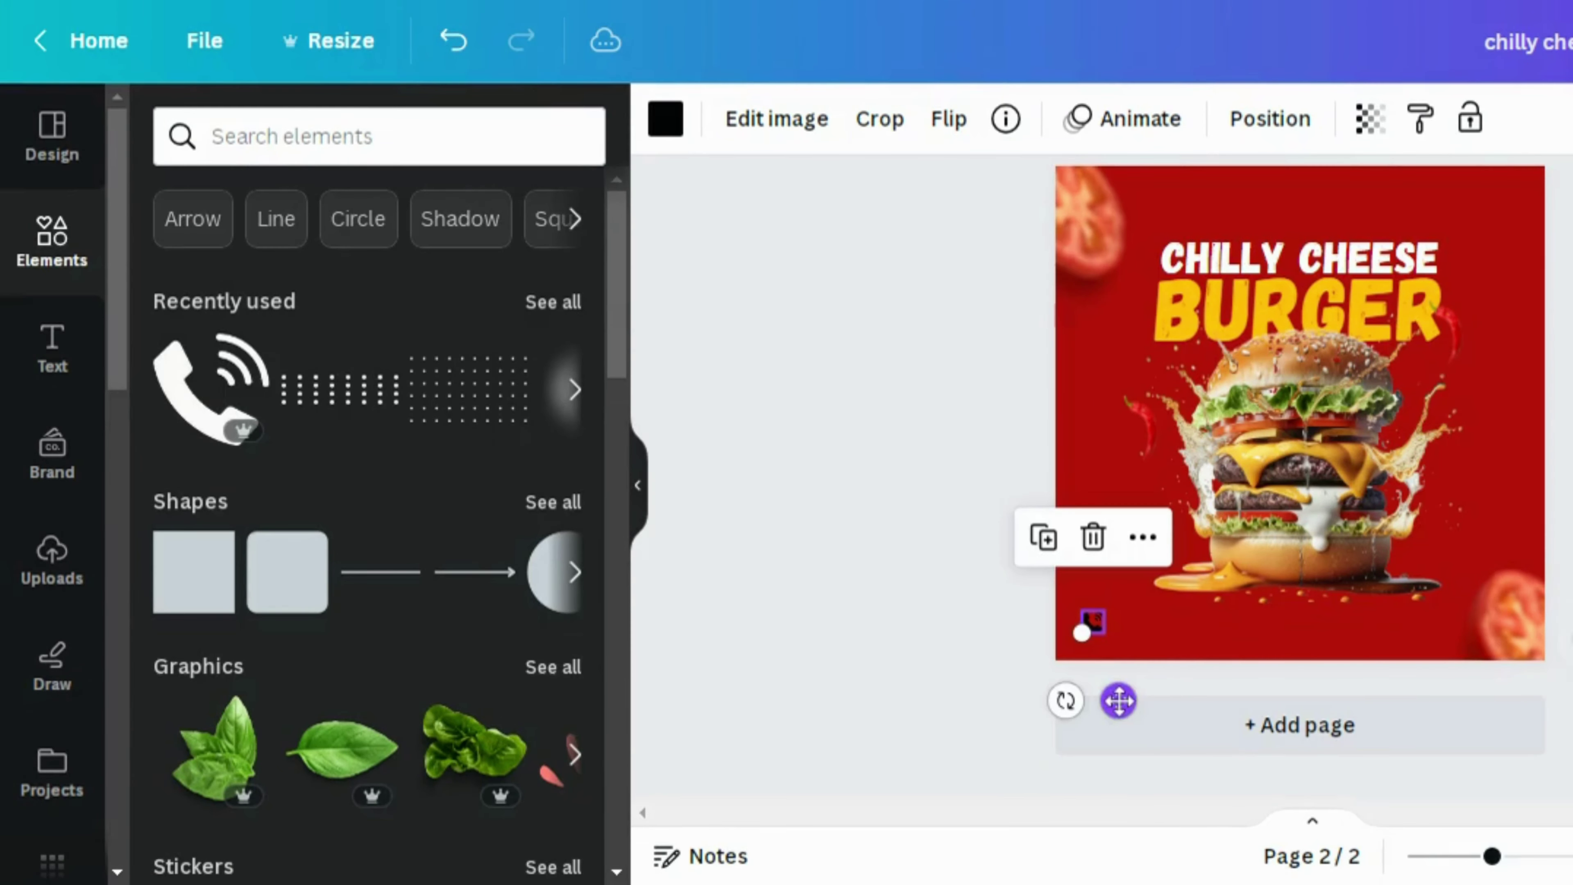
Add a dotted pattern graphic, shrink it, and place it at the top-right corner
left_click(377, 400)
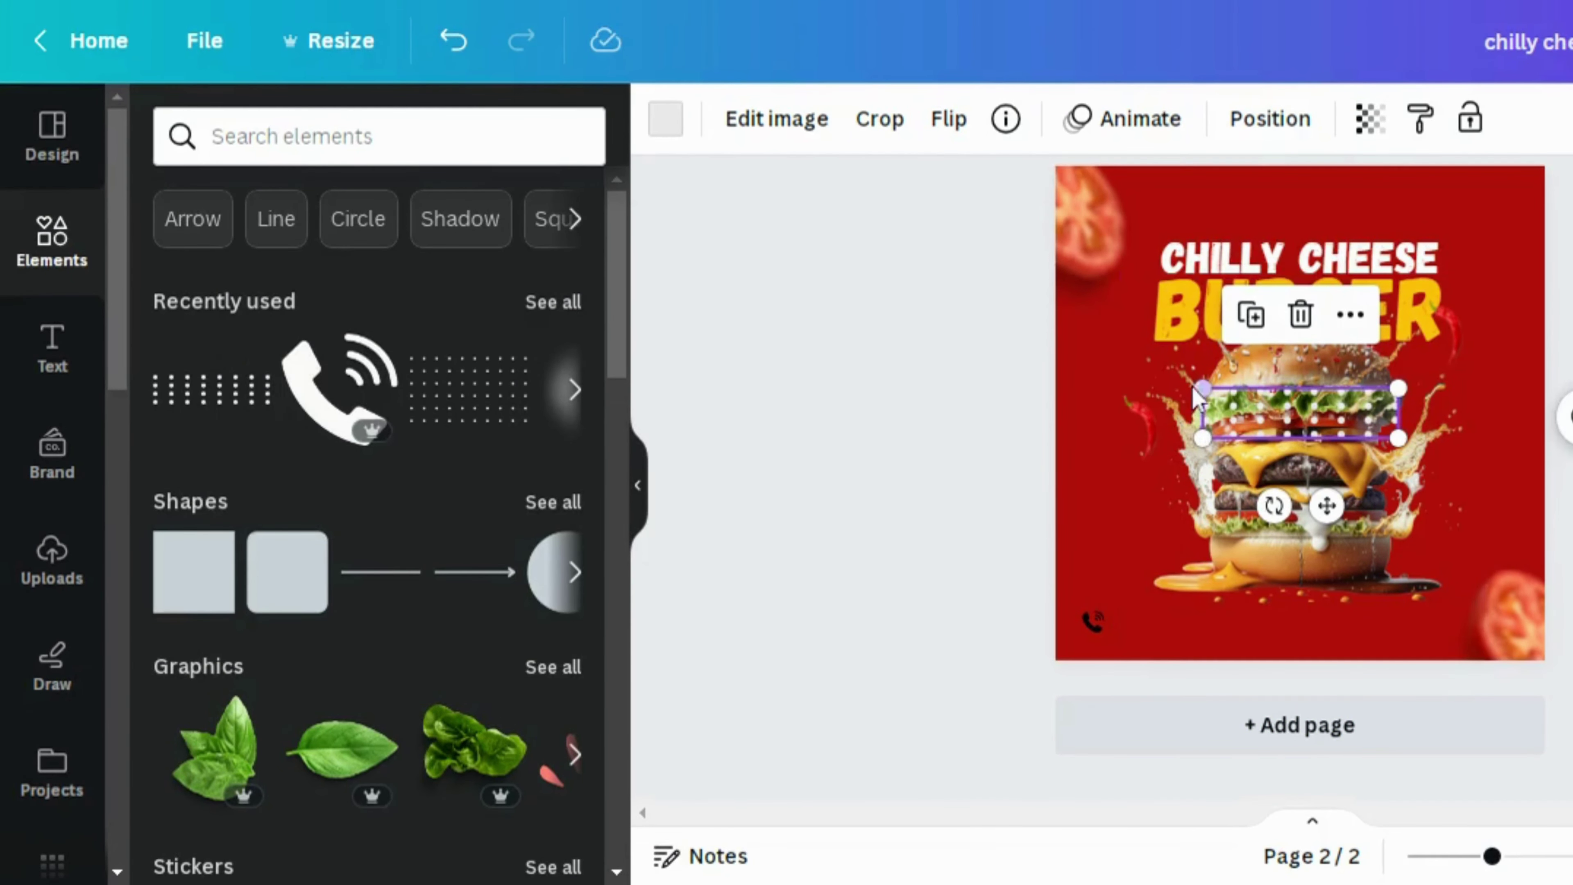
left_click_drag(1192, 378, 1334, 422)
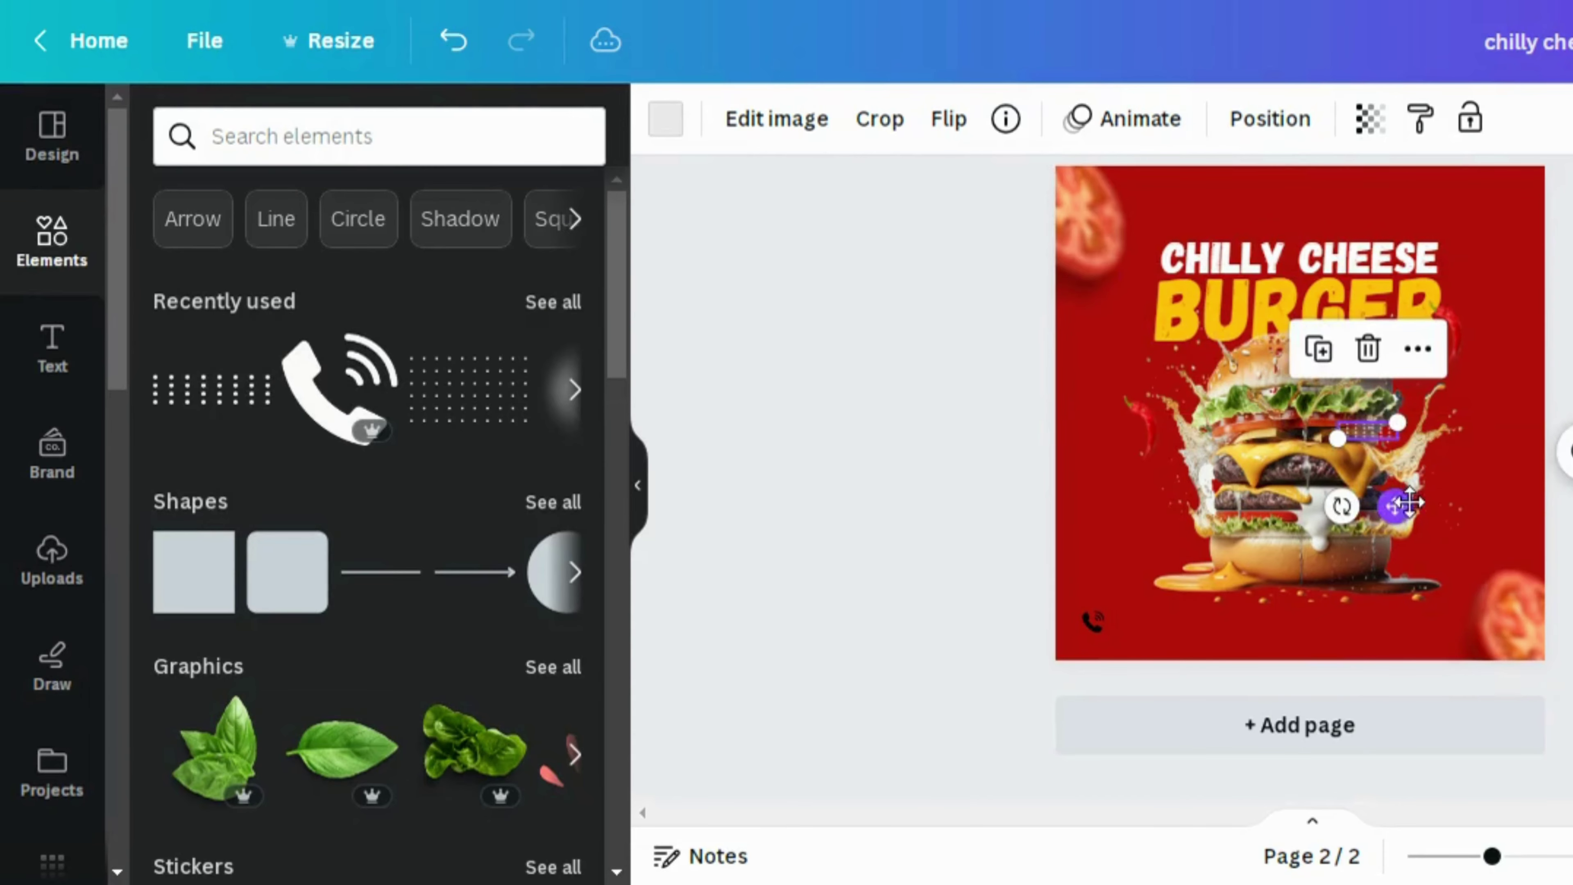
left_click_drag(1391, 505, 1538, 268)
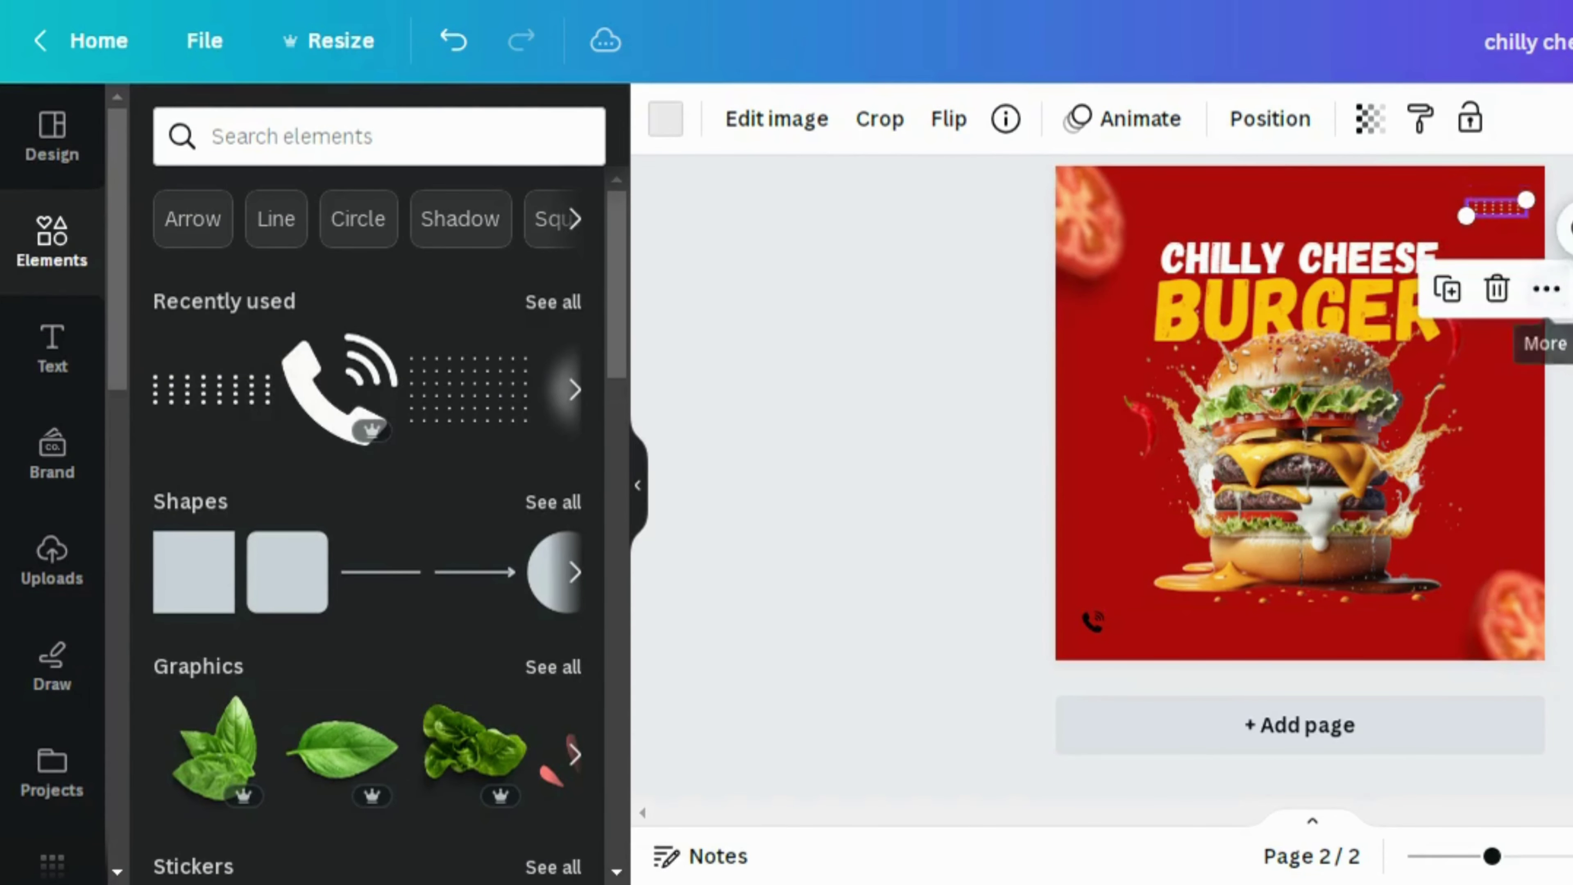
left_click(1556, 347)
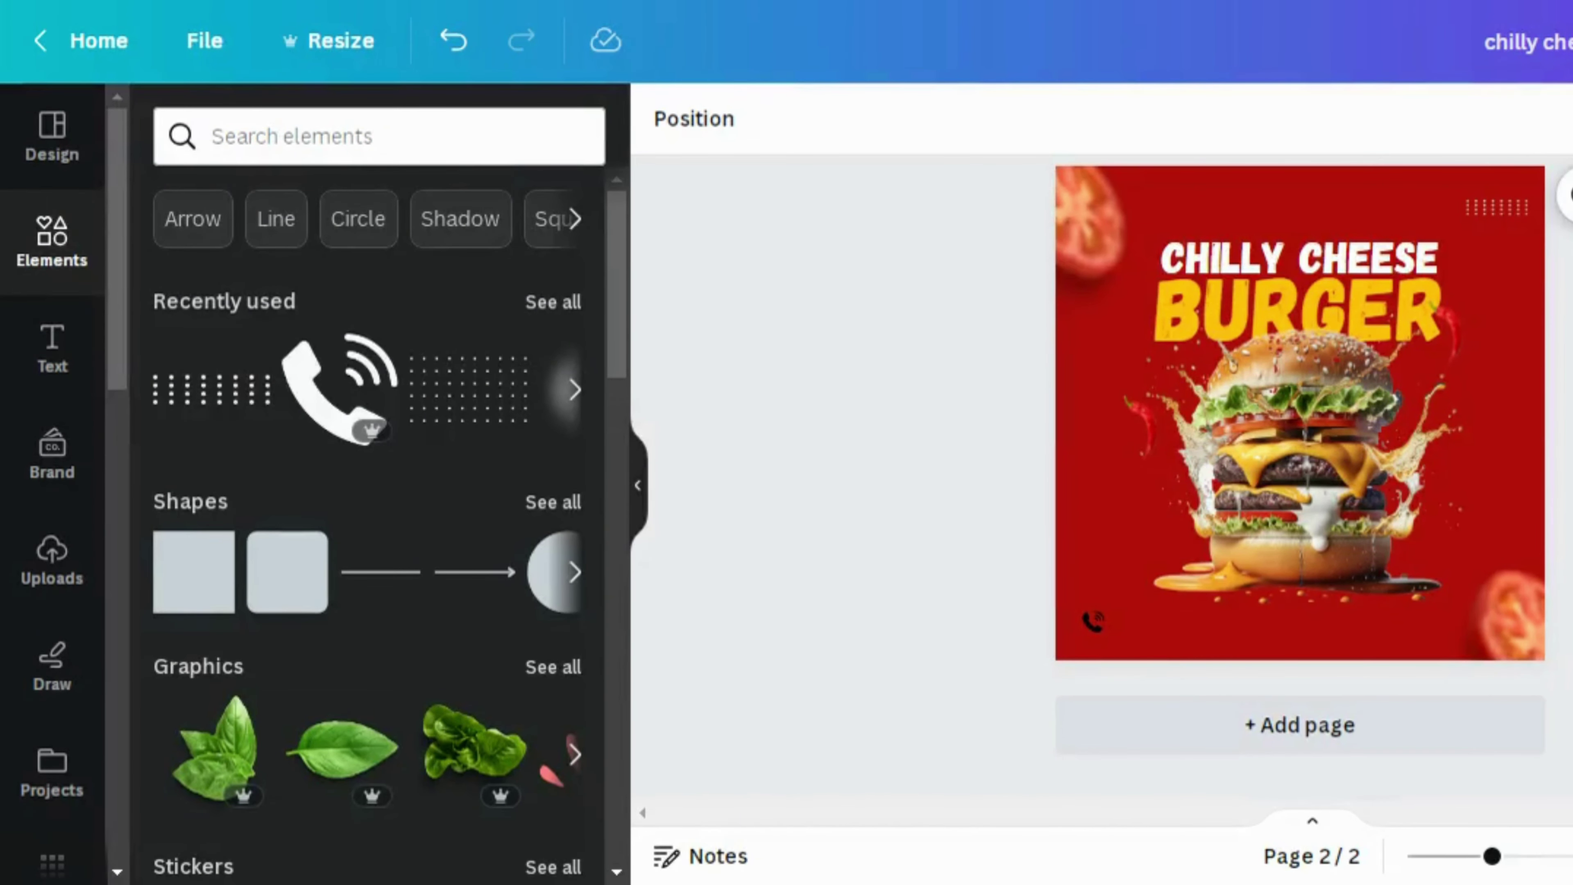
Add a Rounded shadow graphic, colour it orange, and move it onto the burger
left_click(402, 137)
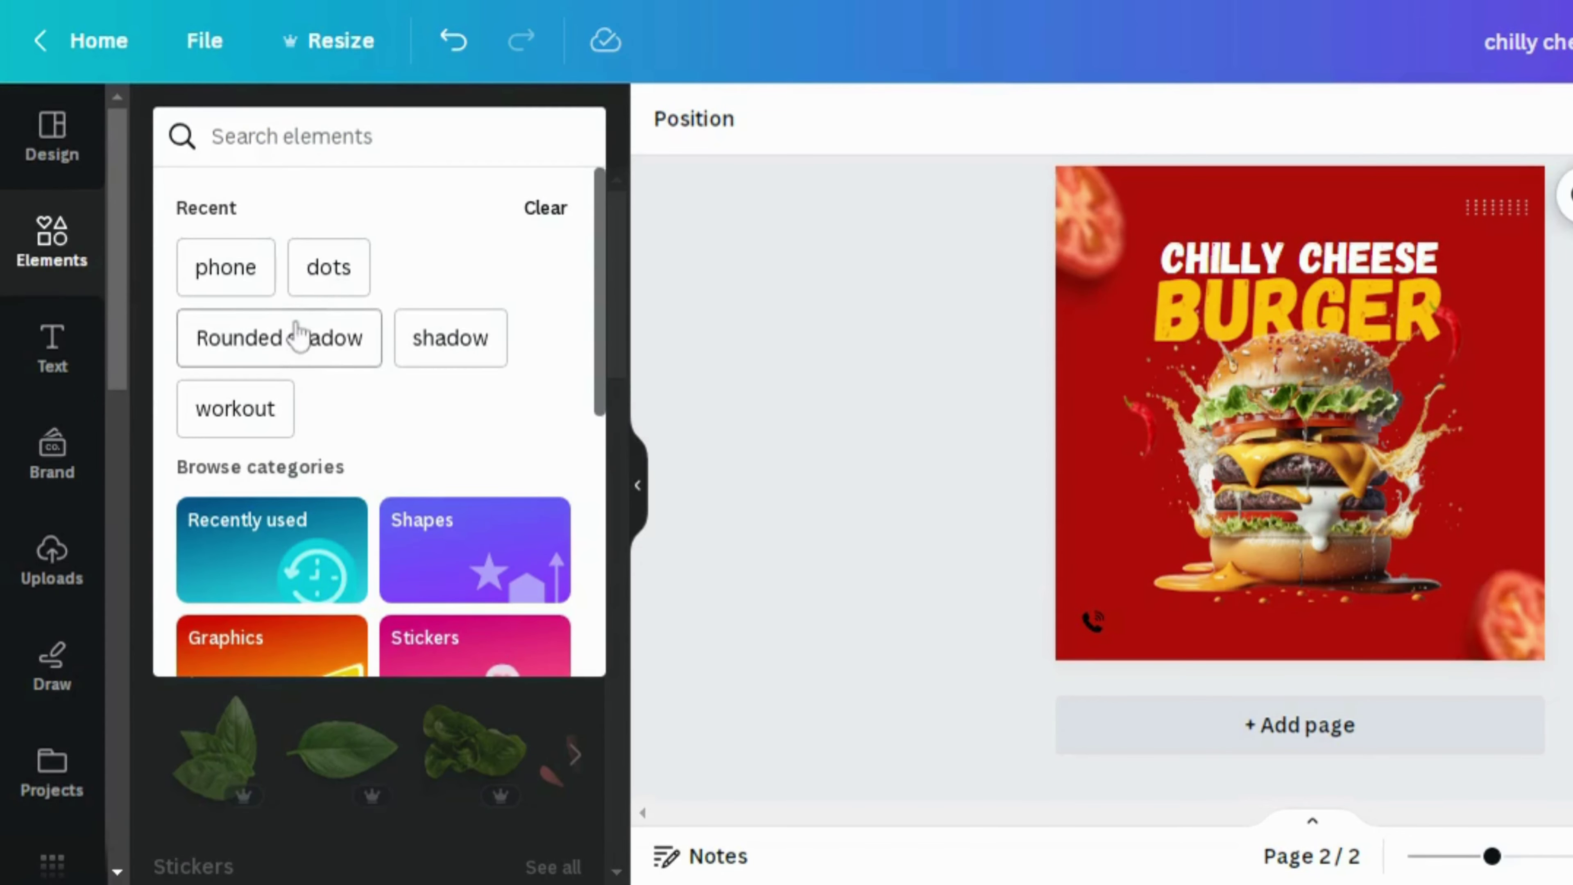
left_click(298, 335)
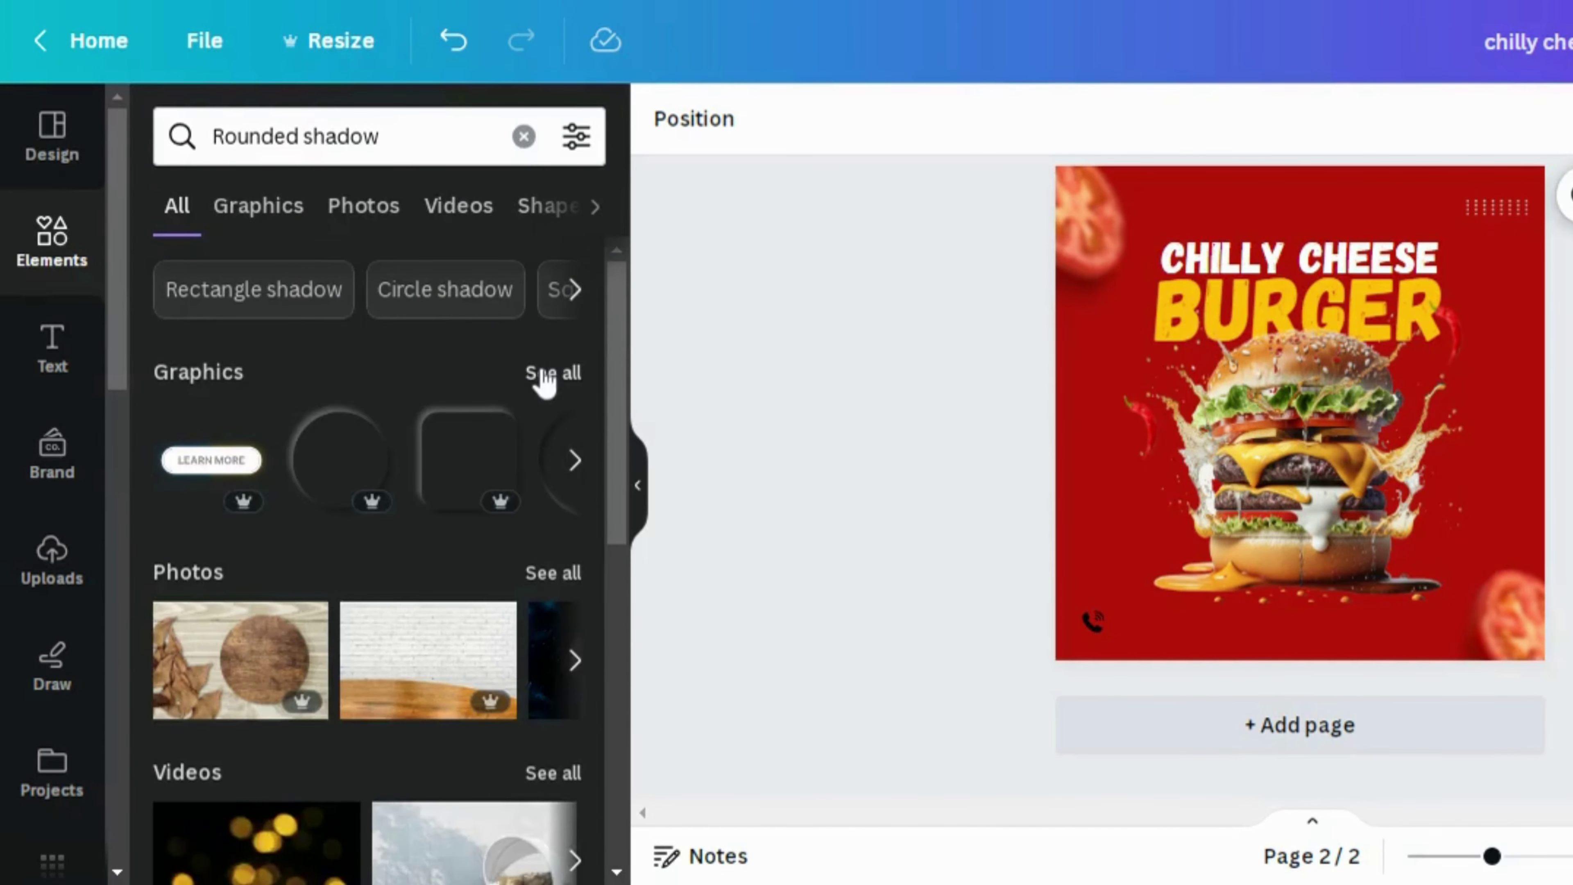
left_click(545, 374)
scroll(614, 372, "down", 2)
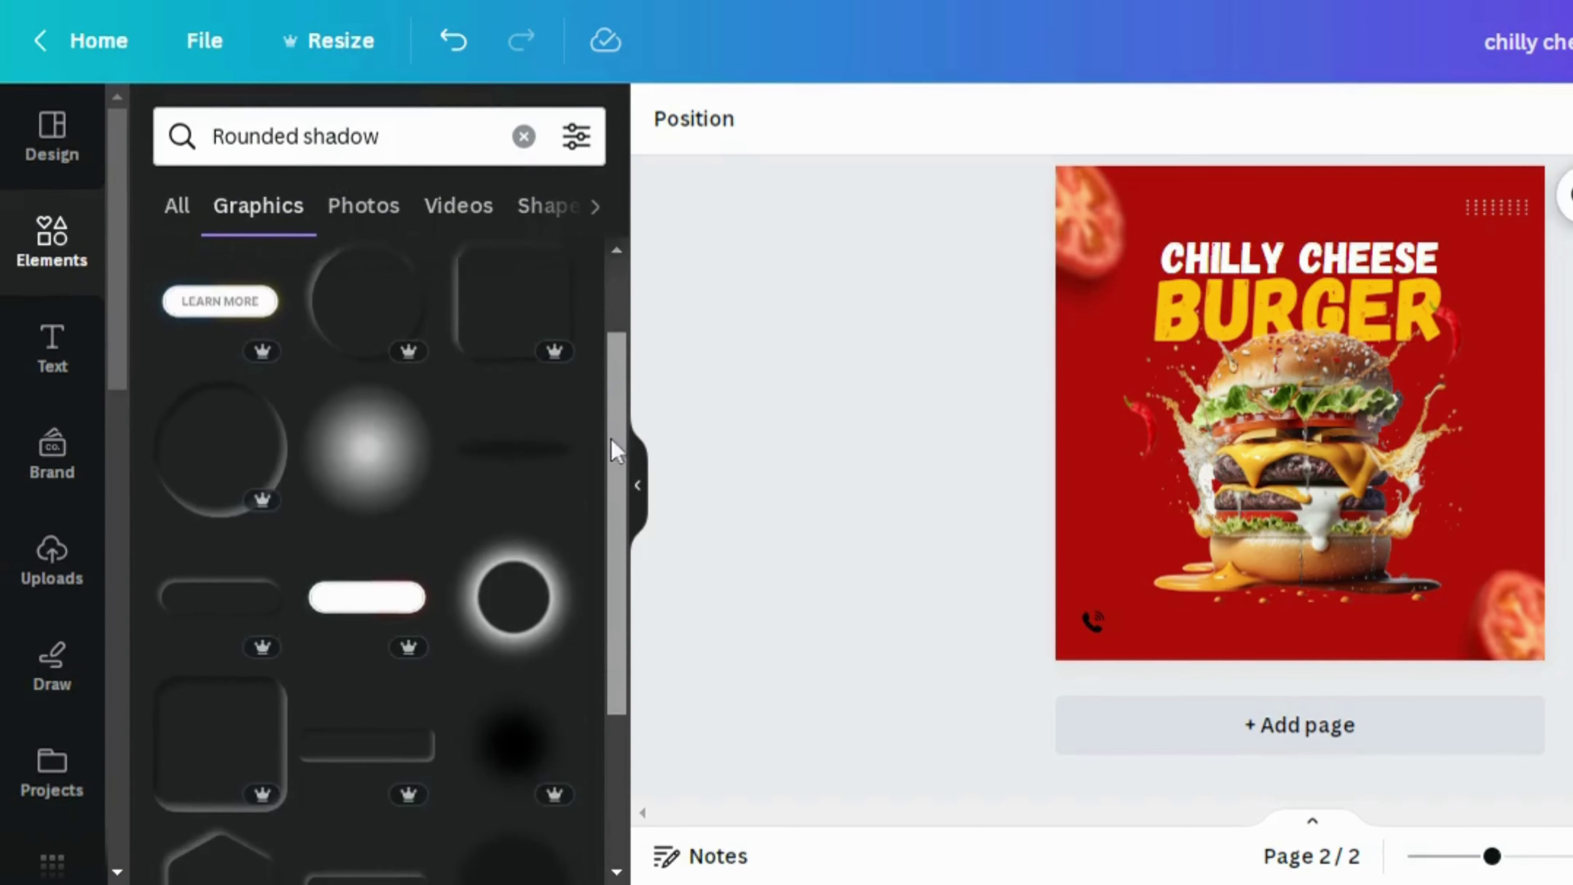
left_click(397, 462)
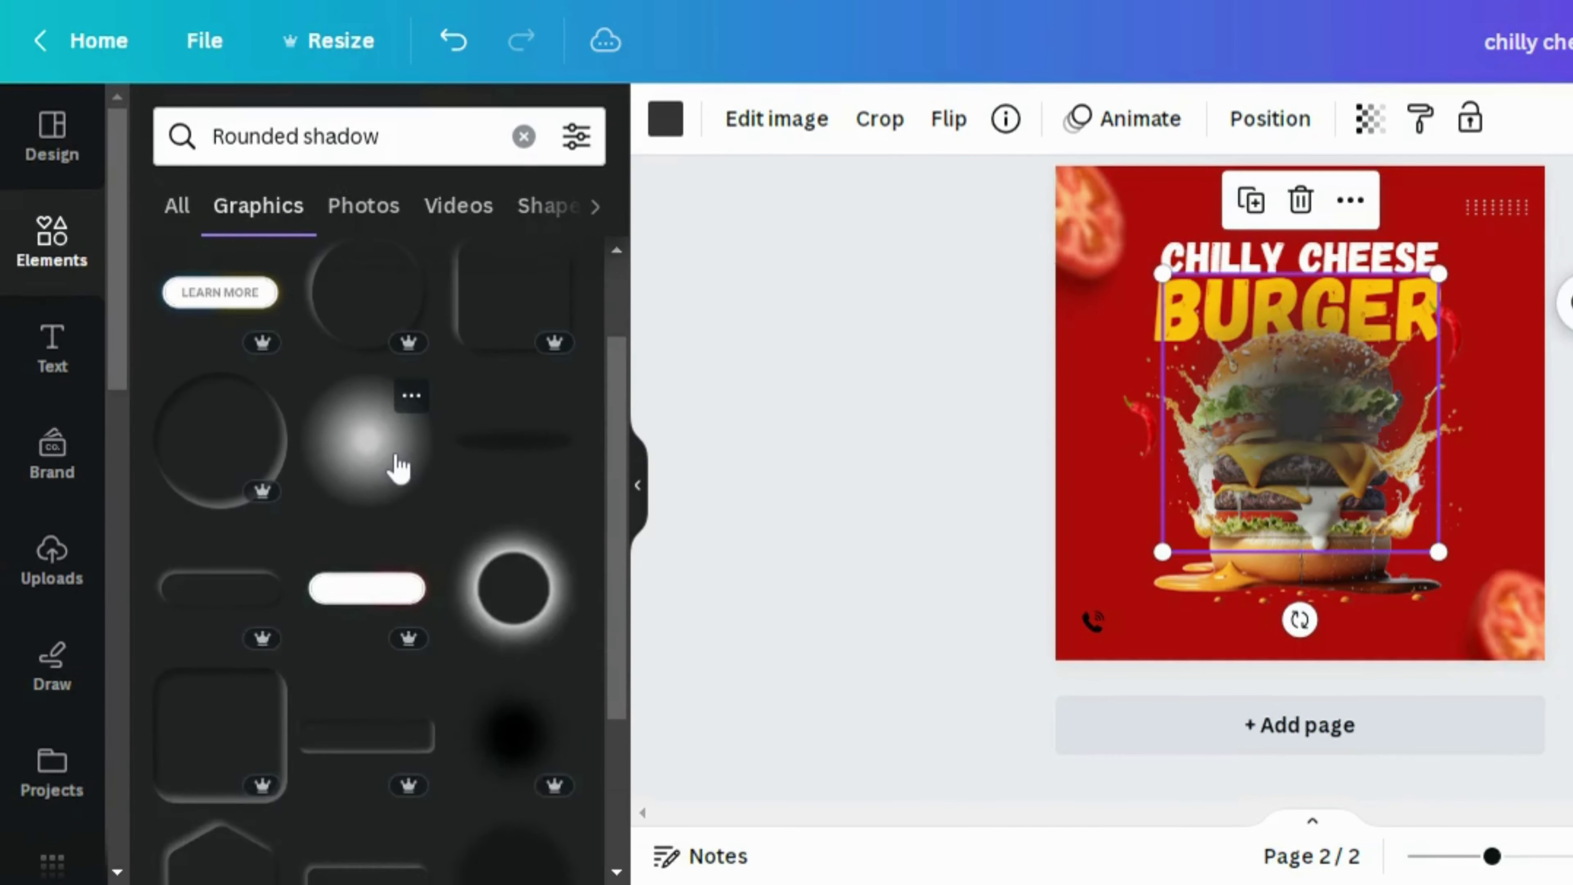
left_click(635, 520)
left_click(141, 121)
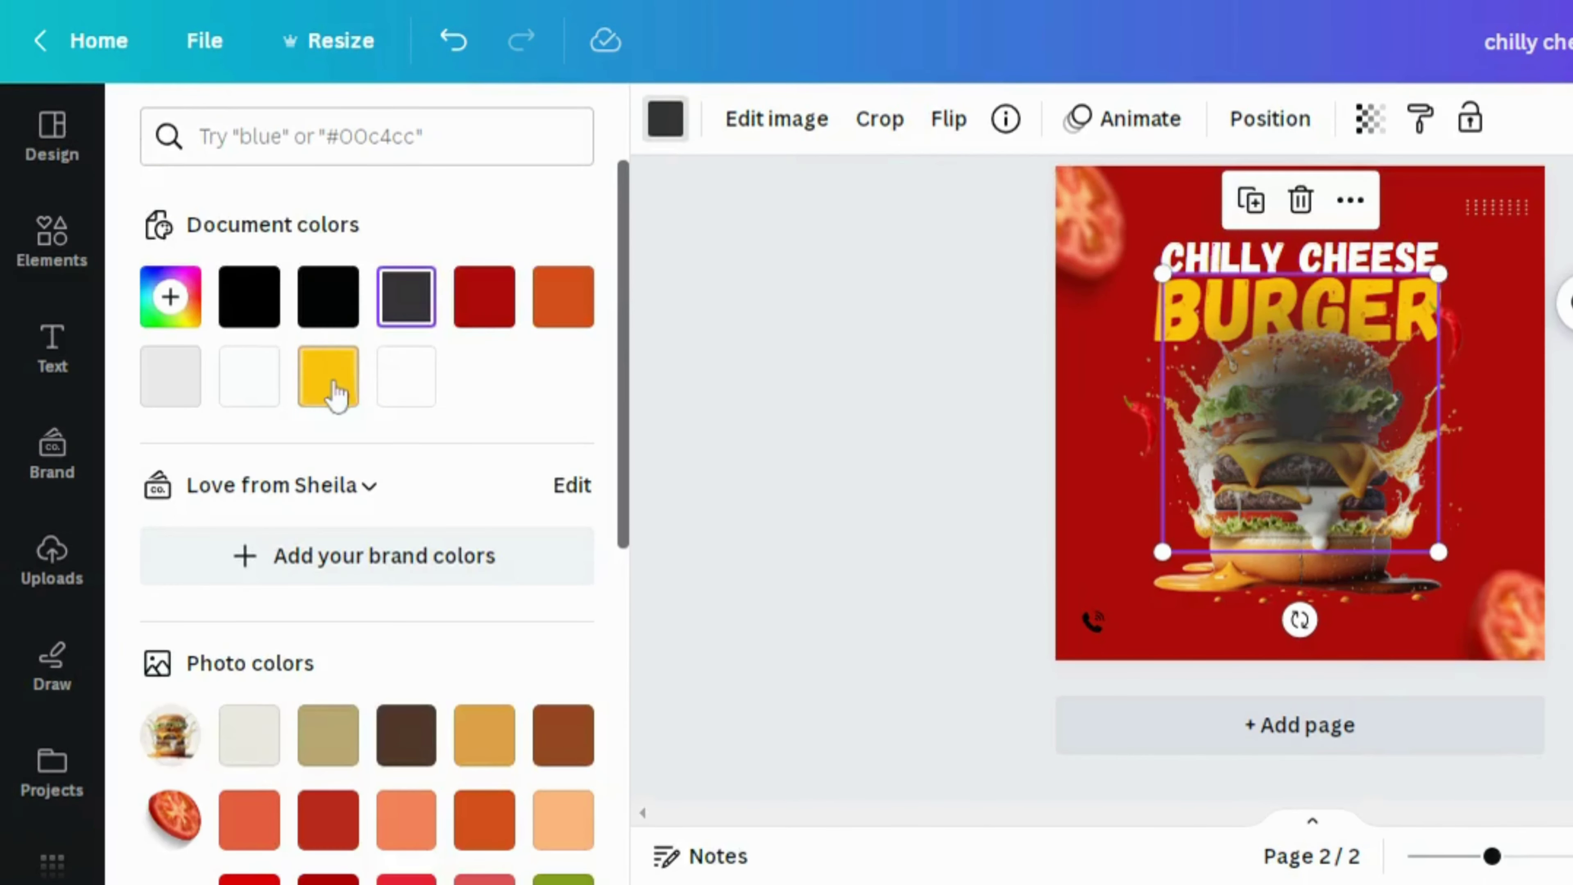
left_click(571, 313)
left_click(881, 411)
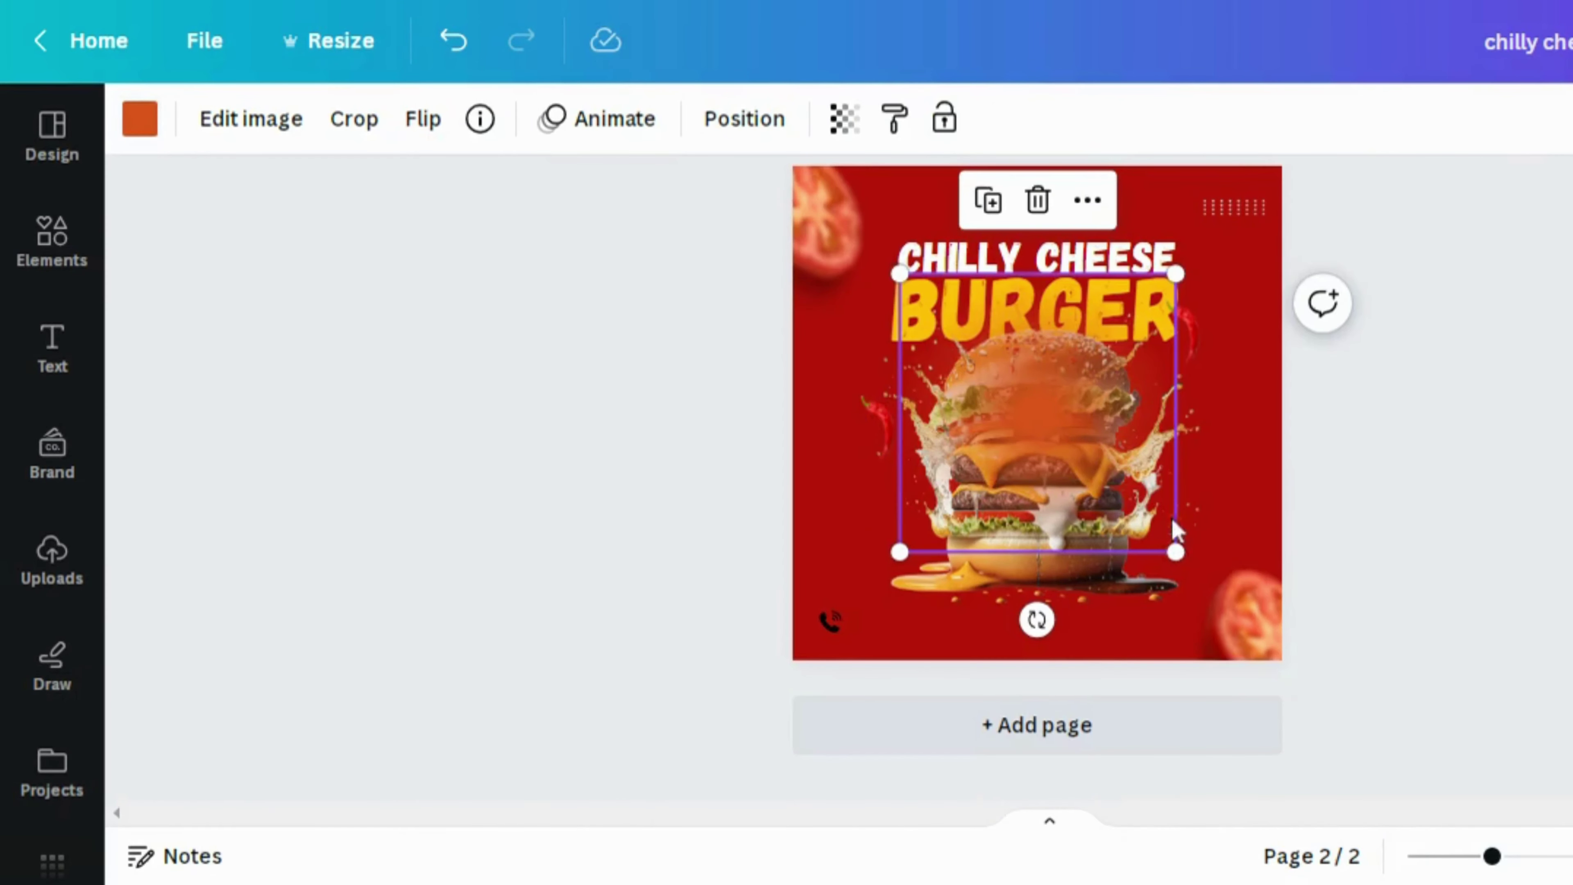
left_click_drag(1083, 476, 1076, 513)
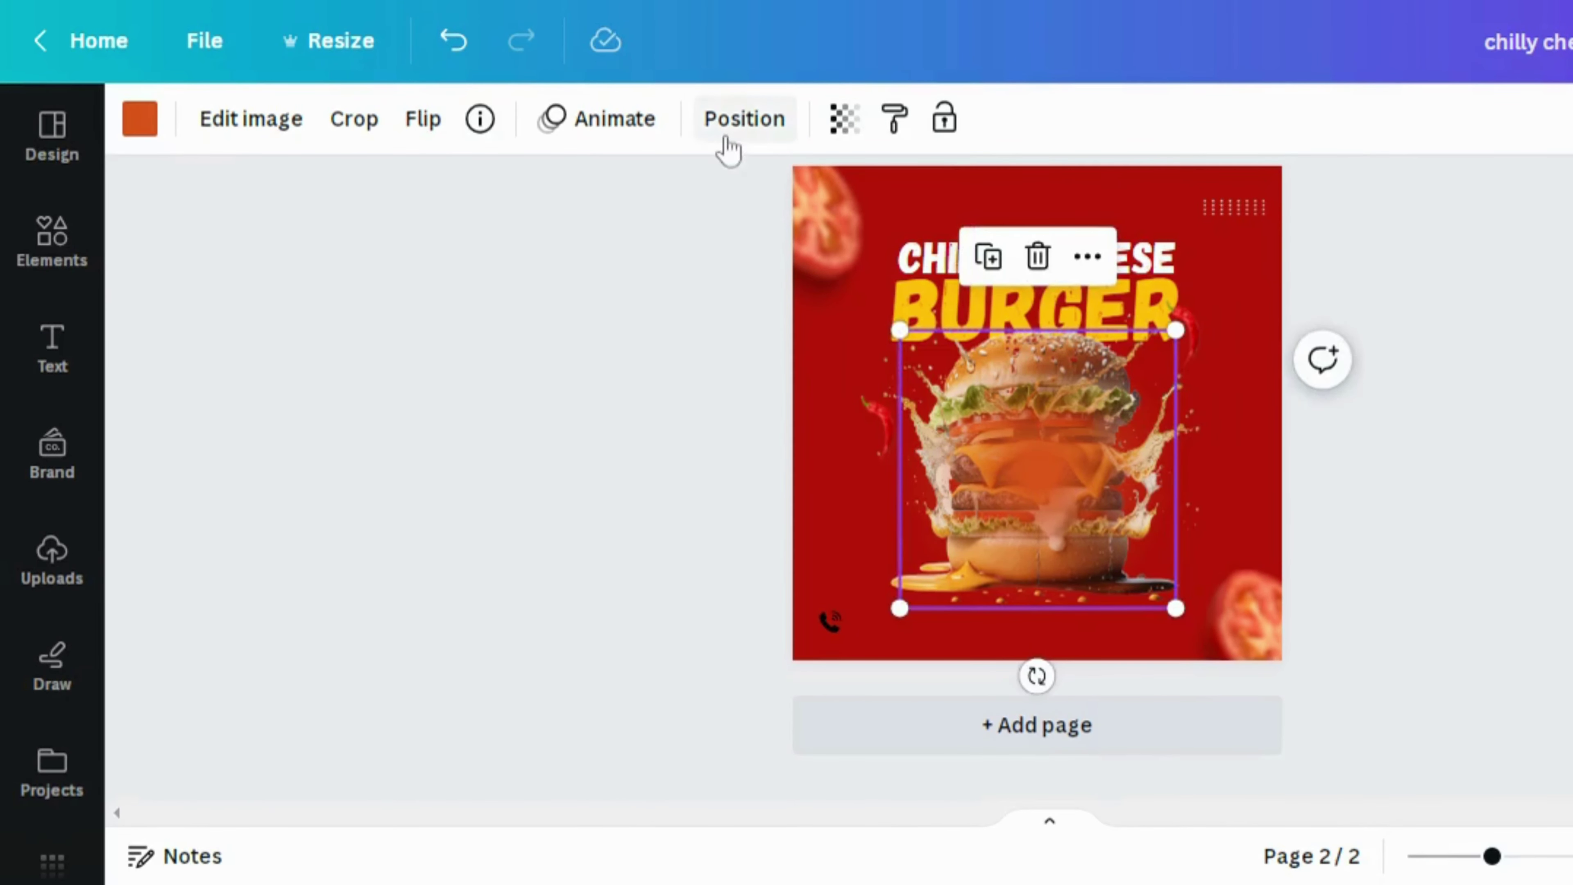
Send the orange glow behind the burger and enlarge the burger photo slightly
left_click(744, 118)
left_click(524, 276)
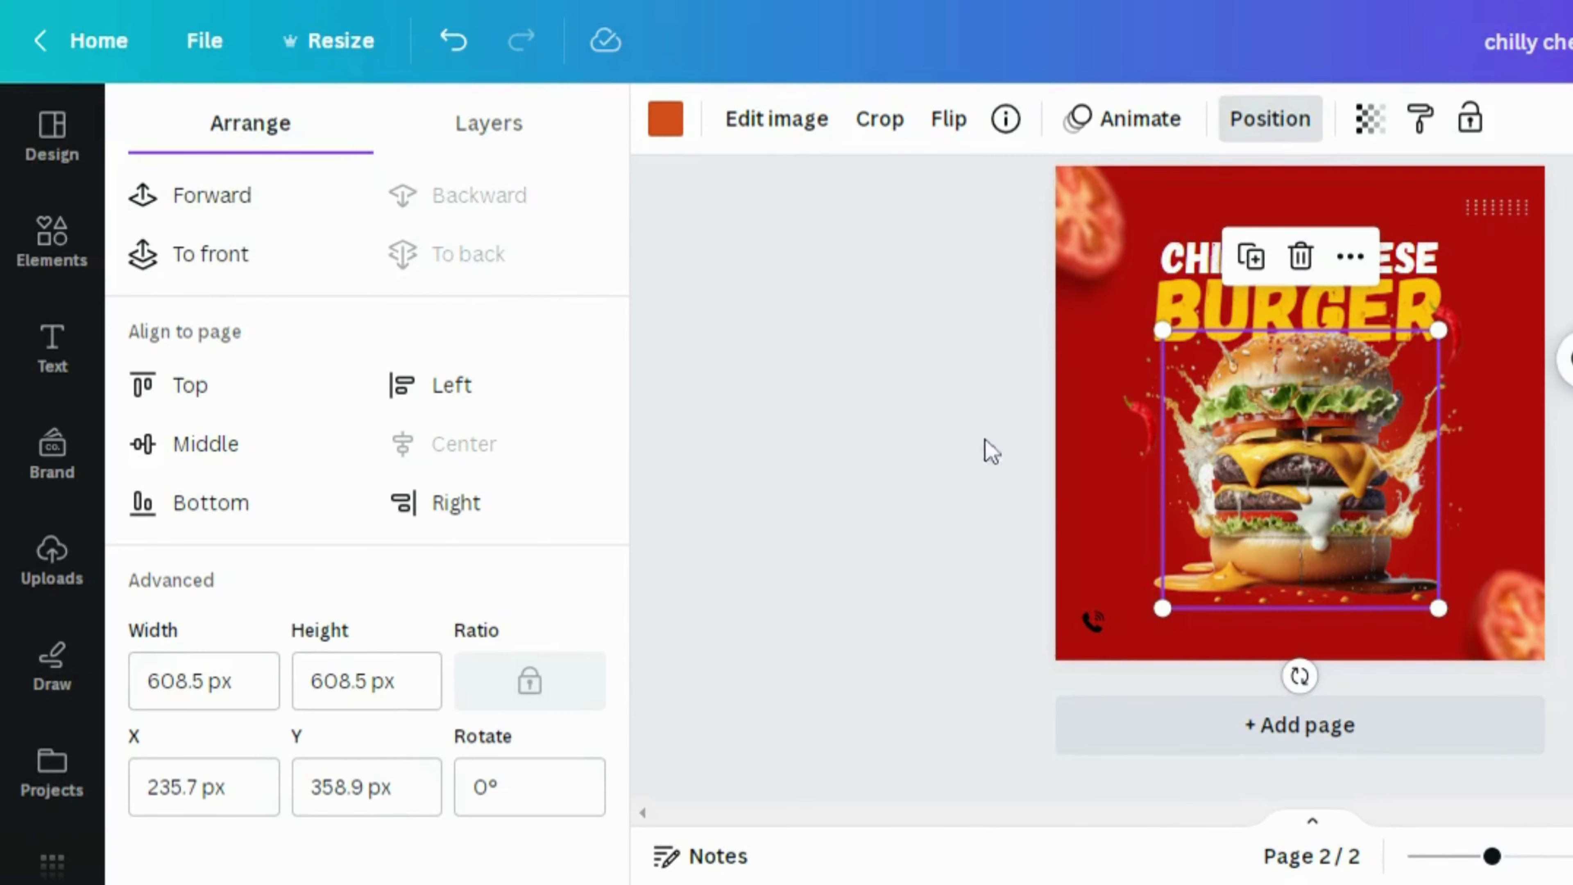
left_click(940, 432)
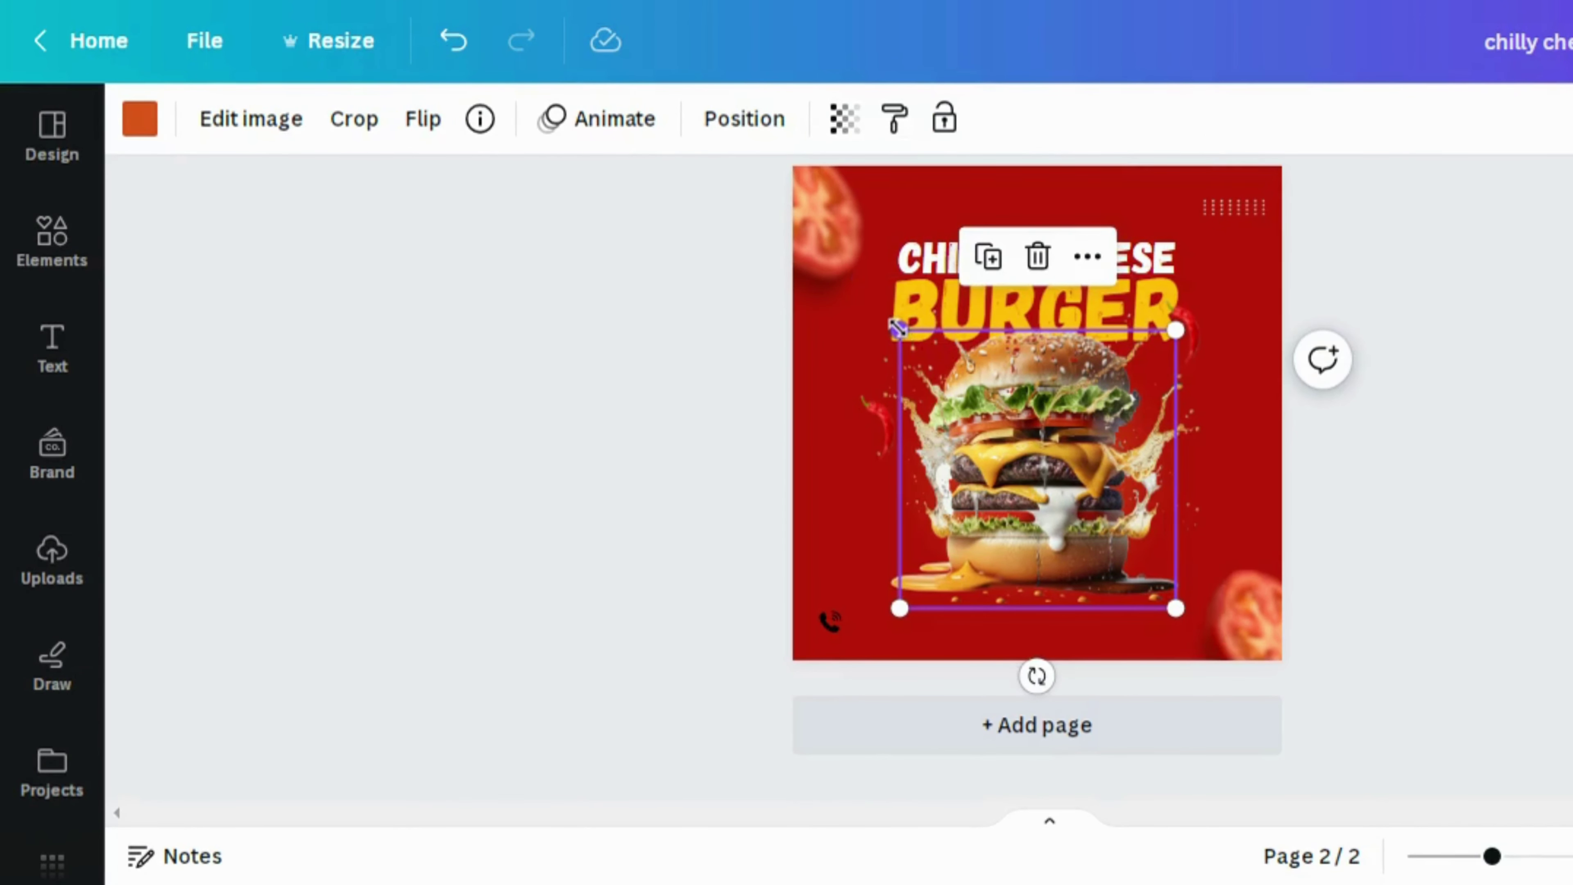
left_click_drag(898, 329, 870, 302)
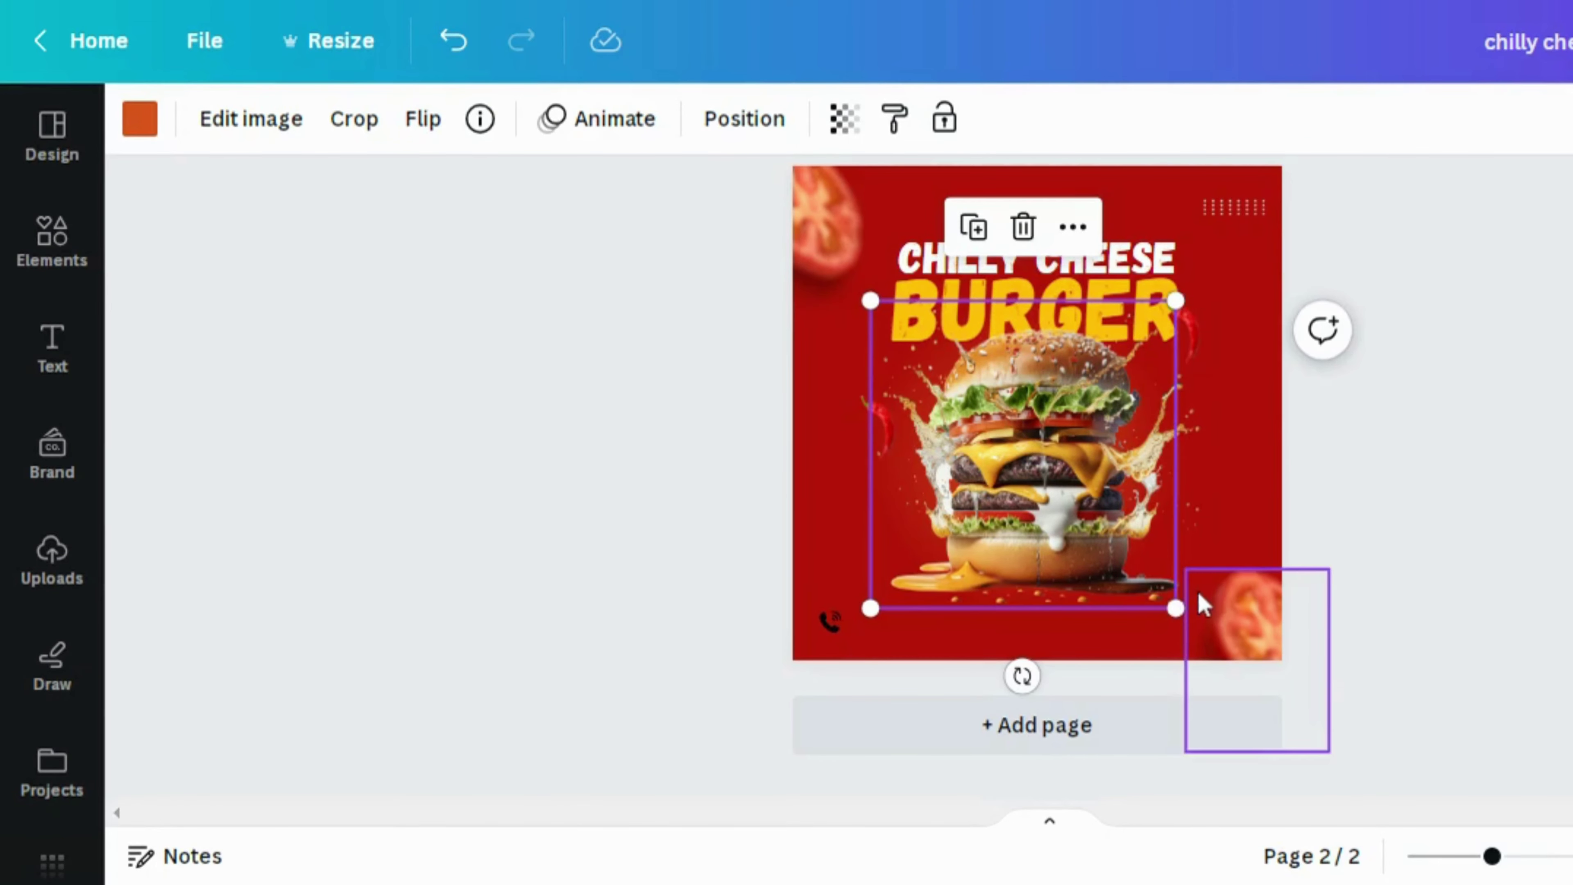
left_click(1202, 556)
Fully lock the burger photo, then nudge the orange glow layer slightly right behind it
left_click(800, 127)
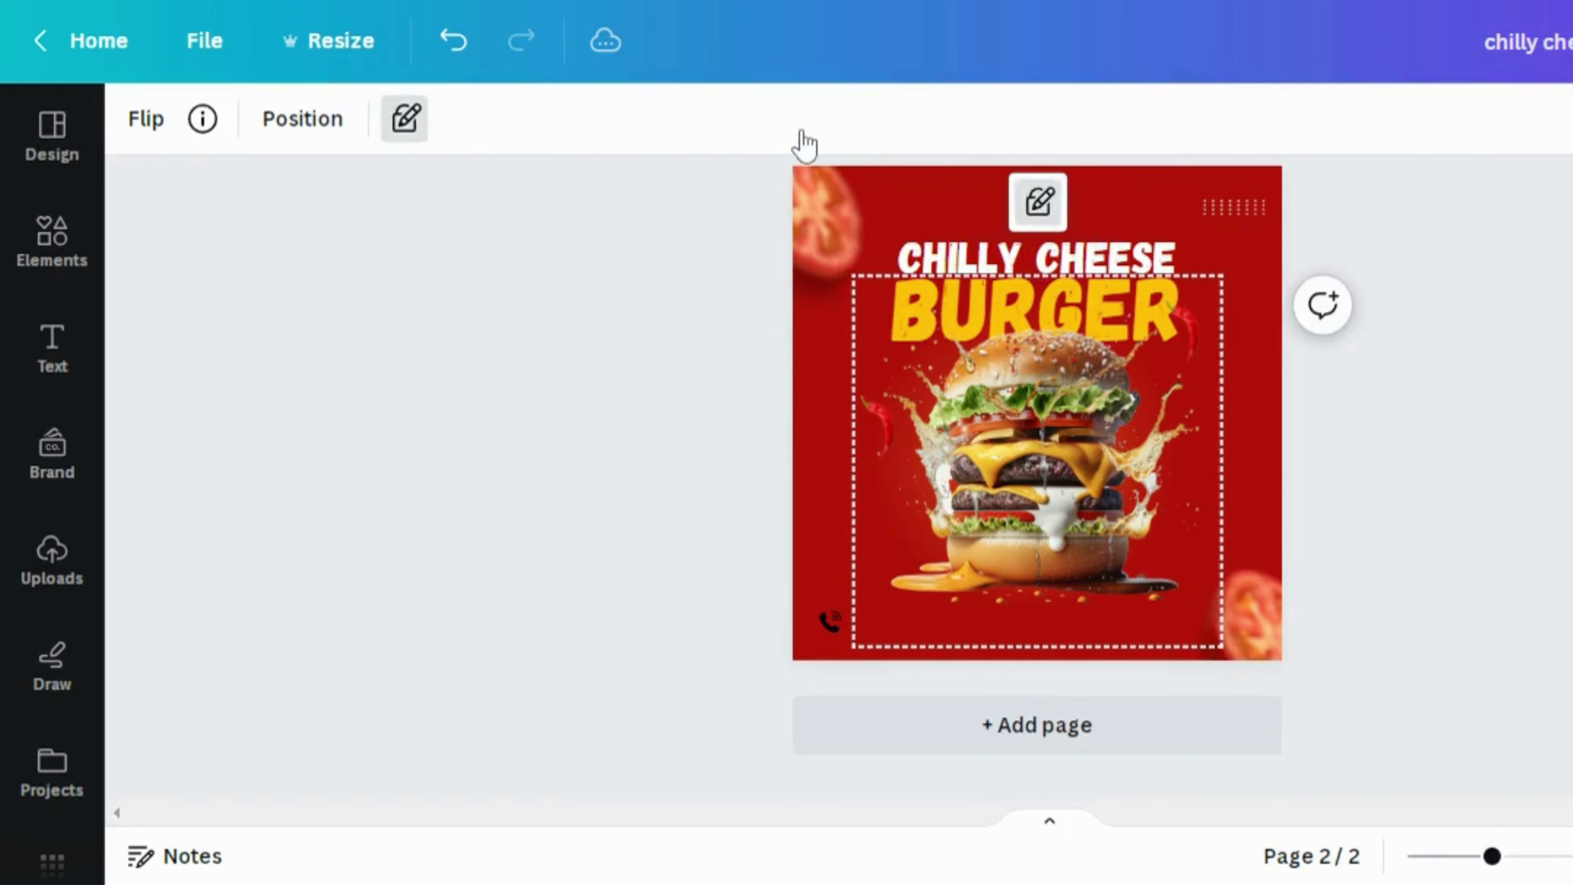
left_click(406, 120)
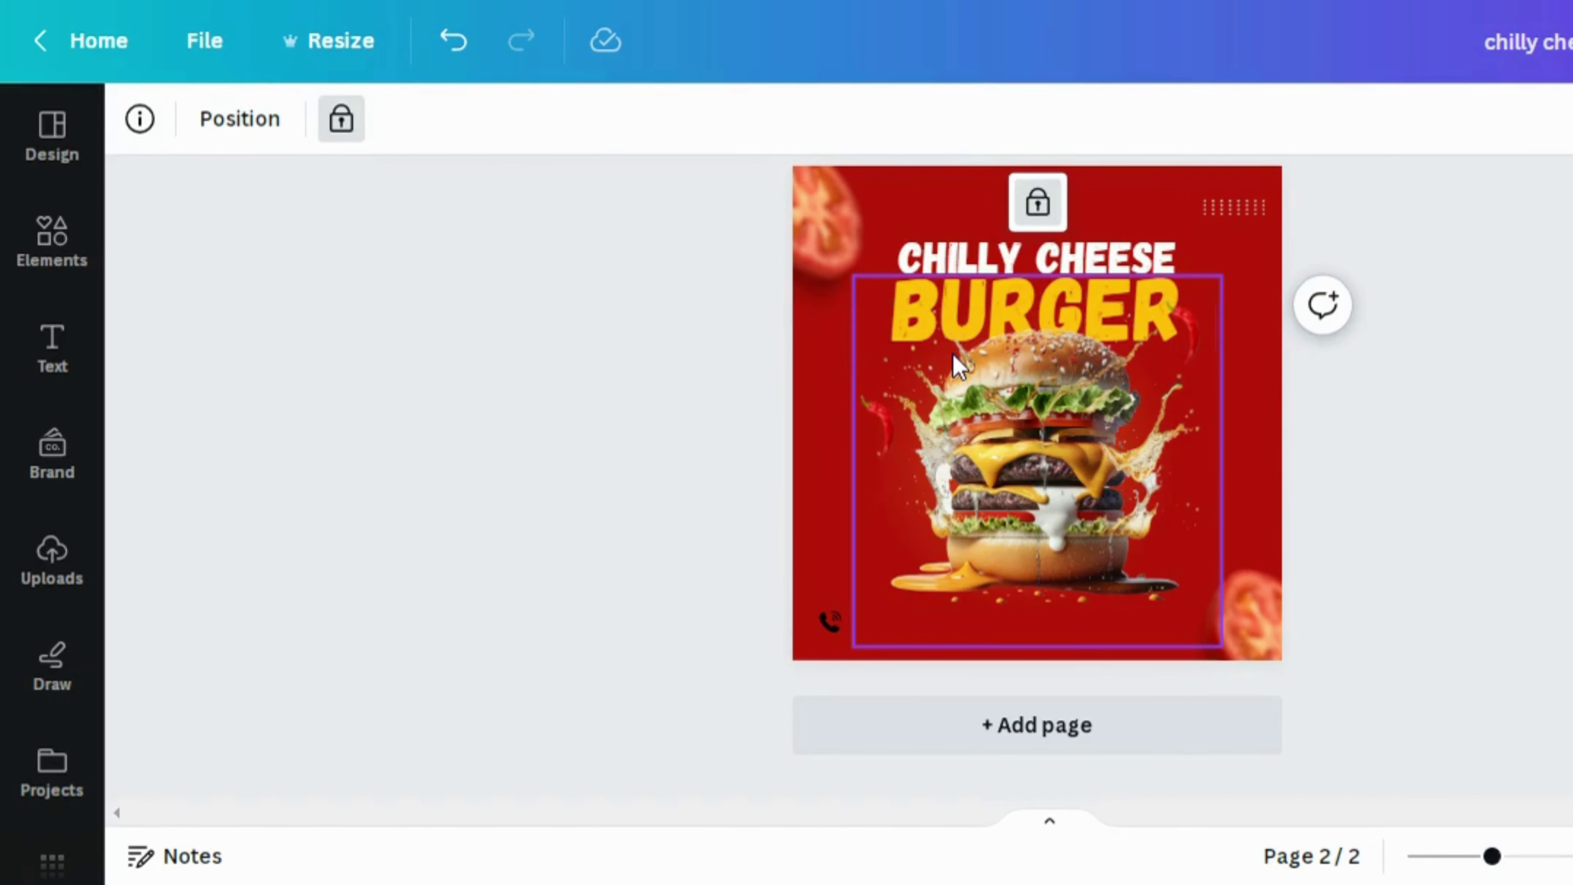
left_click(946, 276)
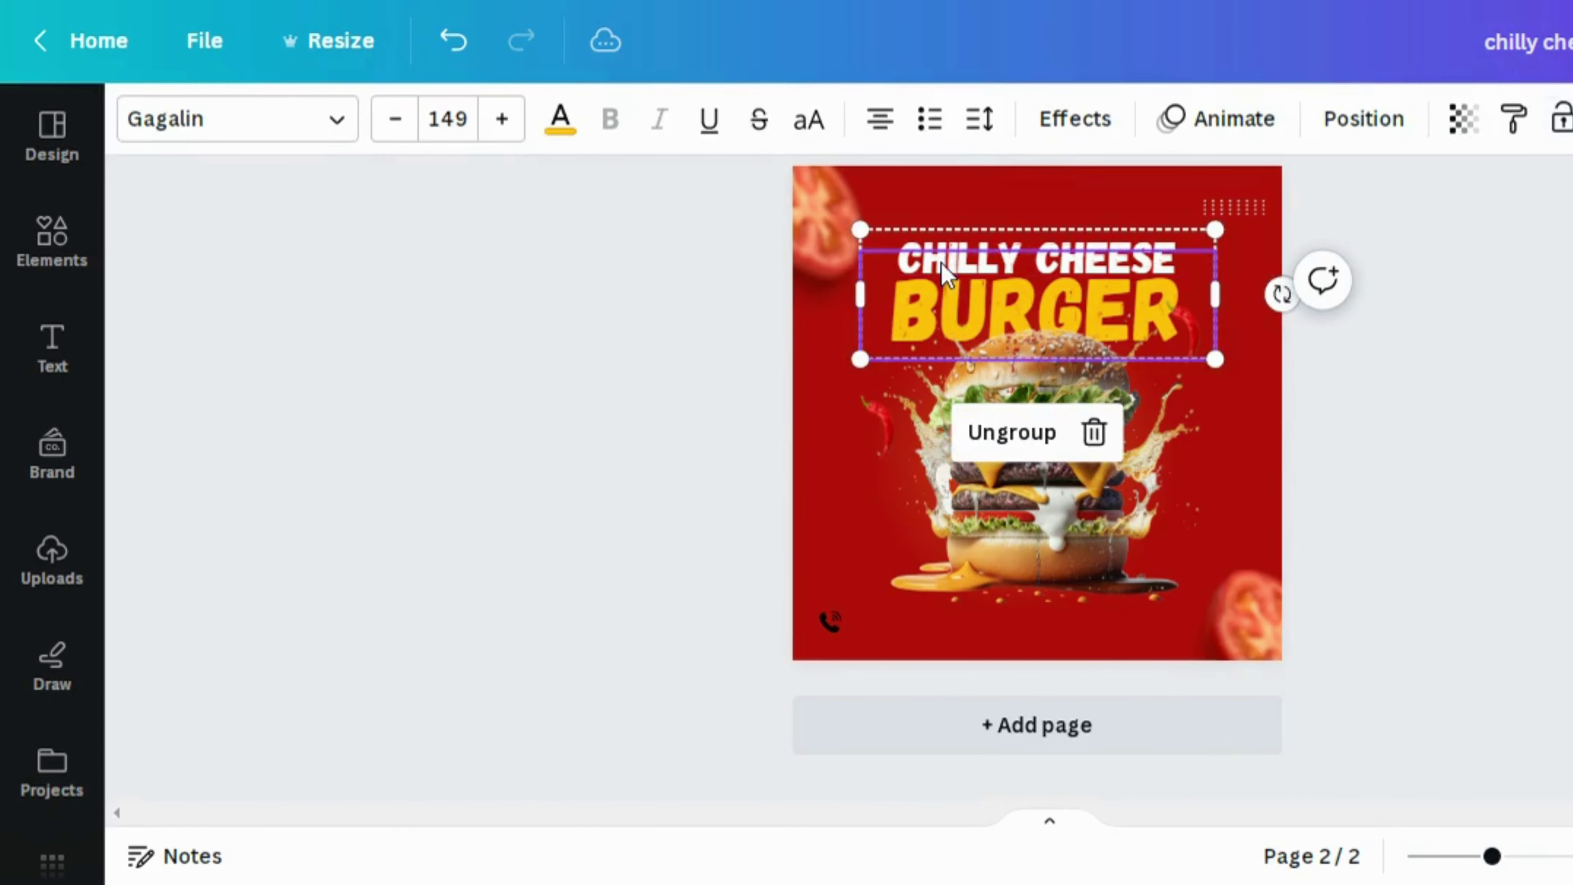
left_click(1341, 127)
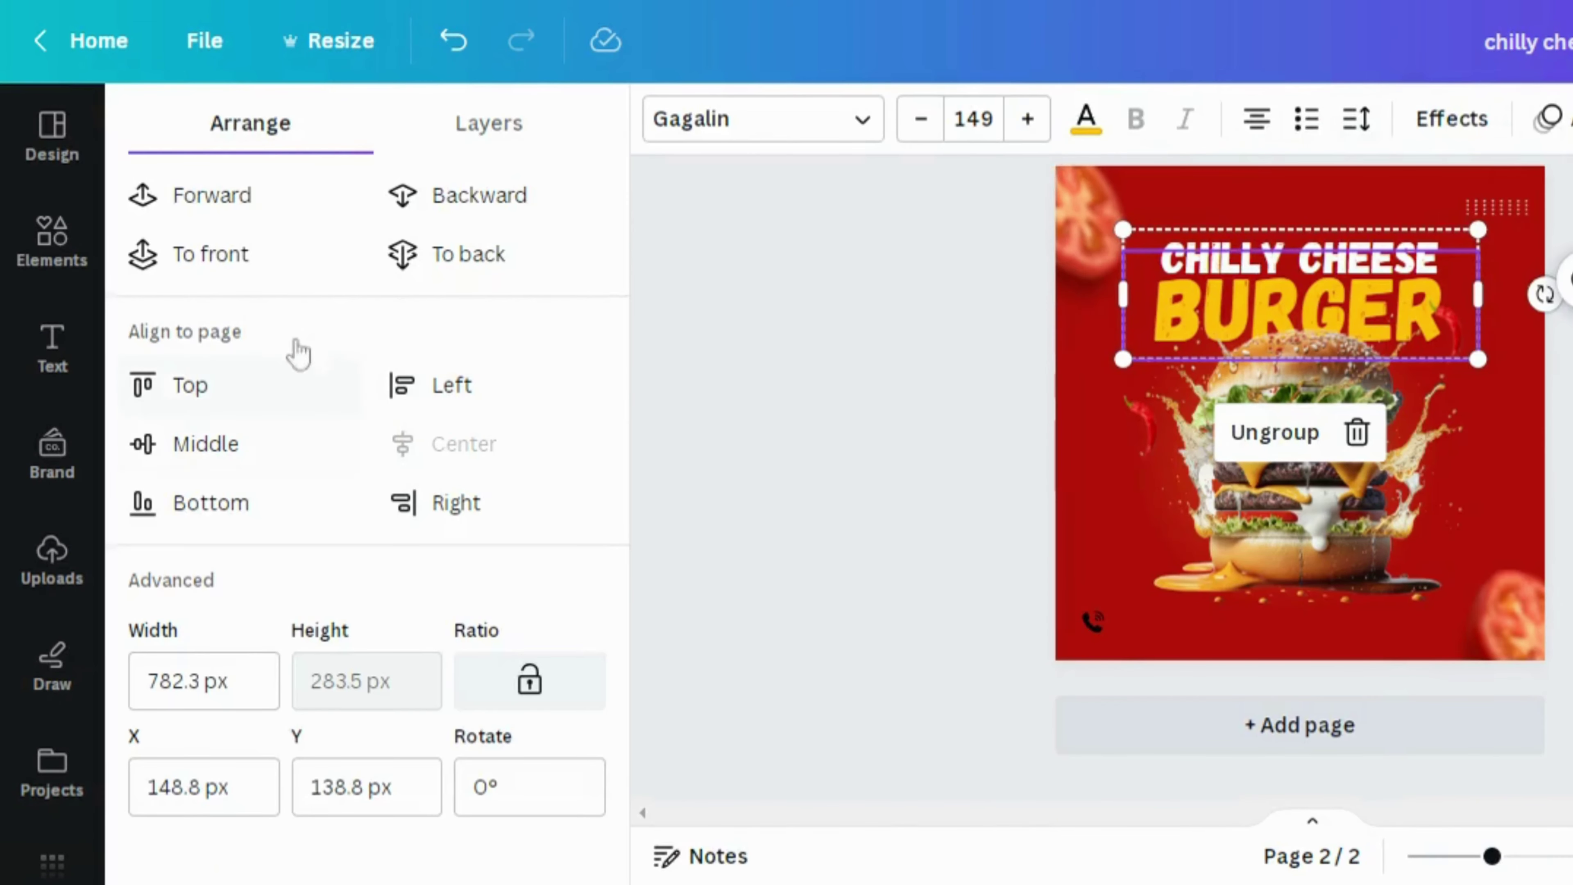
left_click(474, 127)
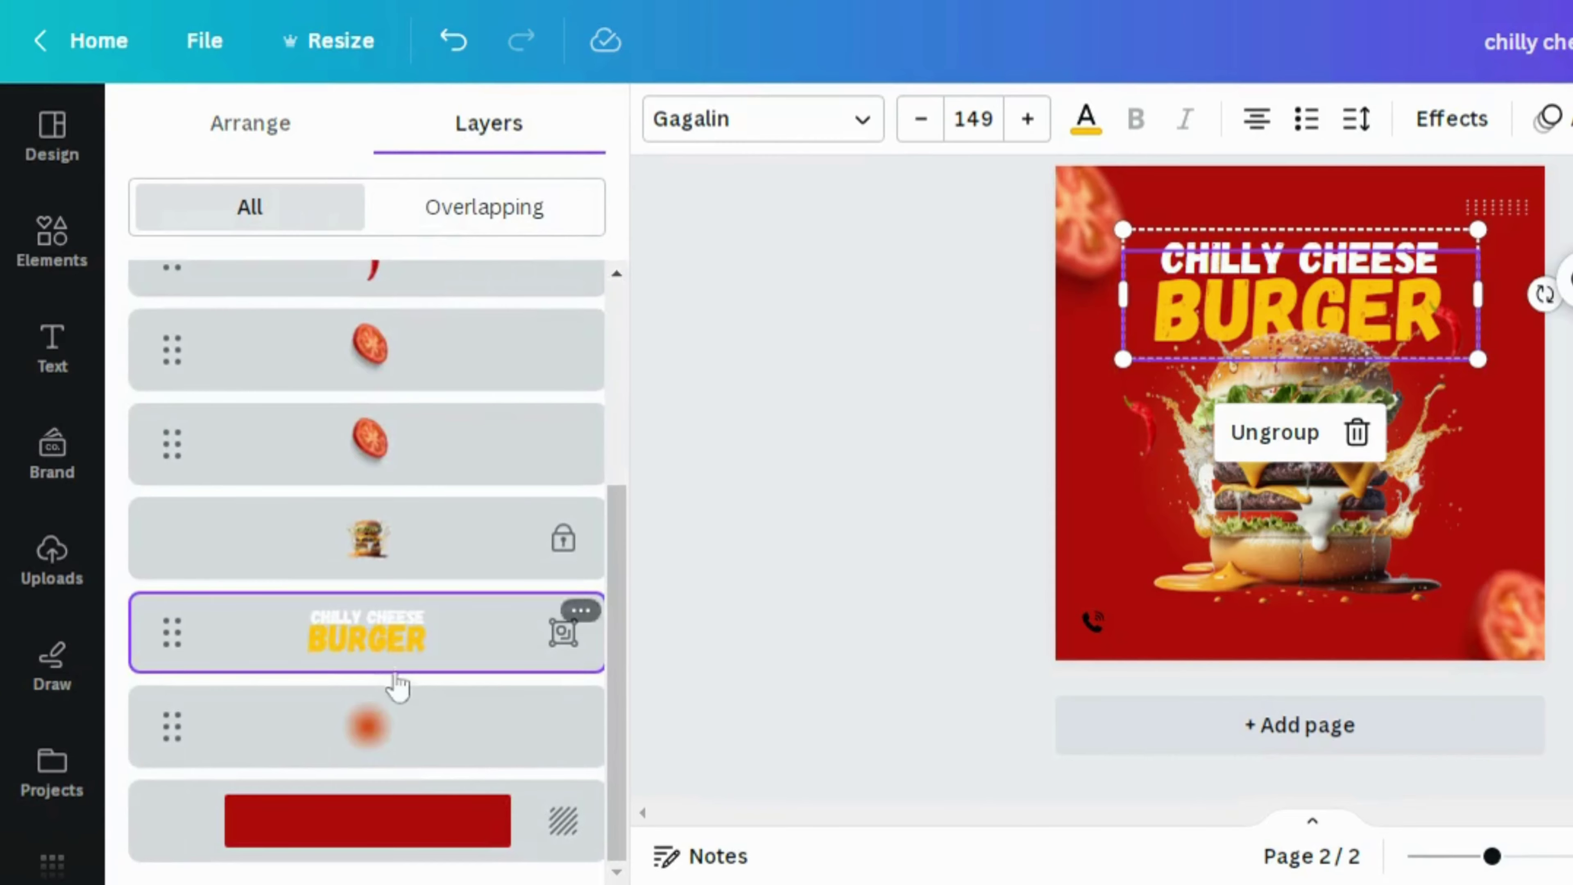
left_click(397, 733)
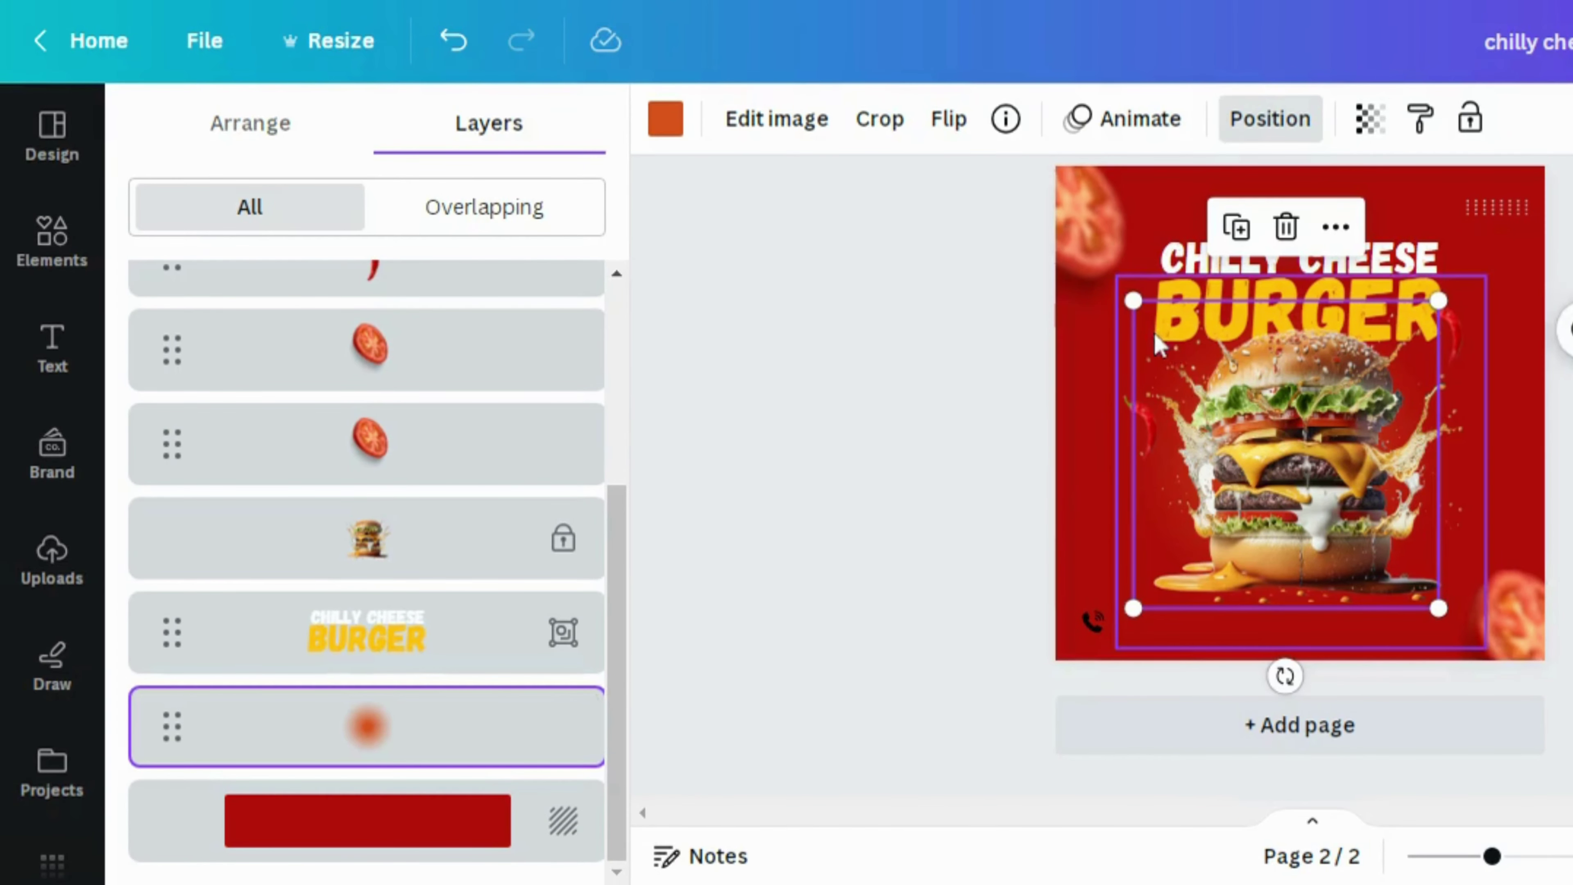
left_click_drag(1158, 341, 1174, 335)
left_click(1552, 505)
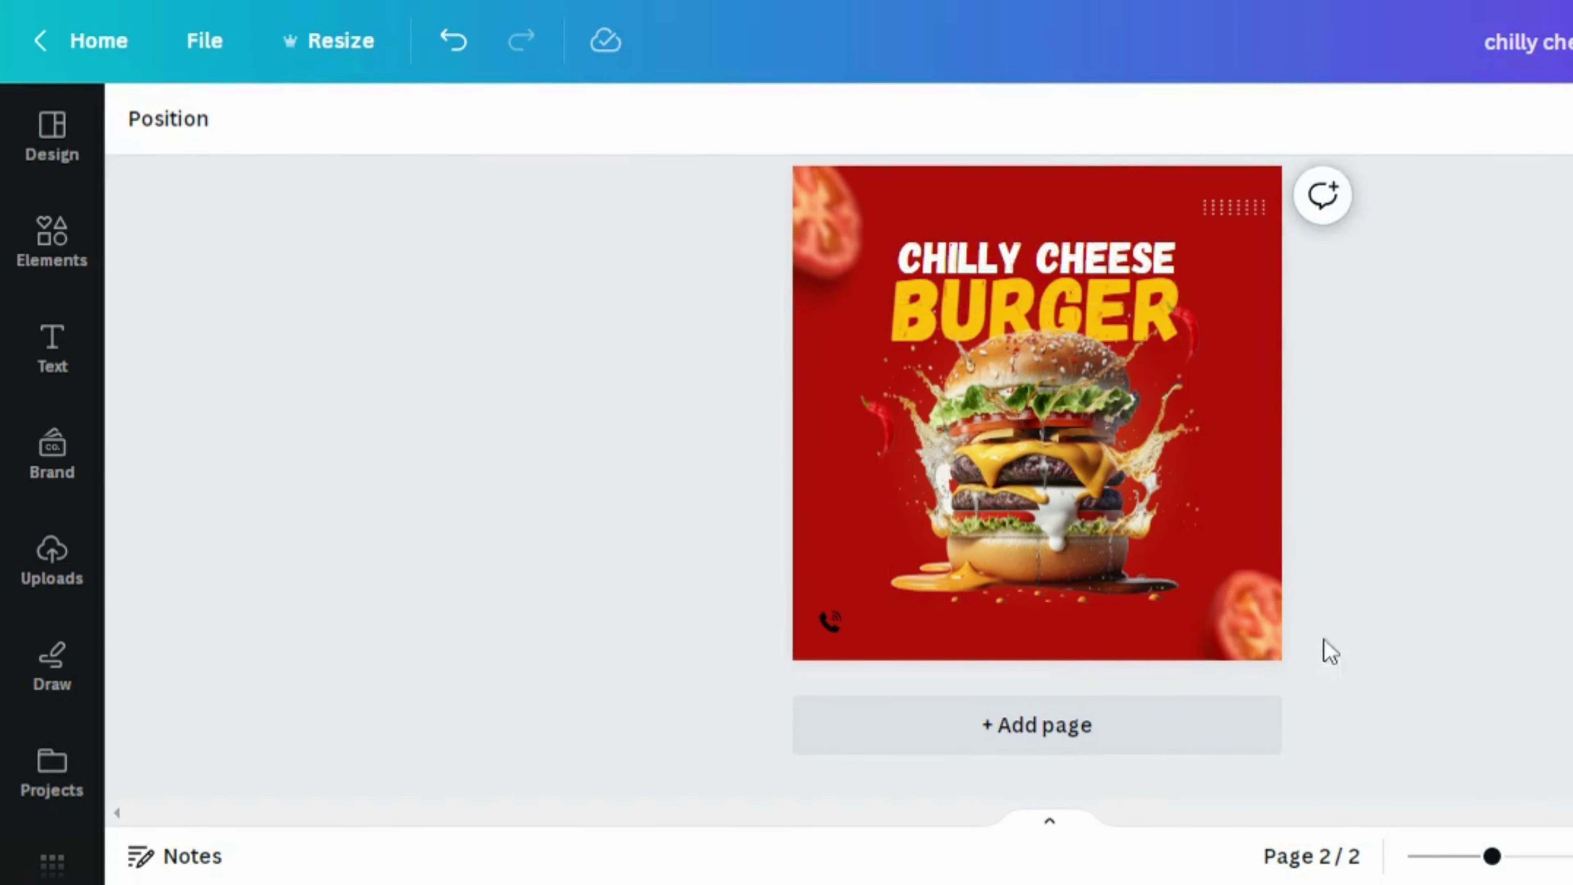
Make the phone icon yellow
left_click(830, 621)
left_click(141, 117)
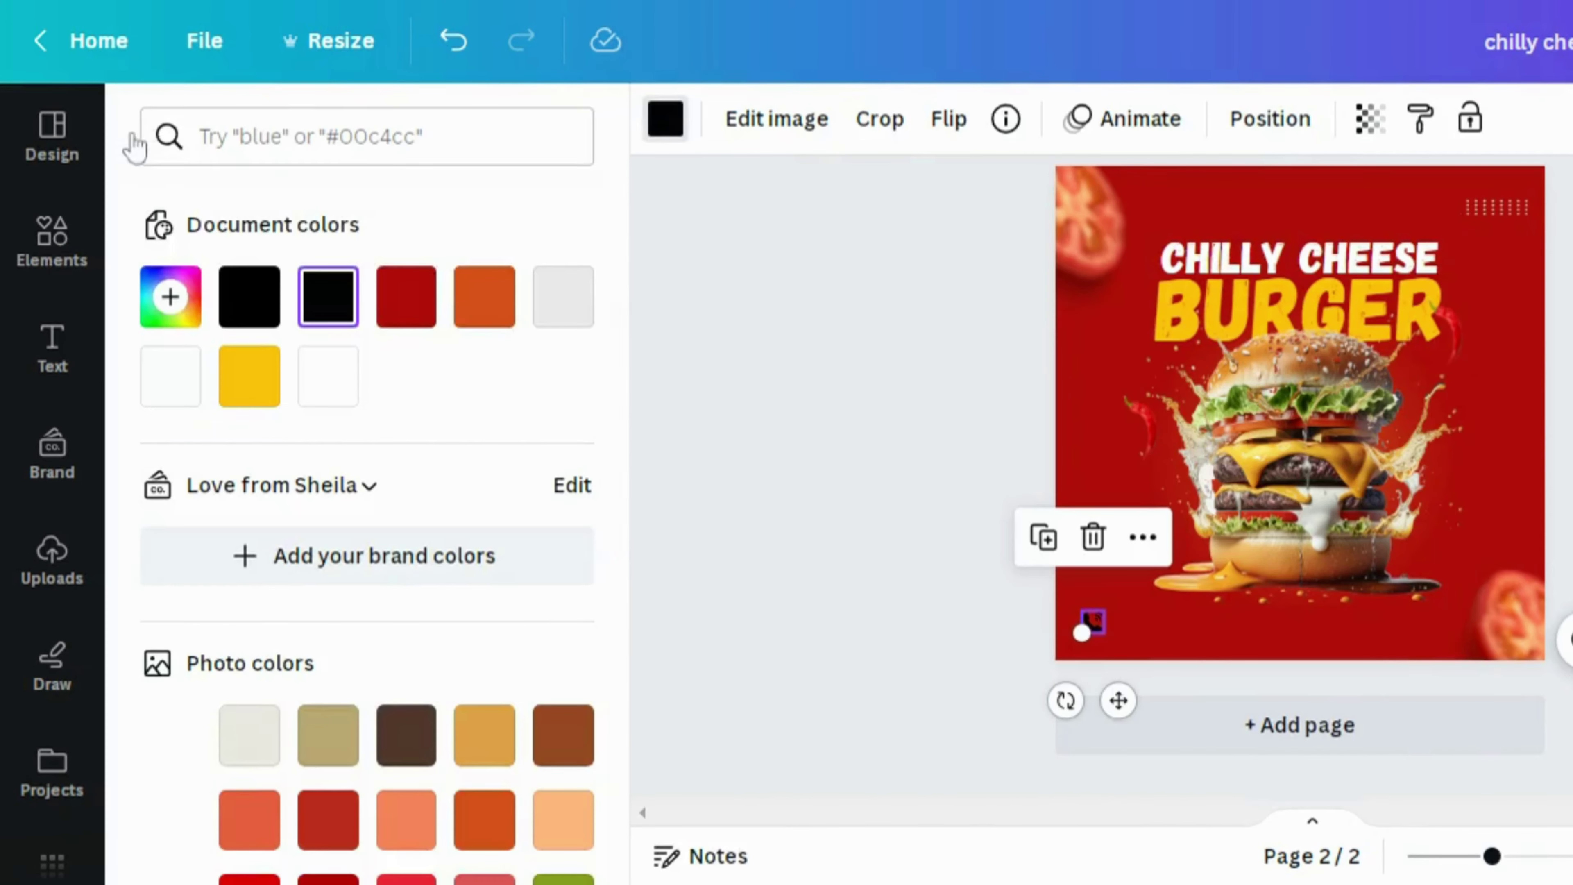
left_click(250, 376)
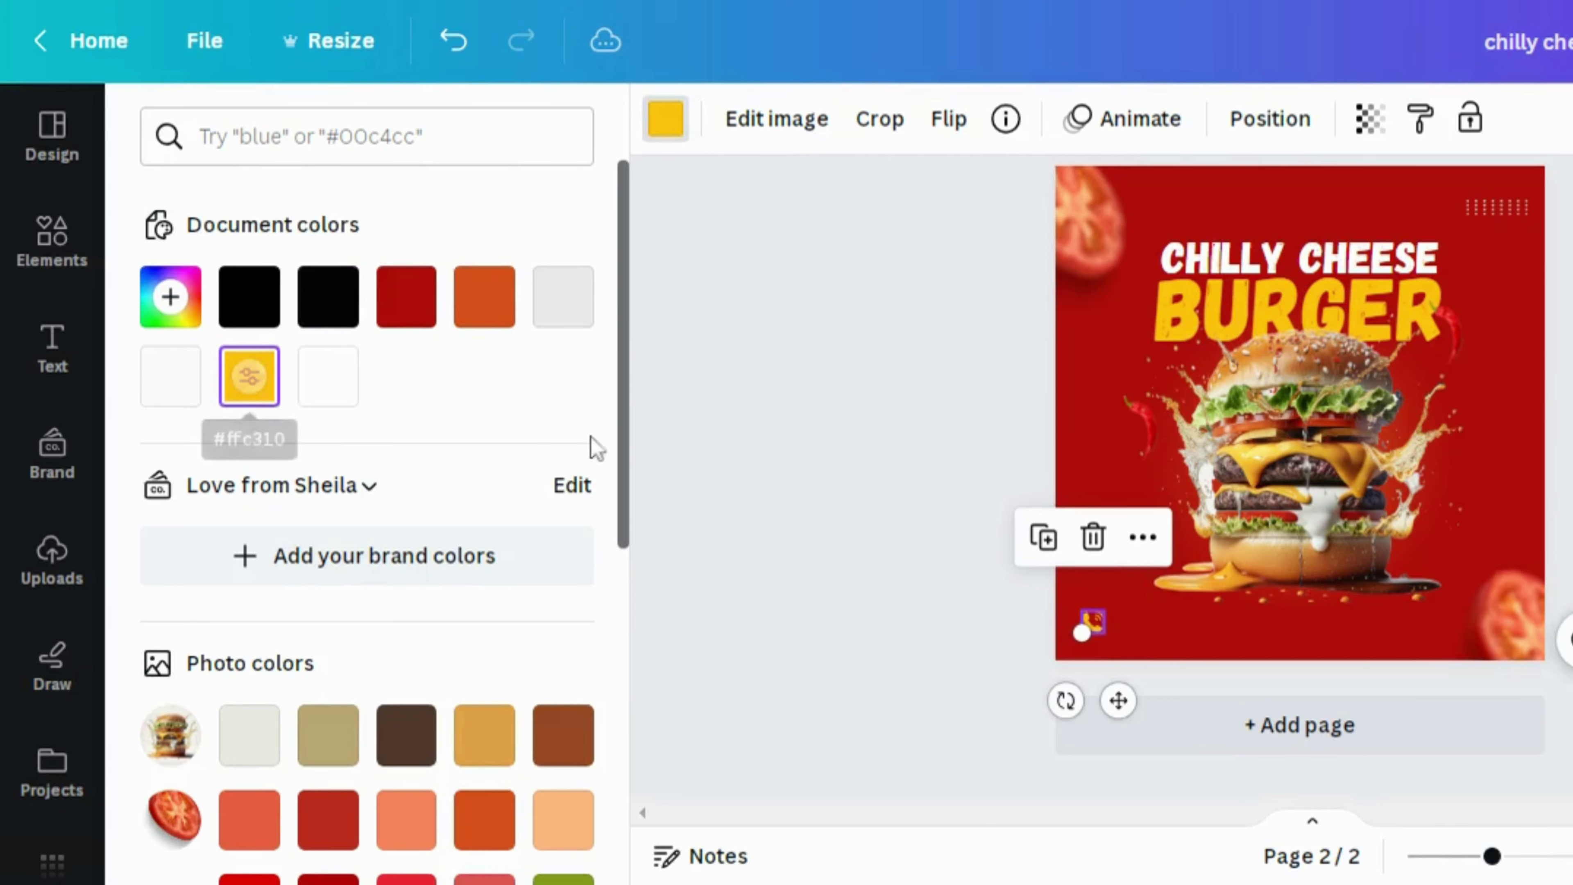
left_click(675, 459)
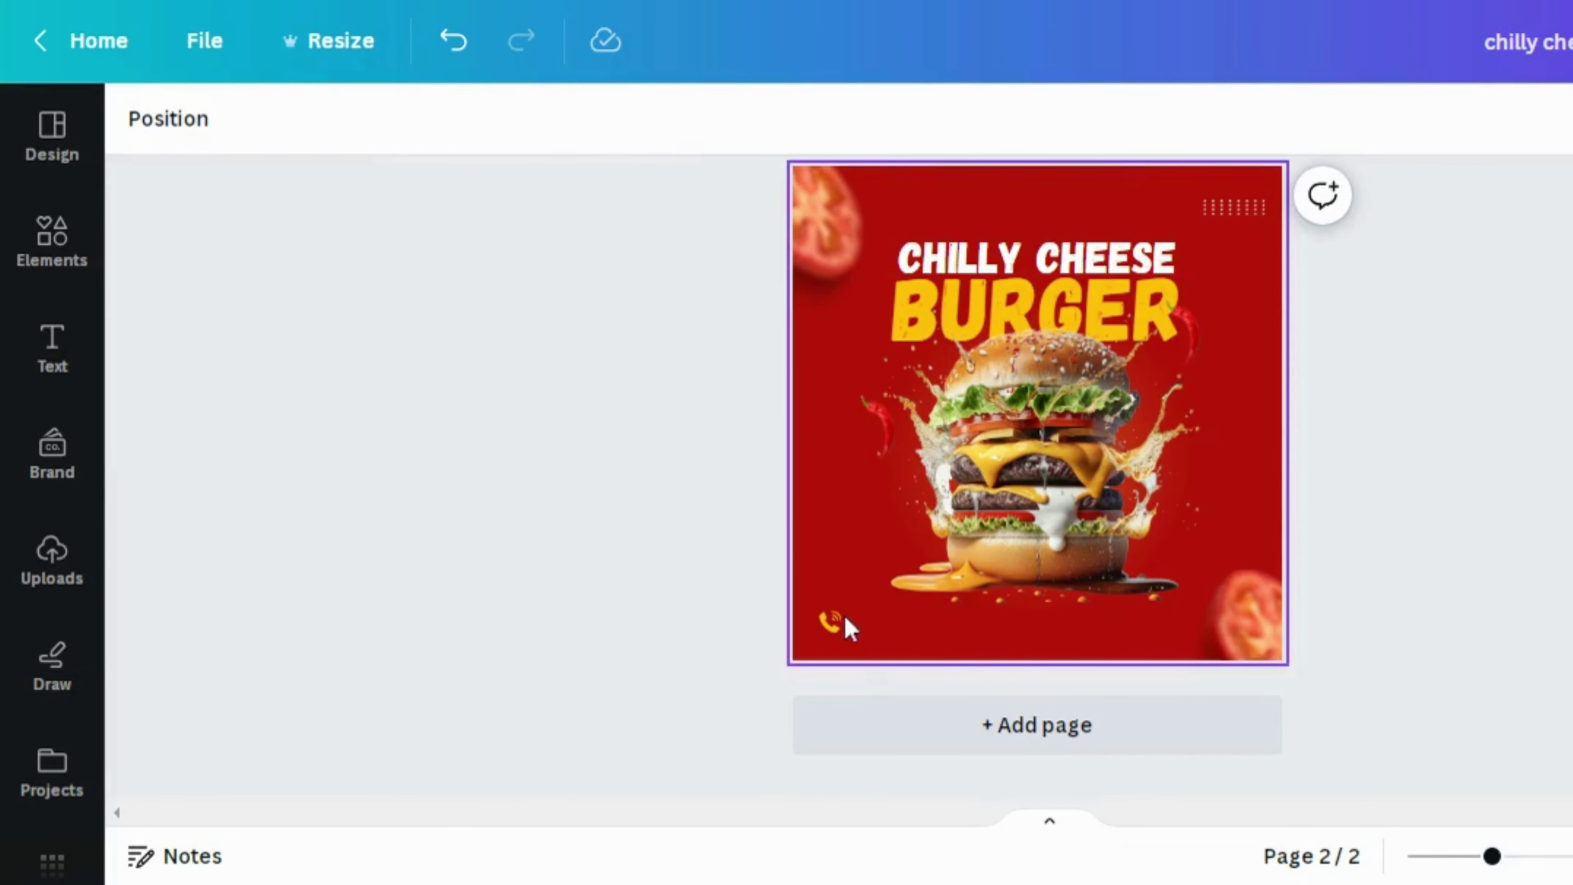
Add a new text box reading 'FOR DELIVERY'
left_click(884, 644)
key("t")
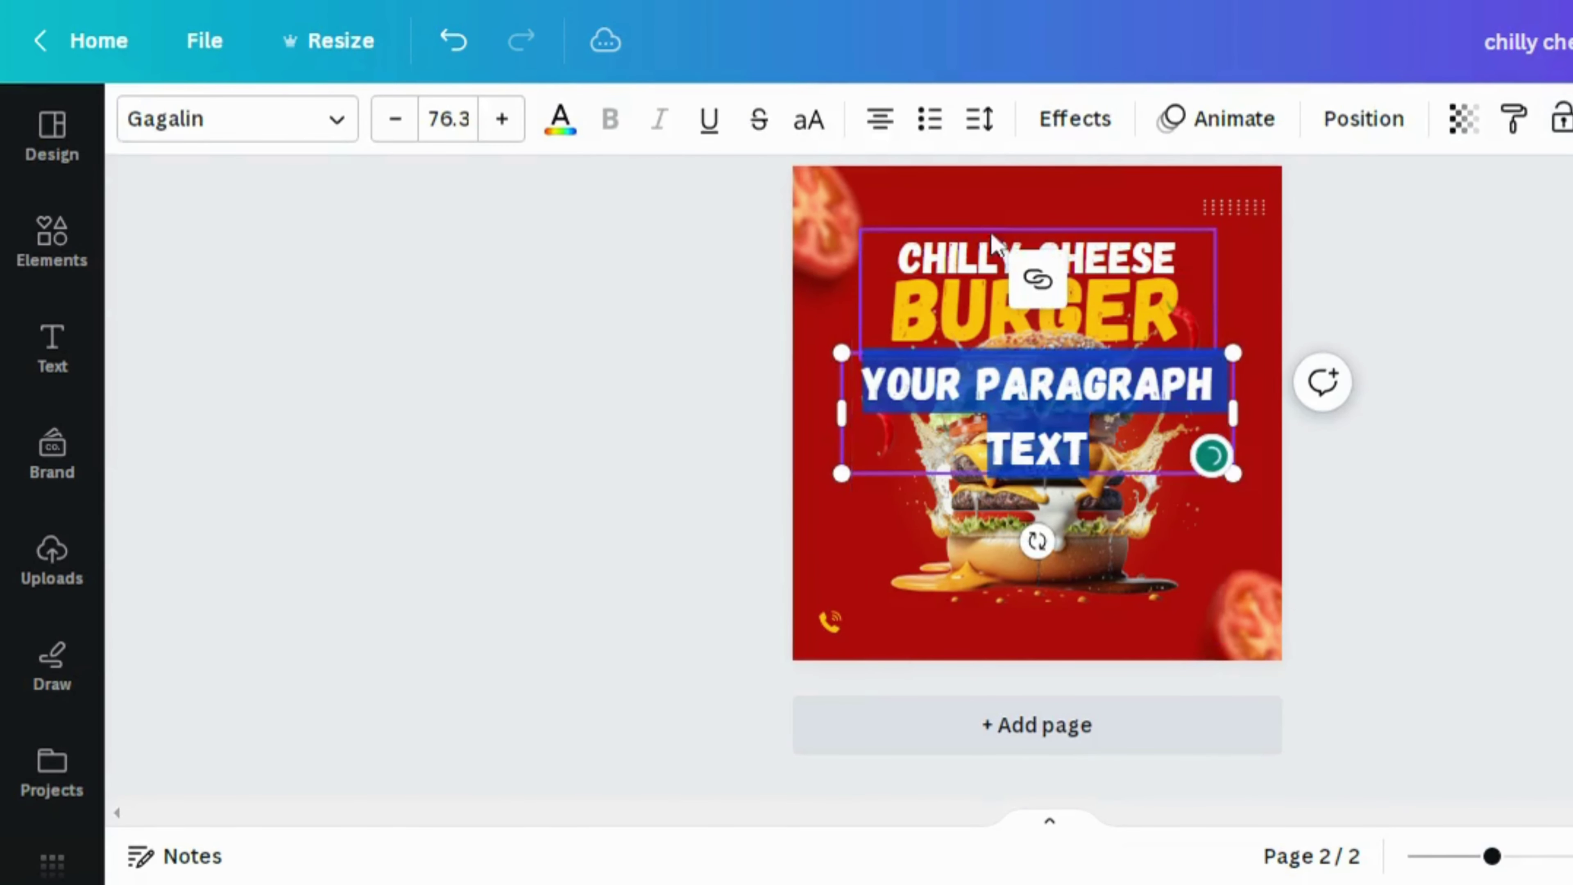
key("BackSpace")
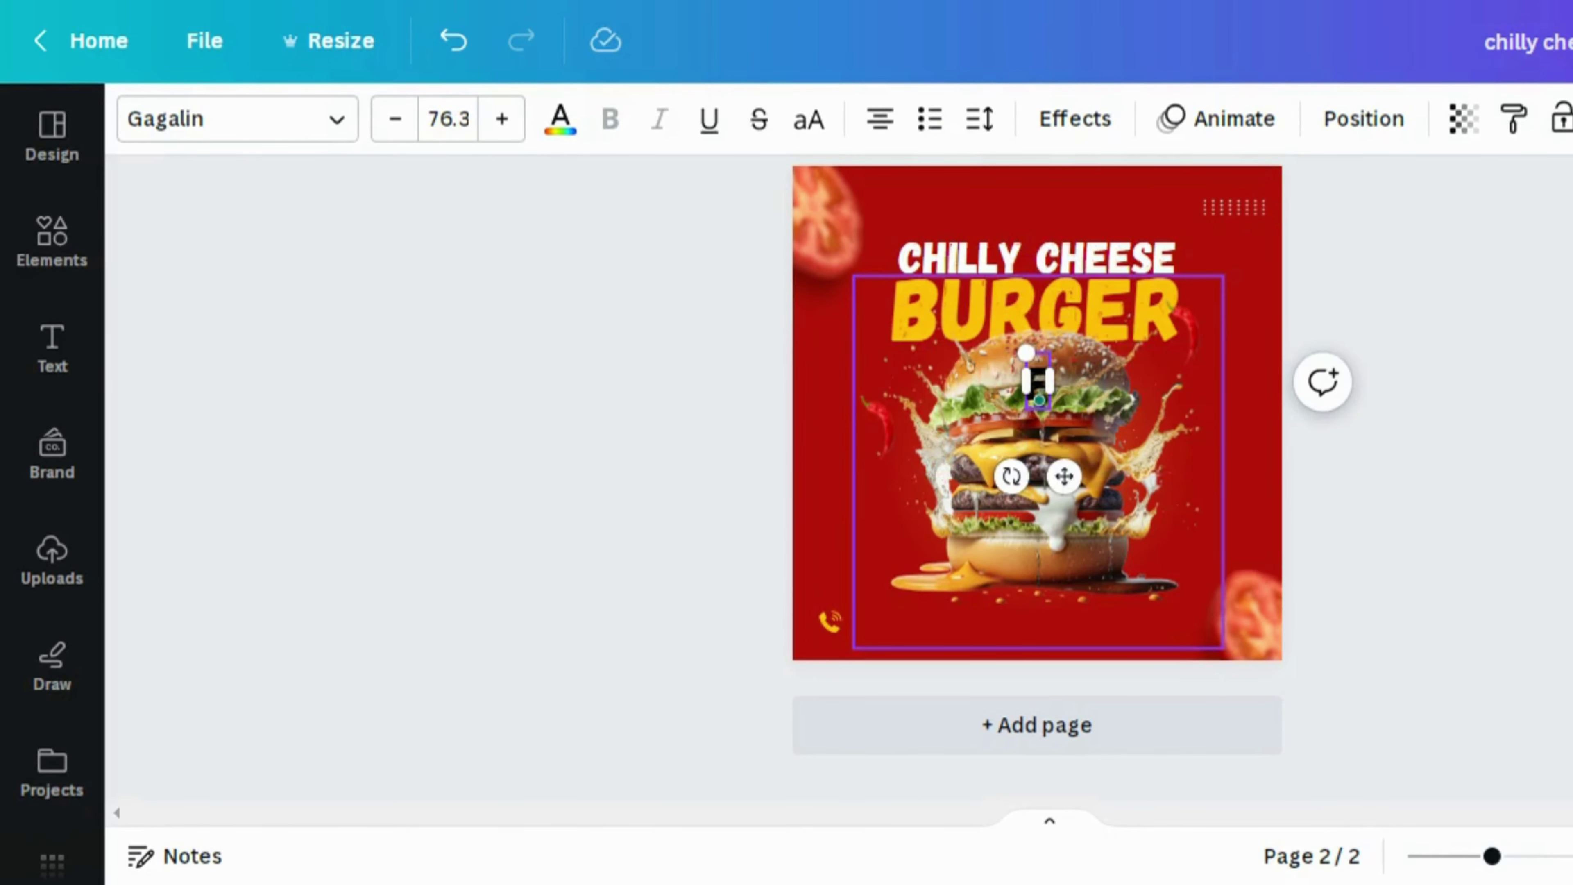
type("FOR DE")
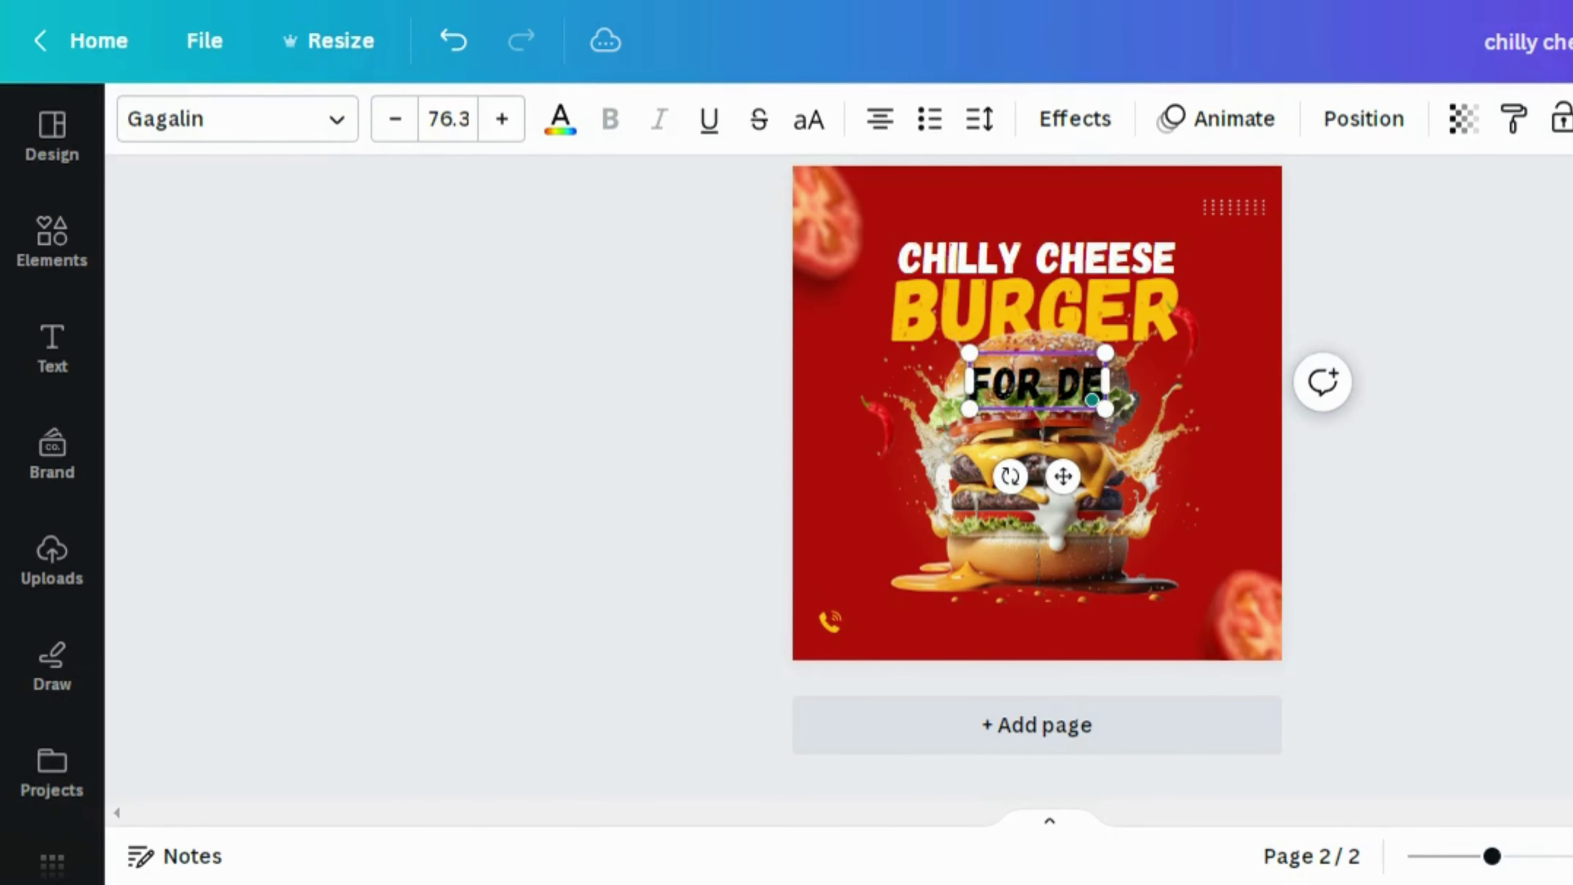
type("LIVERY")
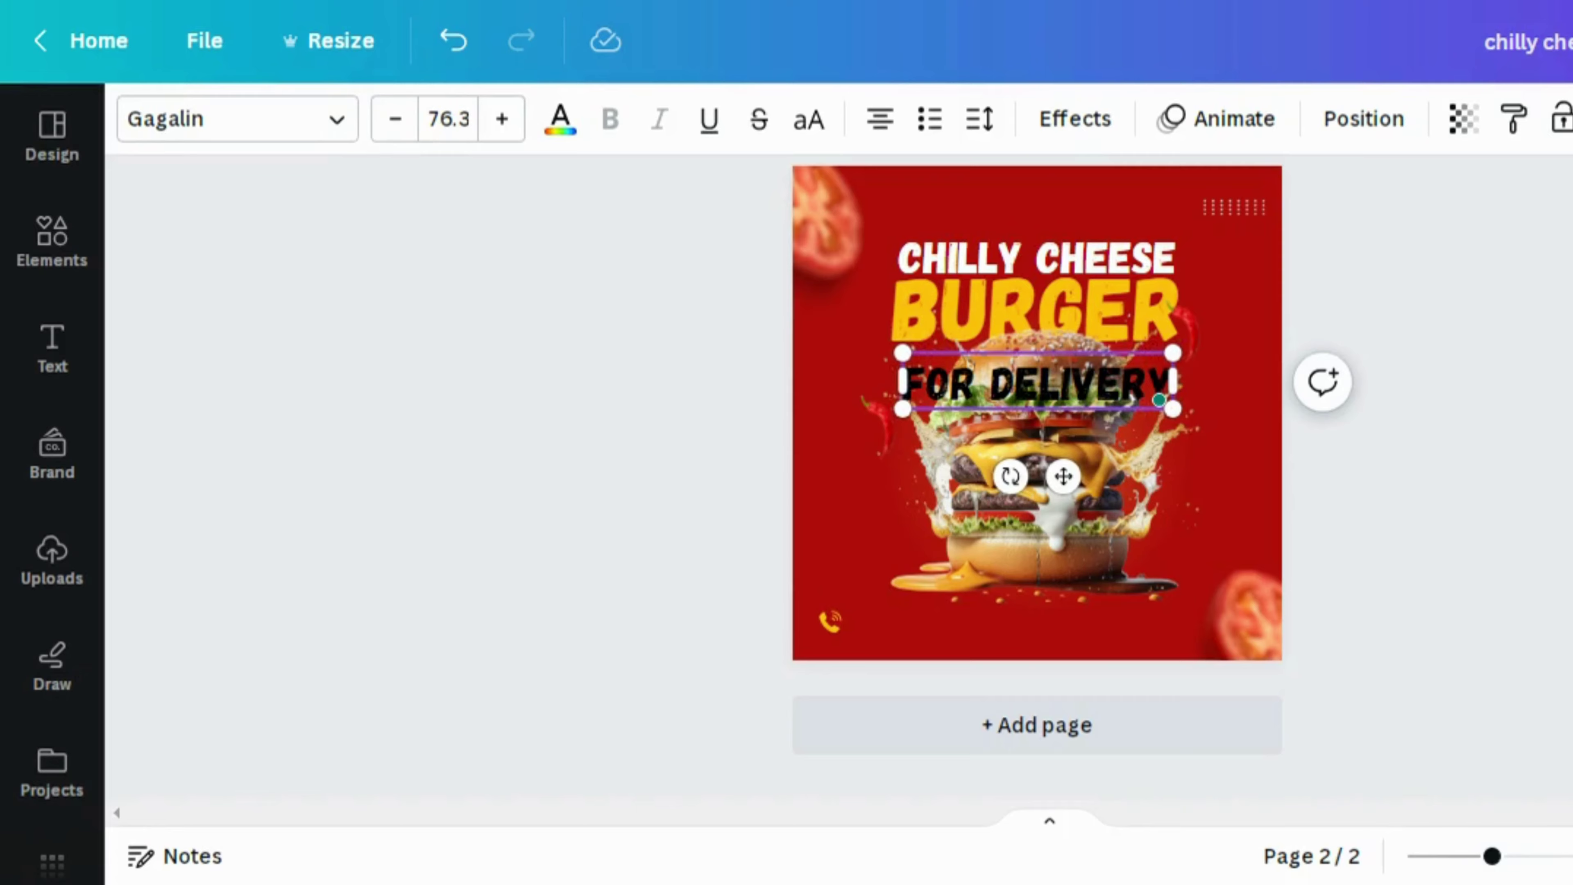
Make FOR DELIVERY white, shrink it to size 47.1 and left-align it
left_click(561, 121)
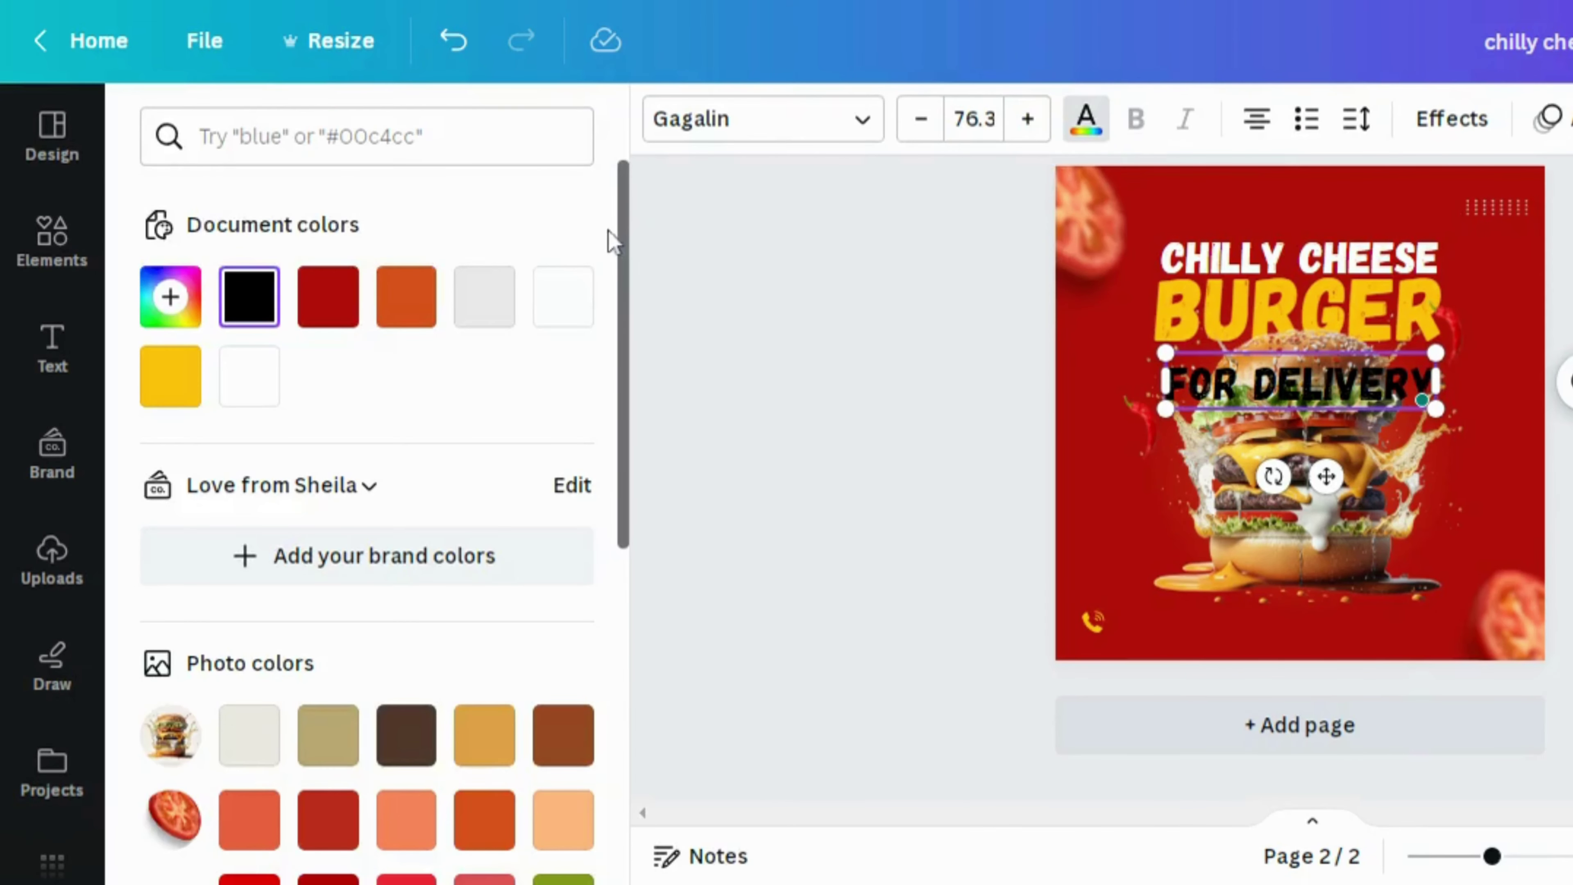
left_click(554, 317)
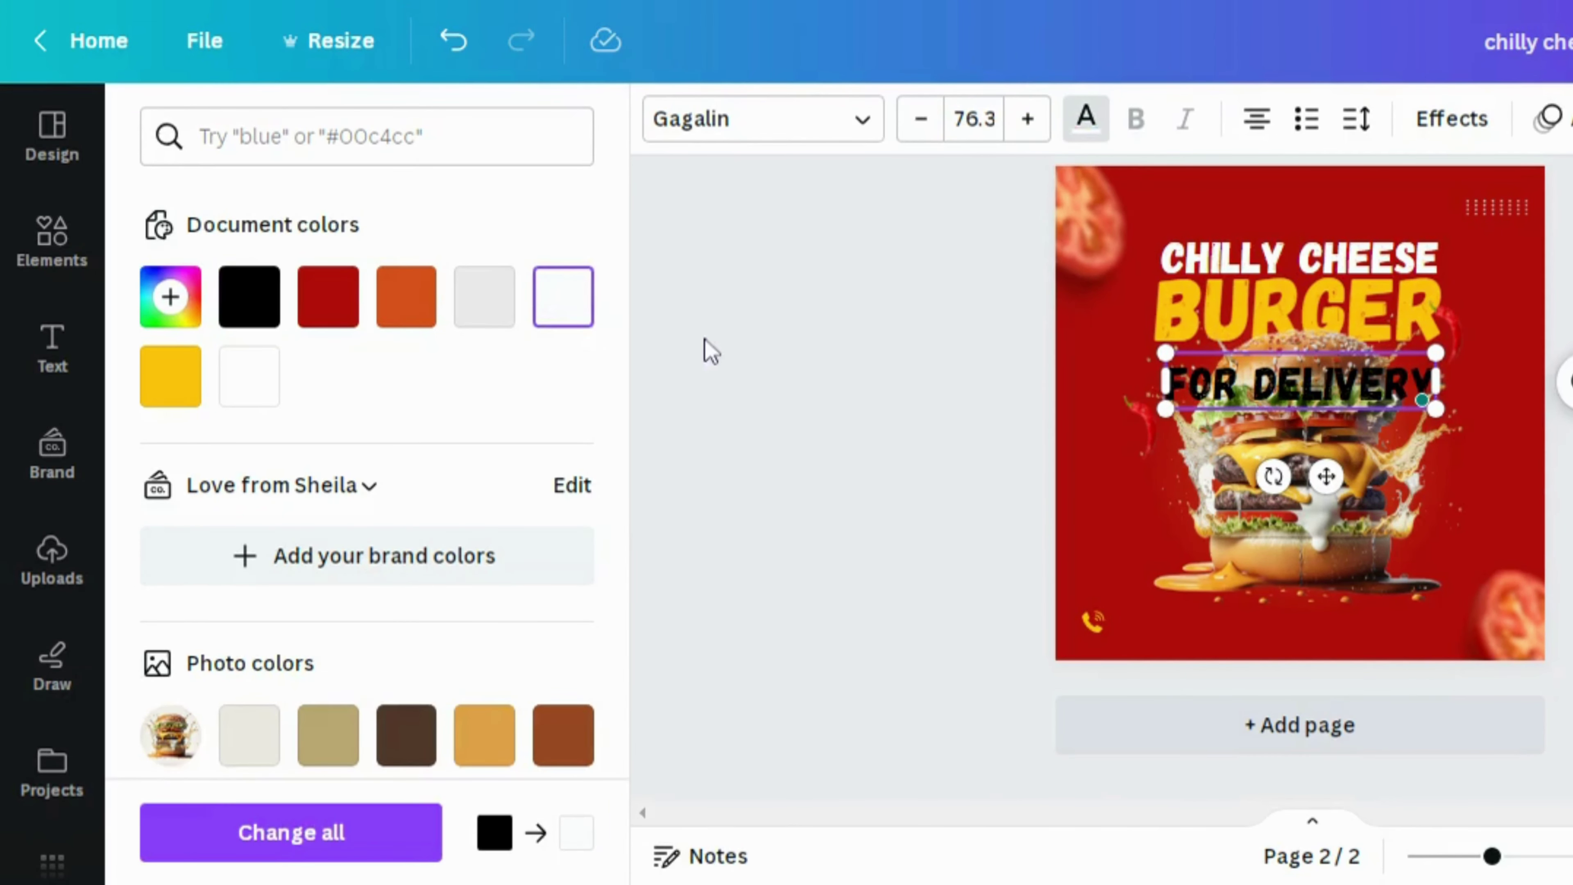
left_click(712, 351)
left_click(929, 380)
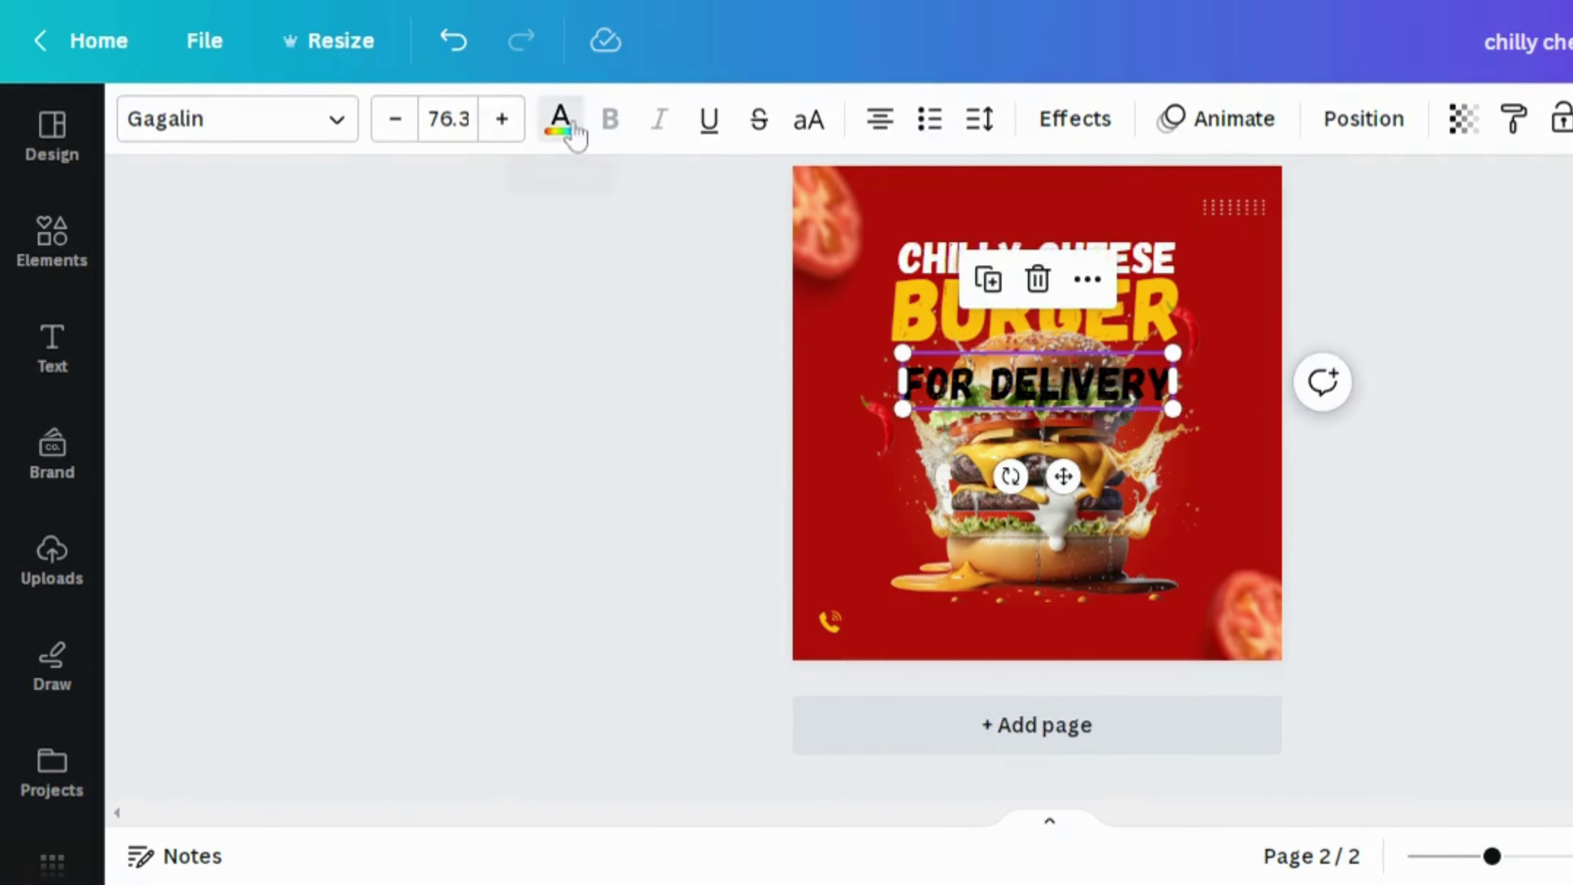
left_click(560, 121)
left_click(564, 313)
left_click(864, 383)
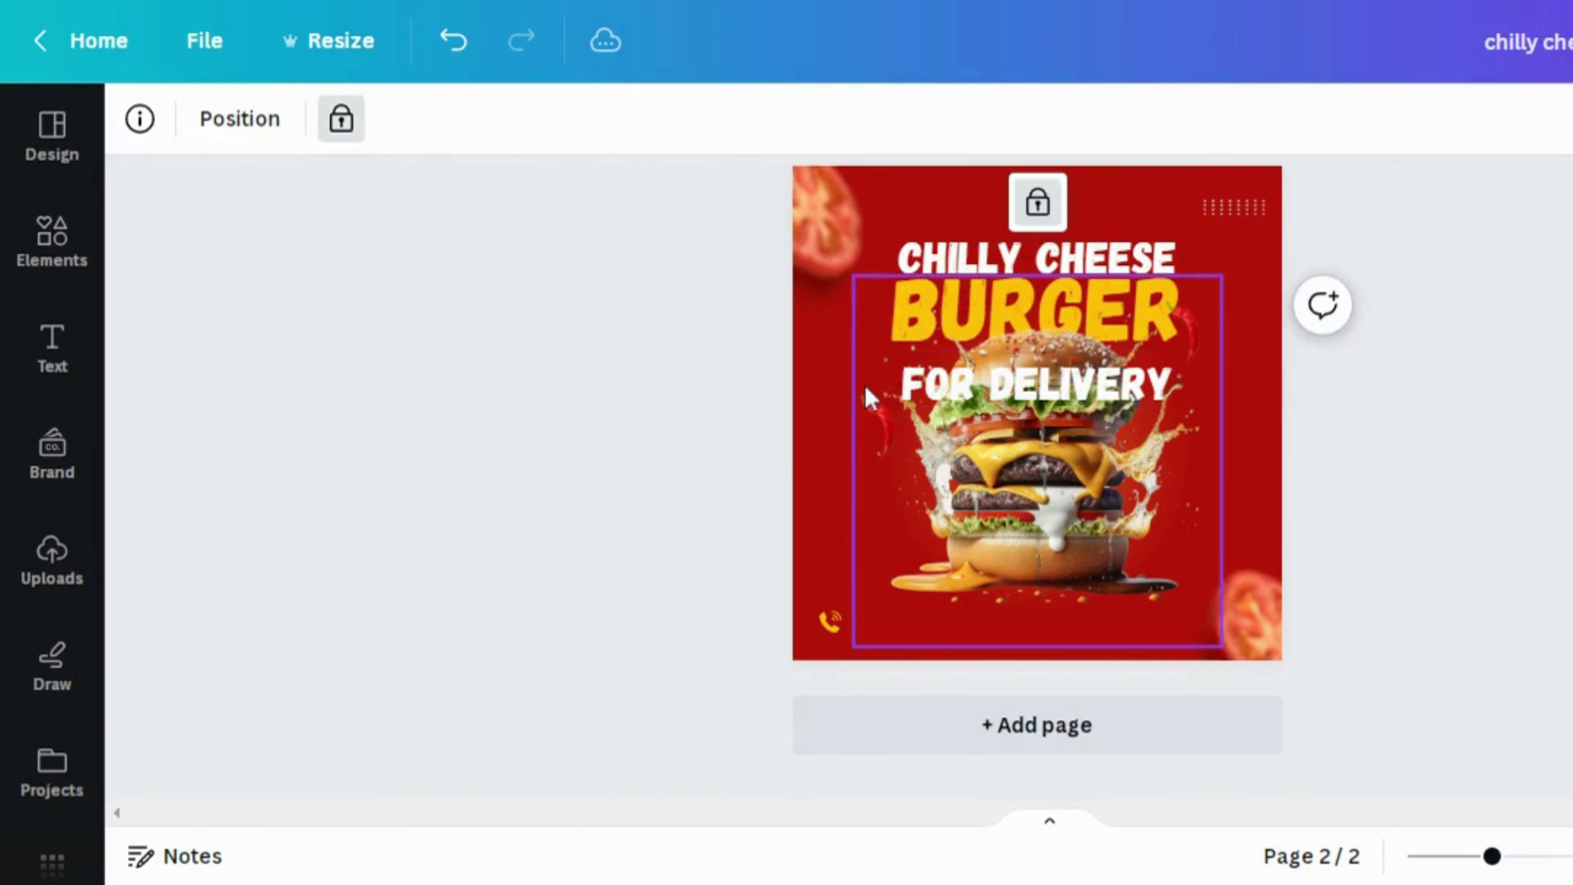
left_click(908, 366)
left_click_drag(903, 355, 1006, 374)
left_click(881, 127)
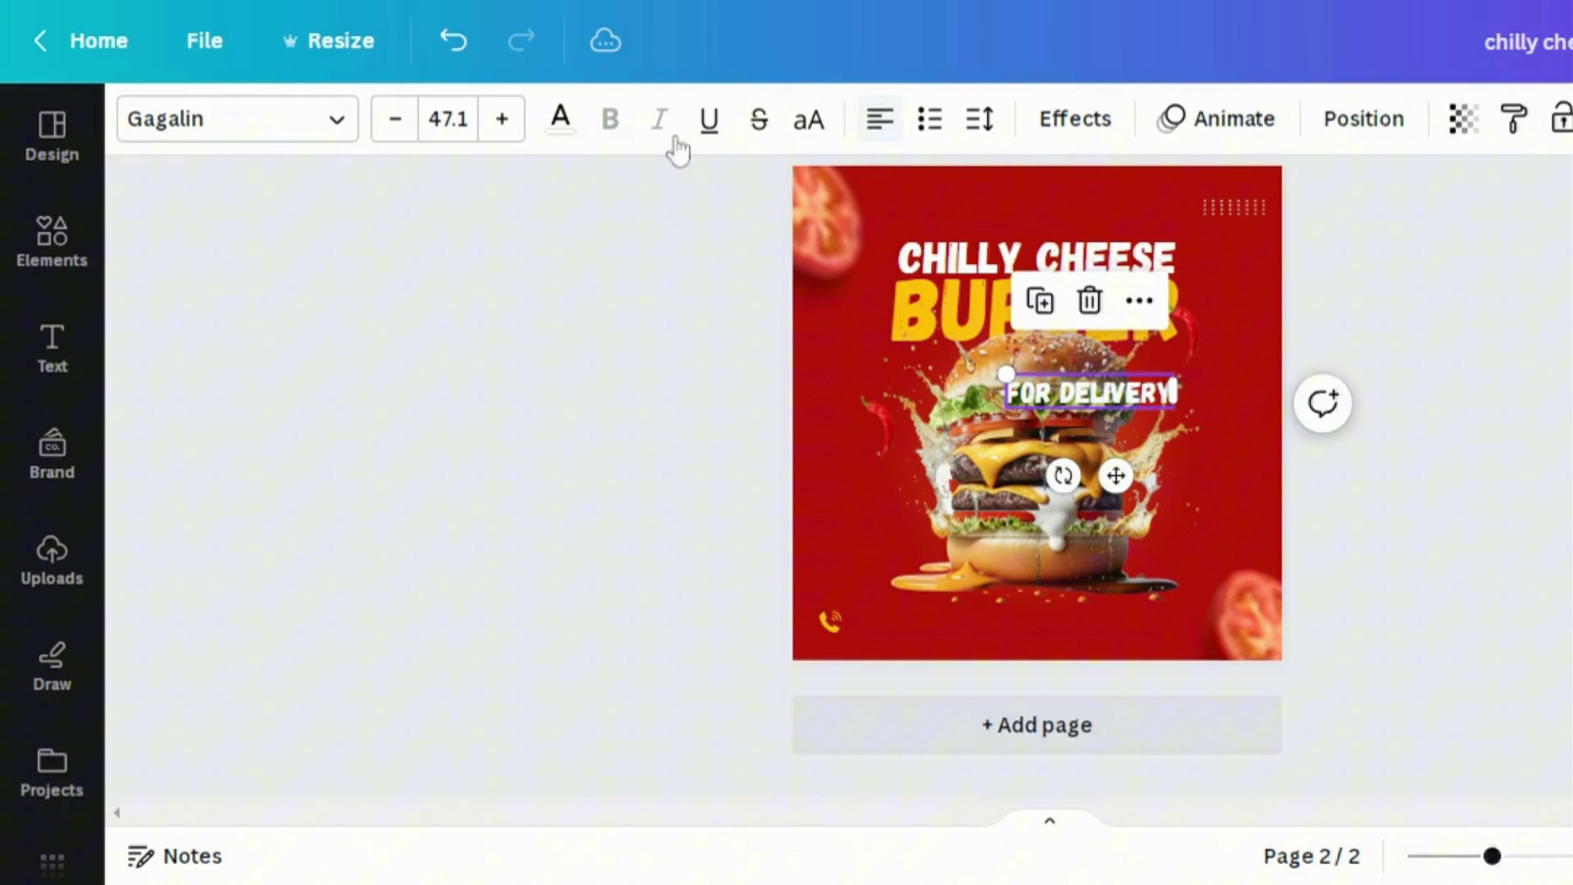
Set FOR DELIVERY to bold, uppercase Montserrat Classic
left_click(341, 127)
left_click(370, 427)
left_click(653, 394)
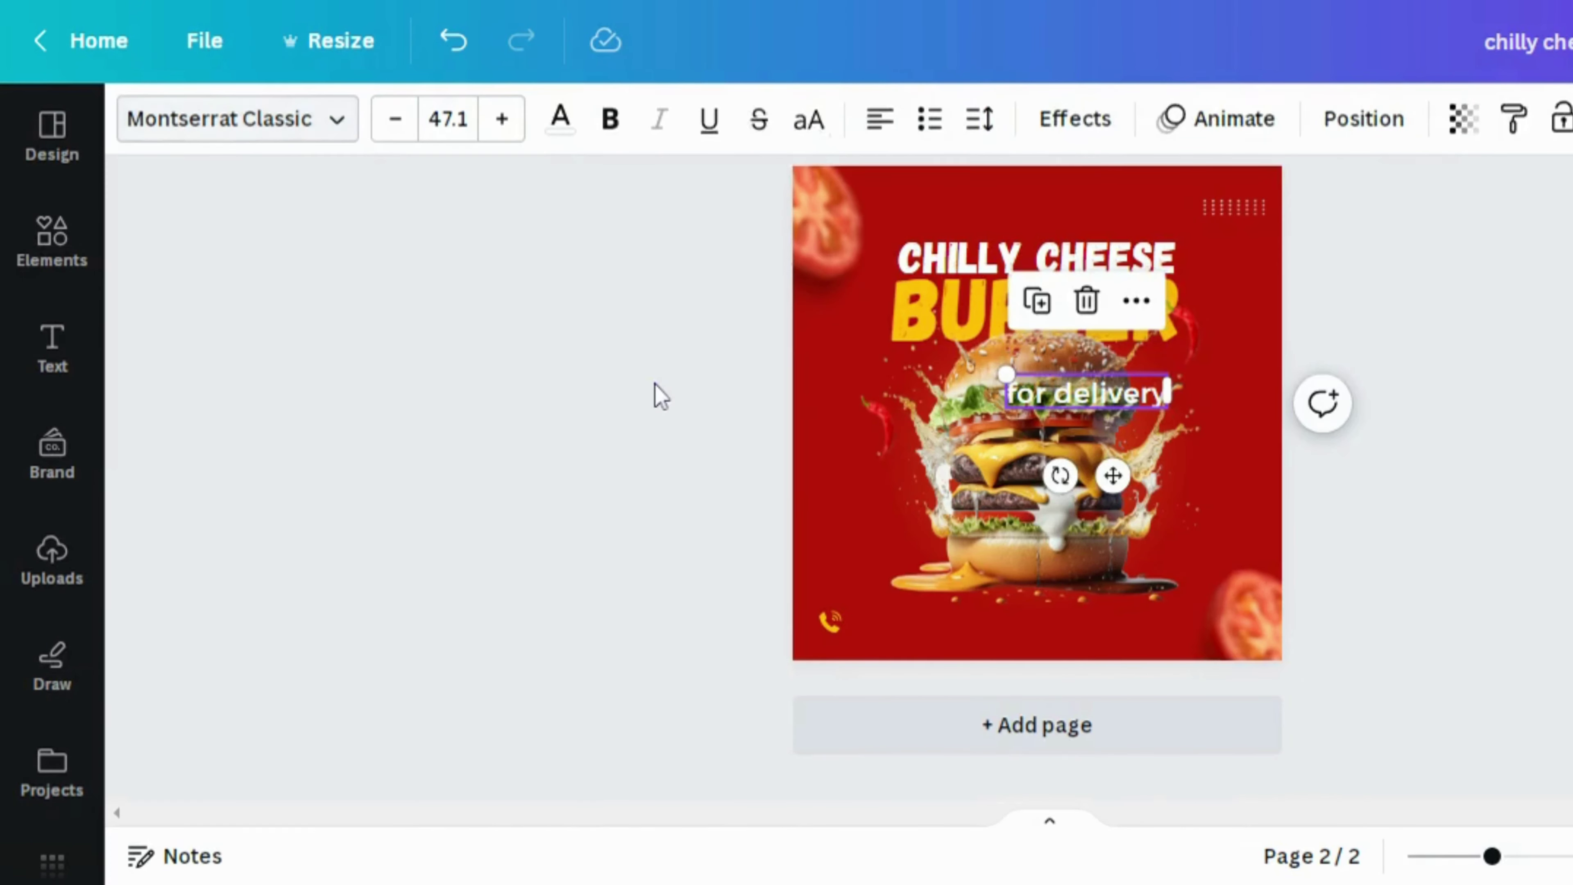
left_click(632, 295)
left_click(1061, 397)
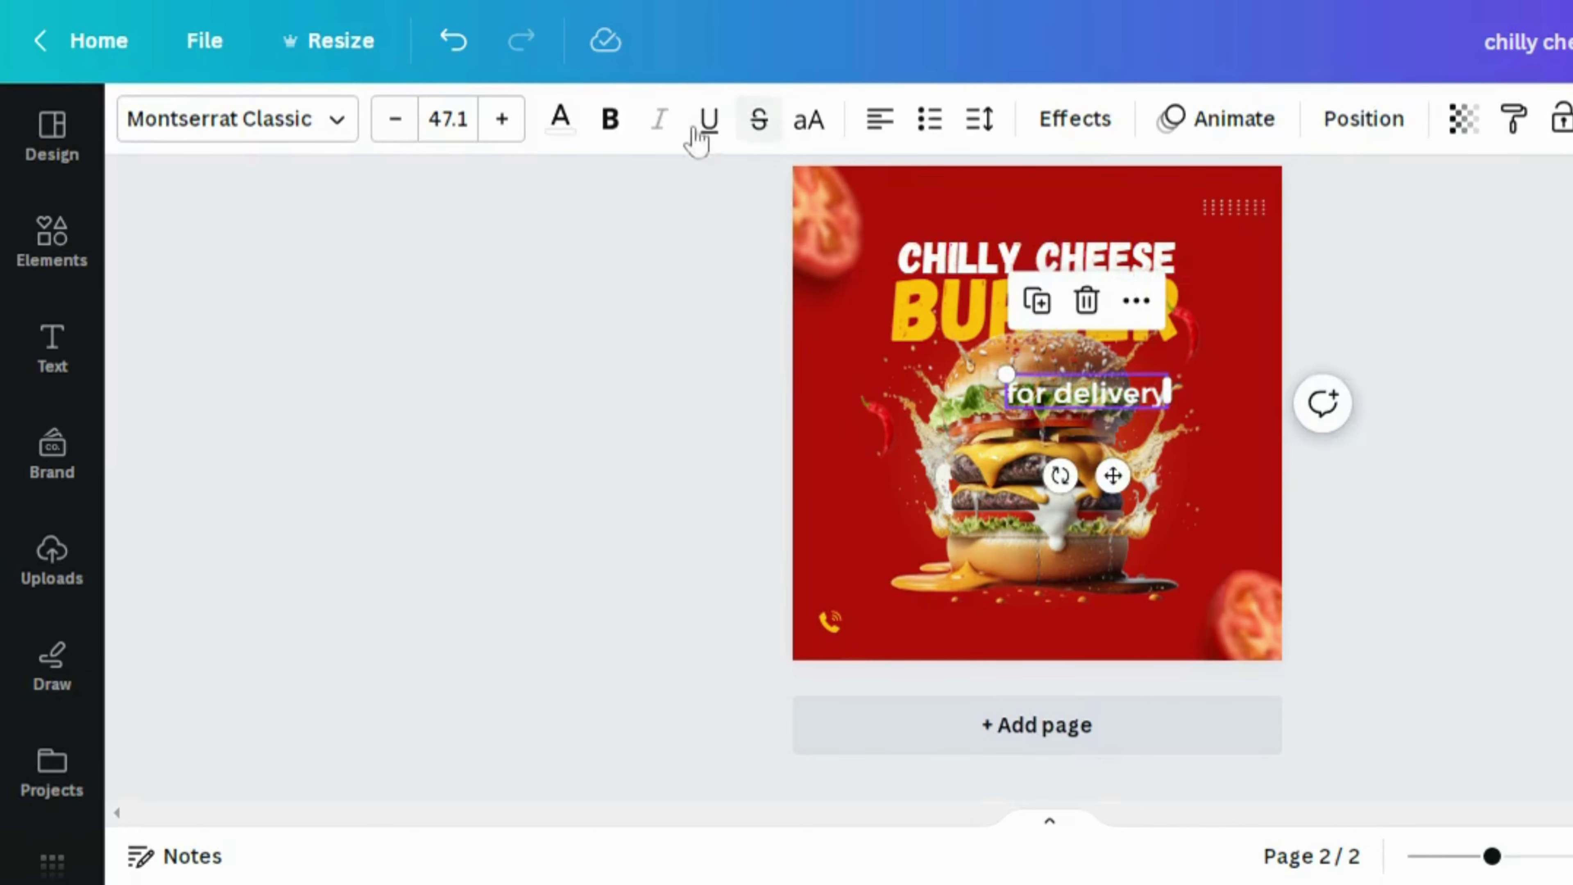
left_click(610, 119)
left_click(809, 118)
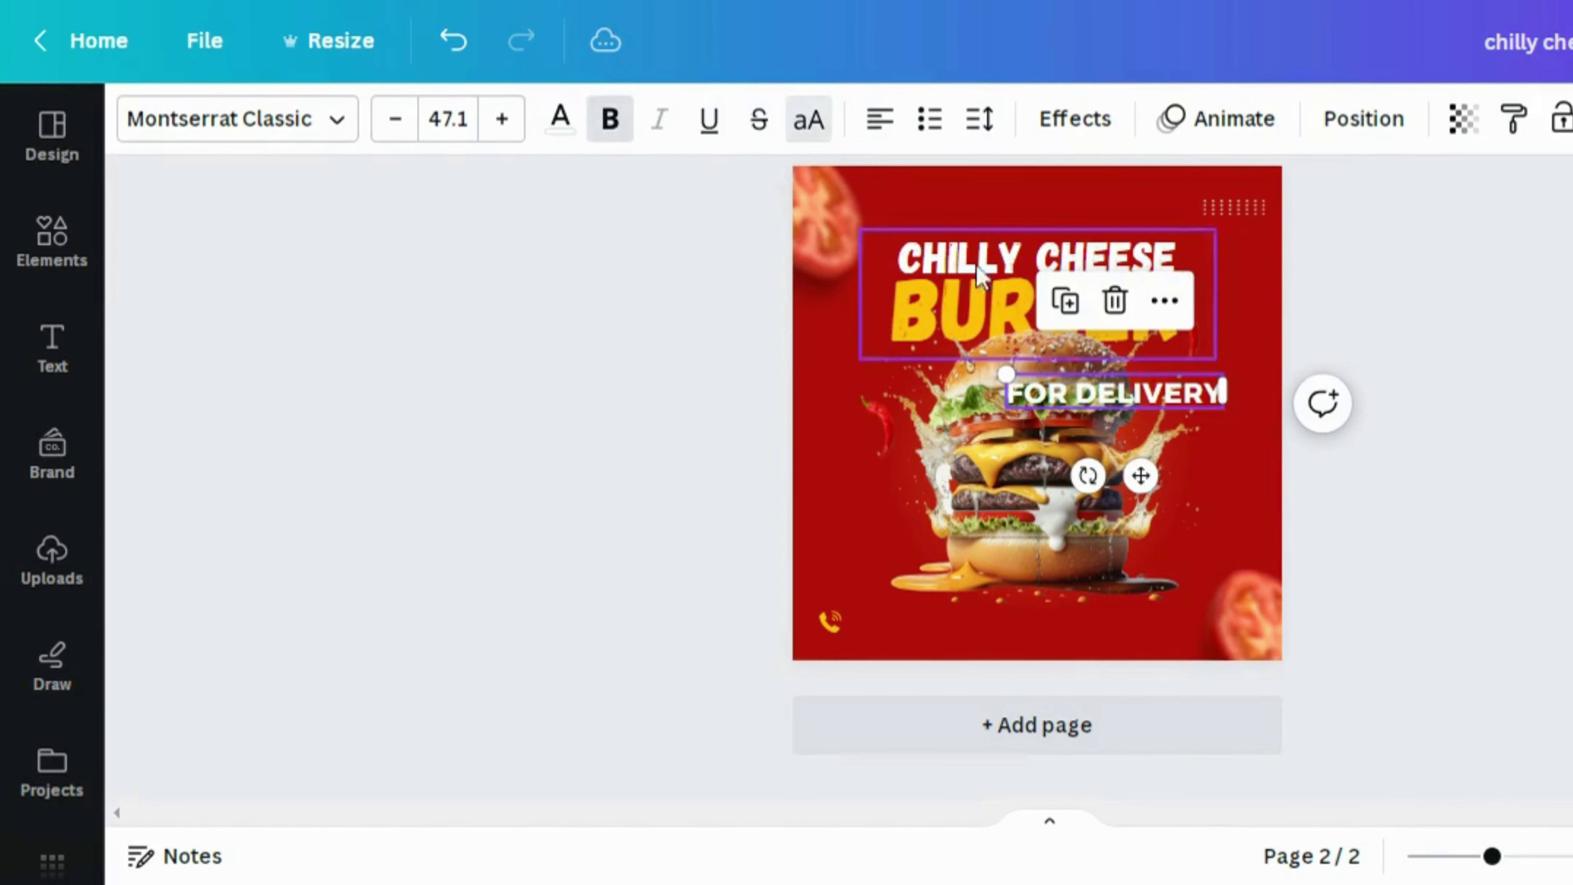
Shrink FOR DELIVERY to size 25.2 and move it beside the phone icon at bottom-left
left_click_drag(1234, 382, 1143, 396)
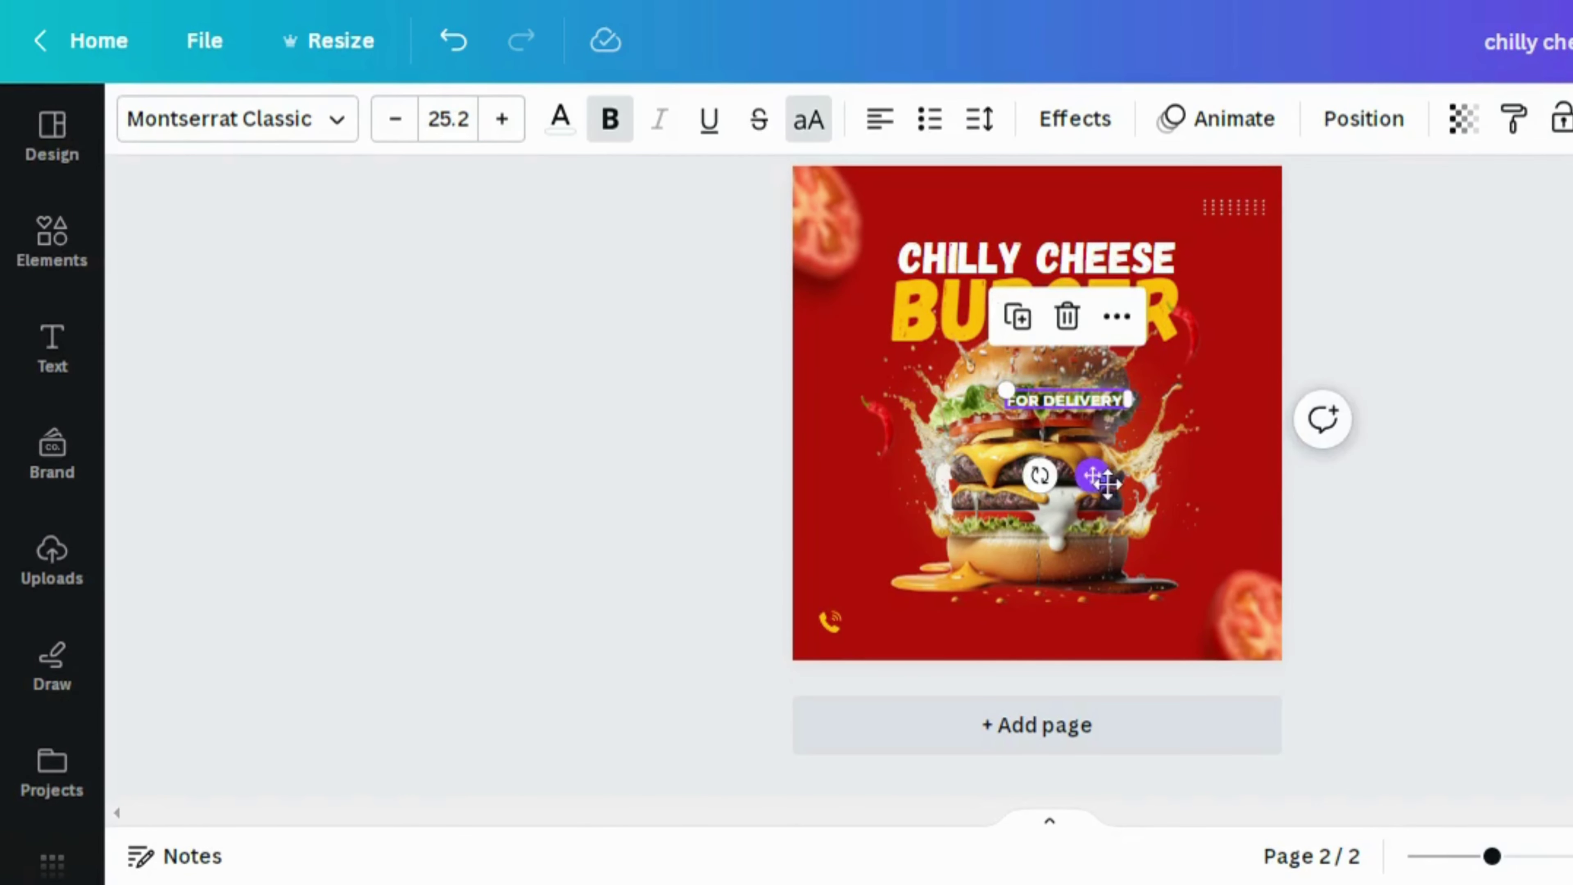
left_click_drag(1092, 473, 936, 693)
left_click(1355, 799)
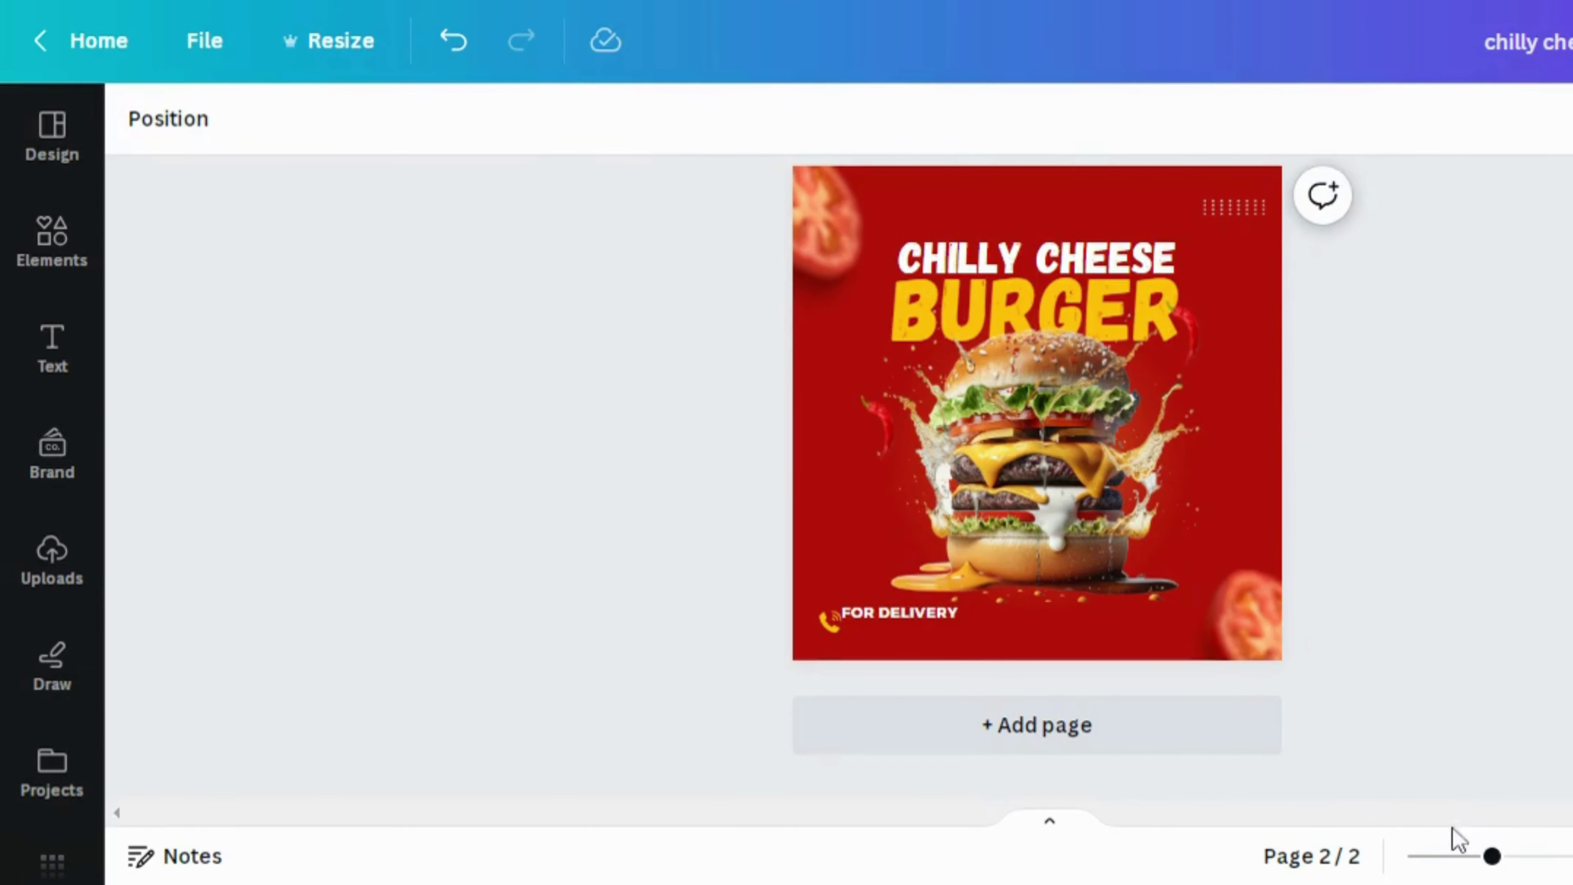
left_click_drag(1490, 856, 1531, 855)
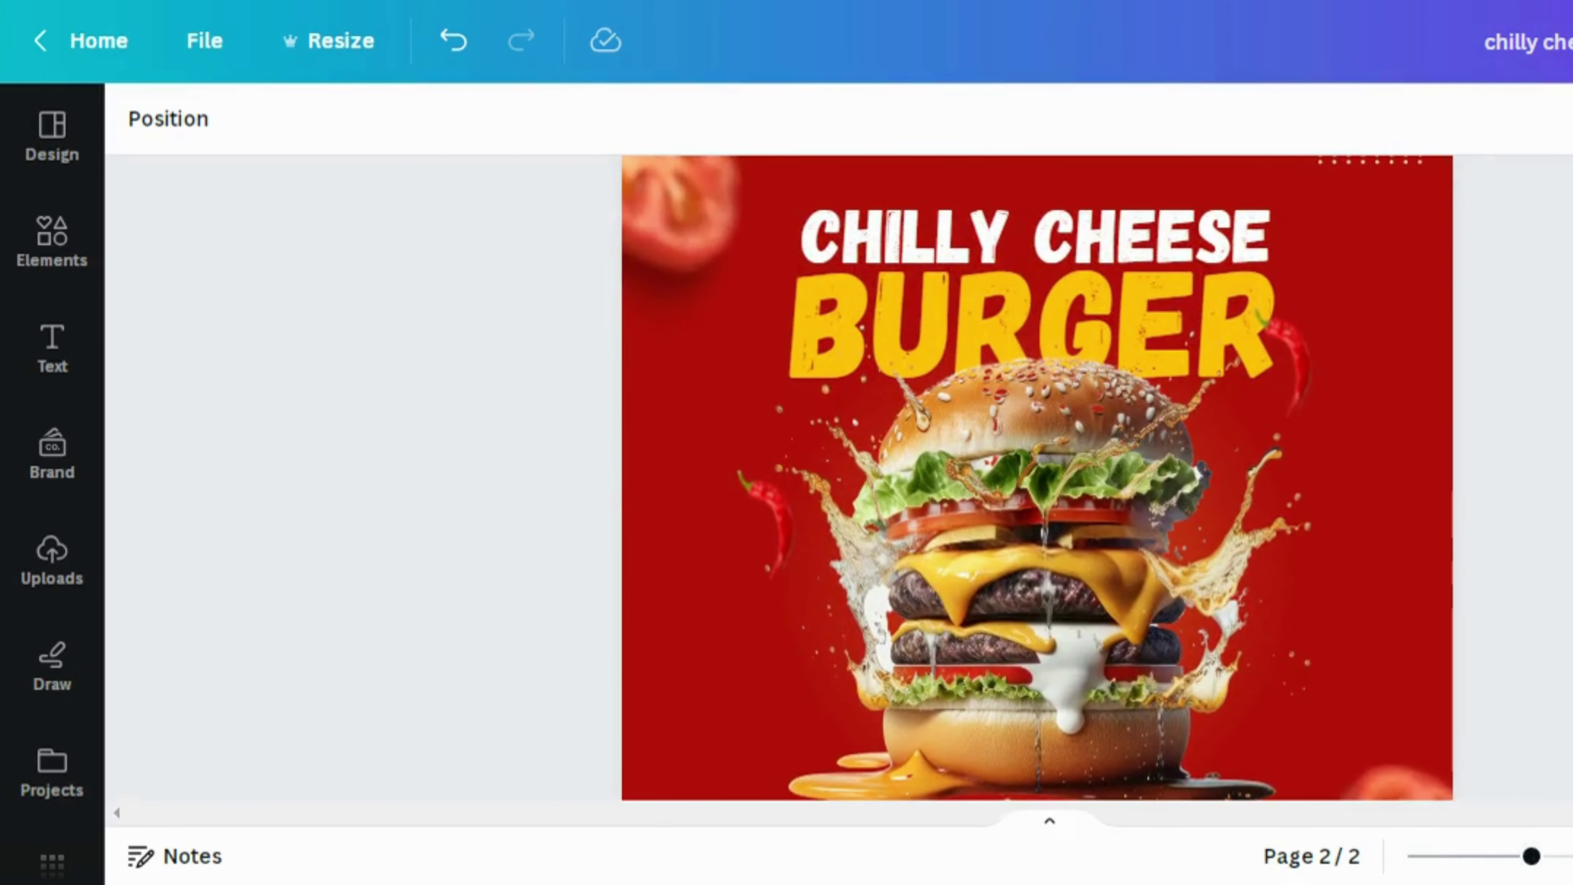
scroll(1037, 477, "down", 5)
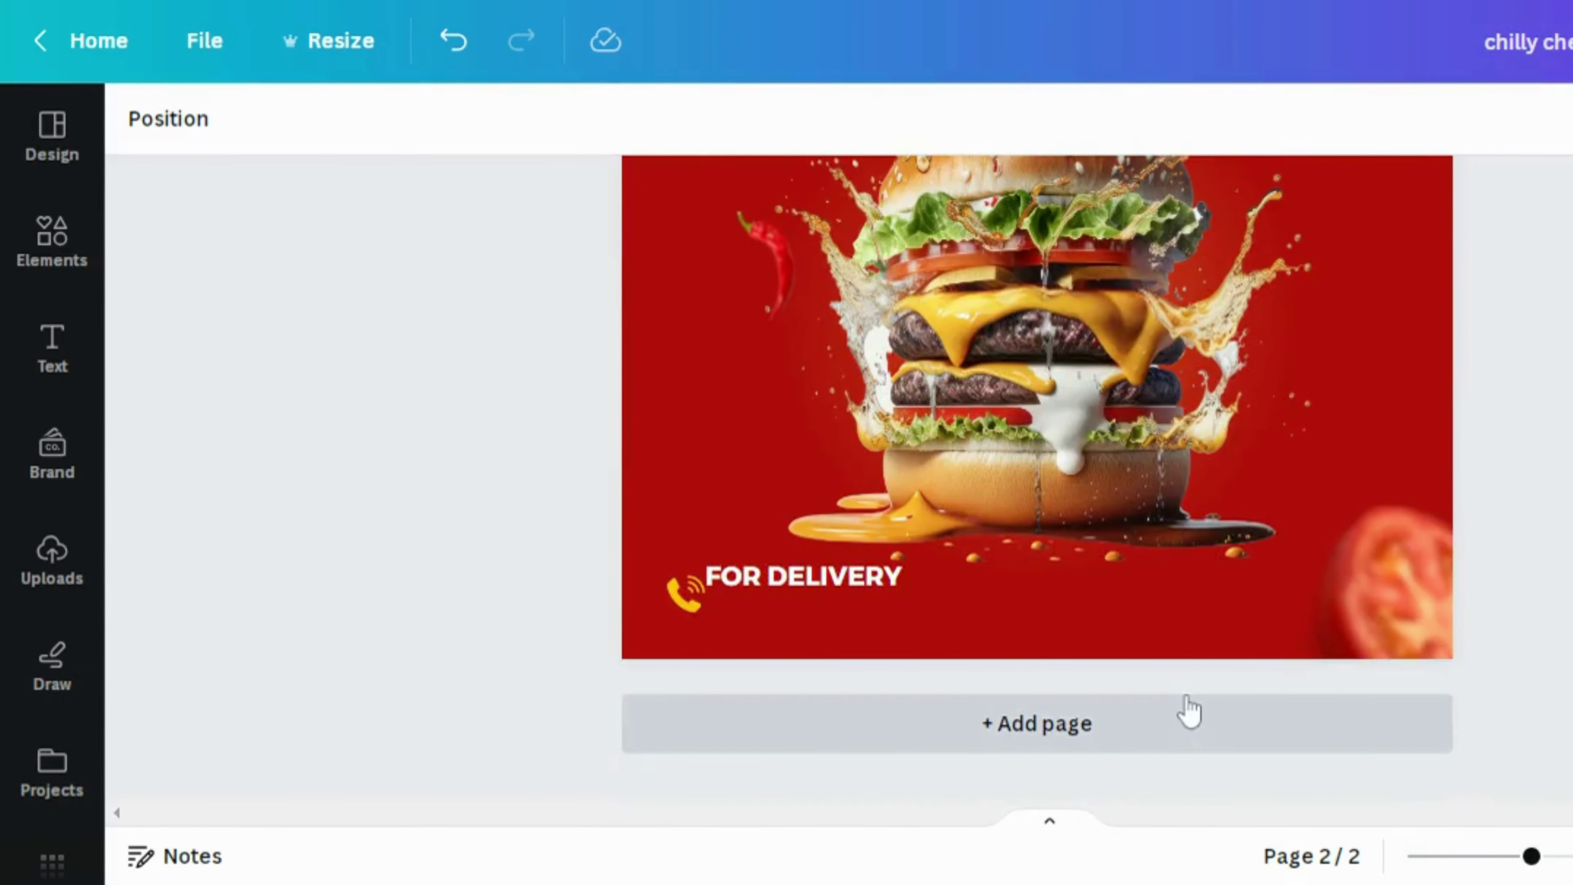
Shrink FOR DELIVERY to size 18.5 and place it snug beside the yellow phone icon
left_click(861, 585)
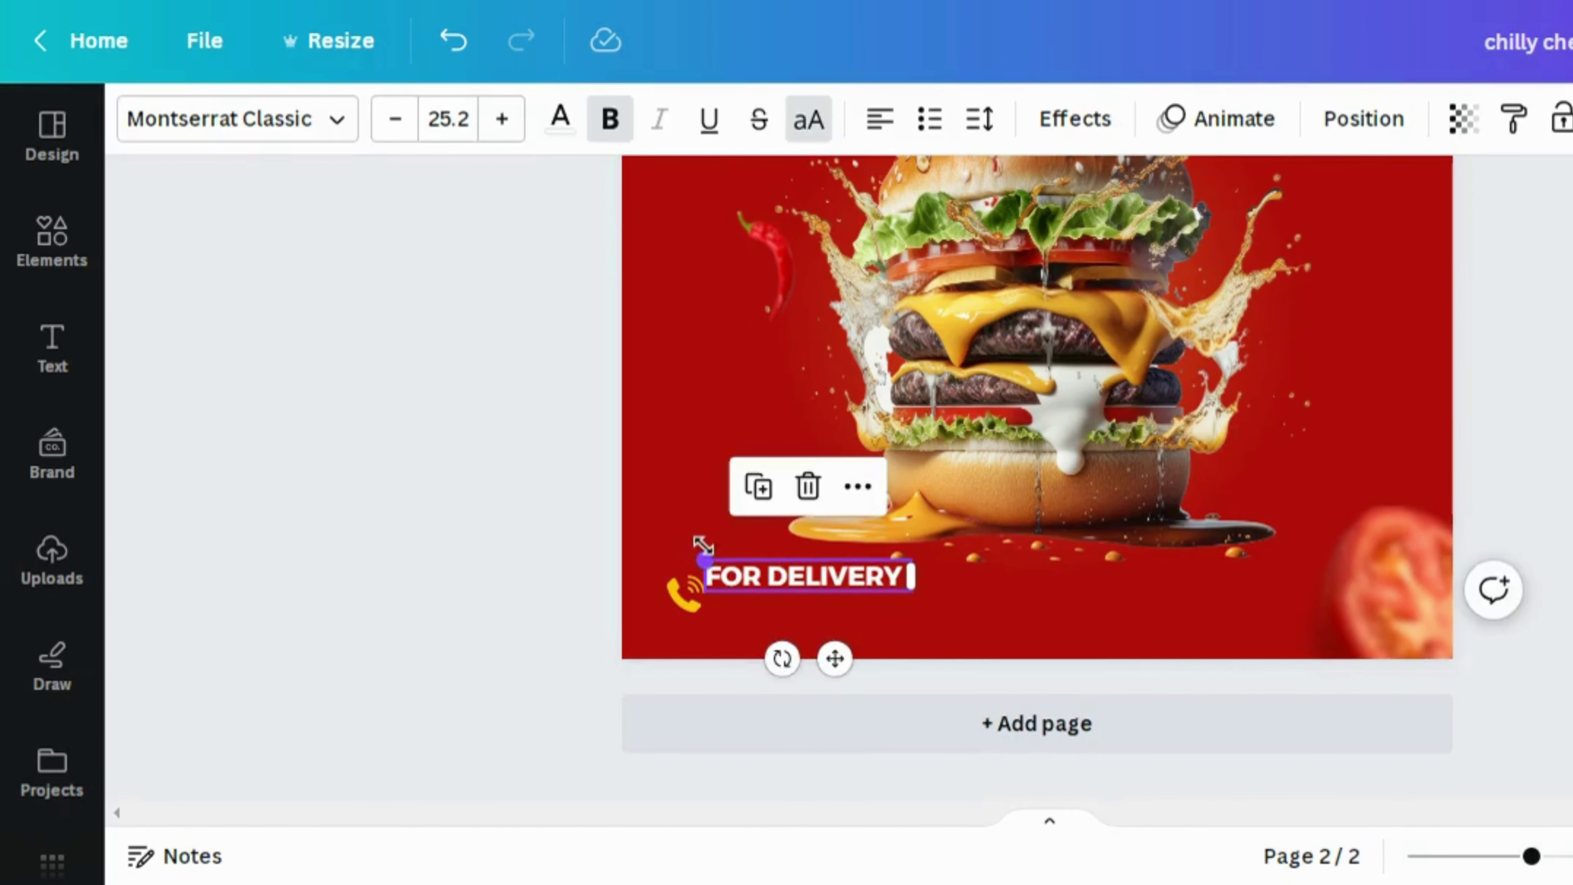
left_click_drag(698, 553, 734, 561)
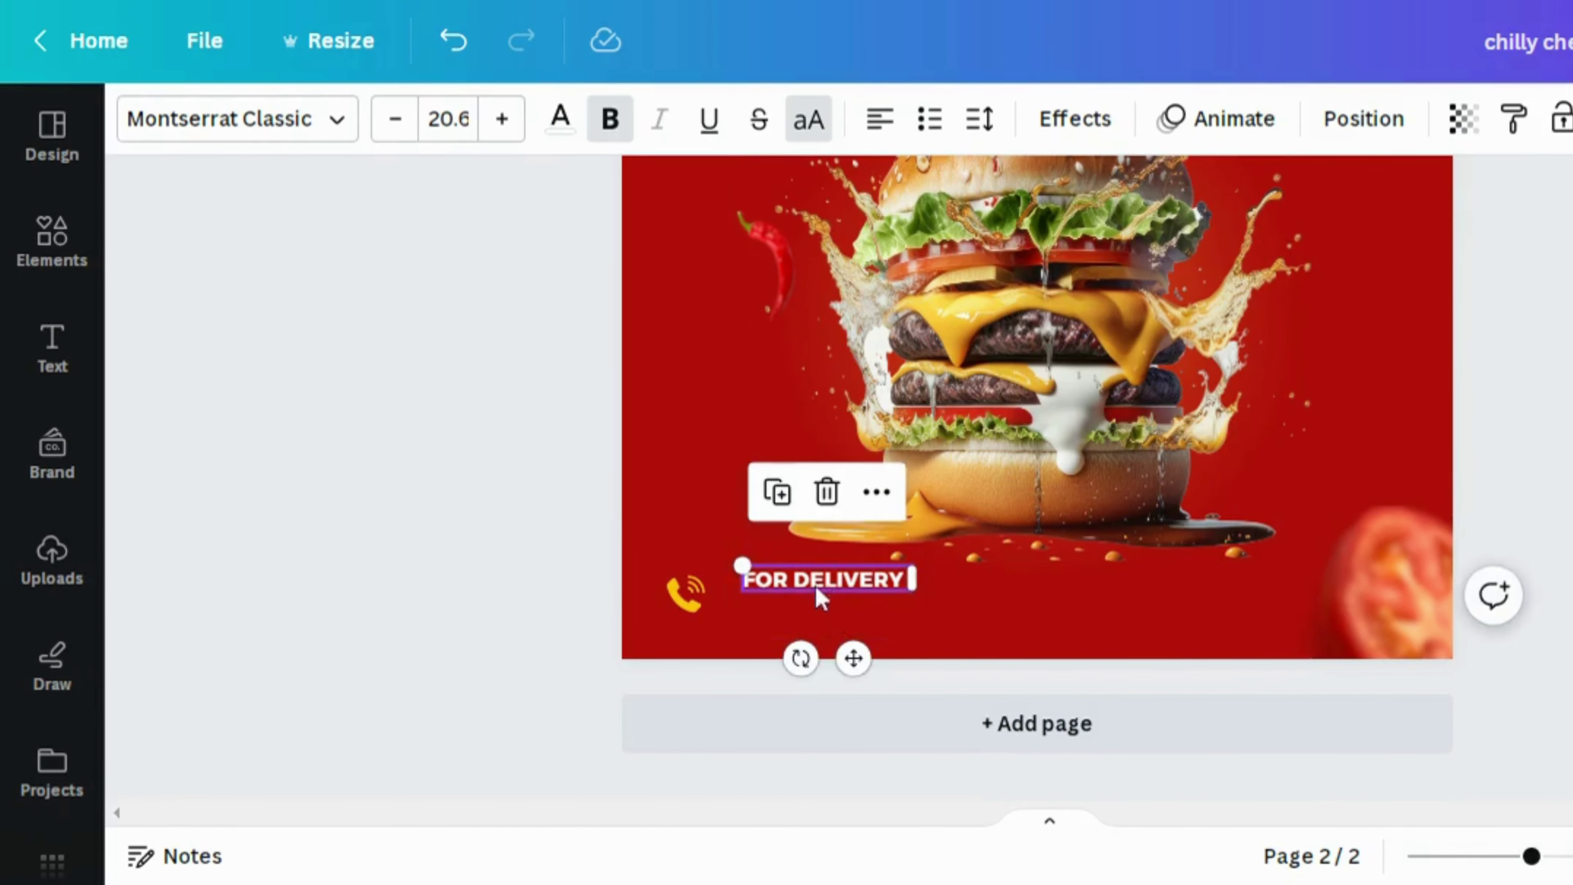
left_click_drag(818, 597, 781, 586)
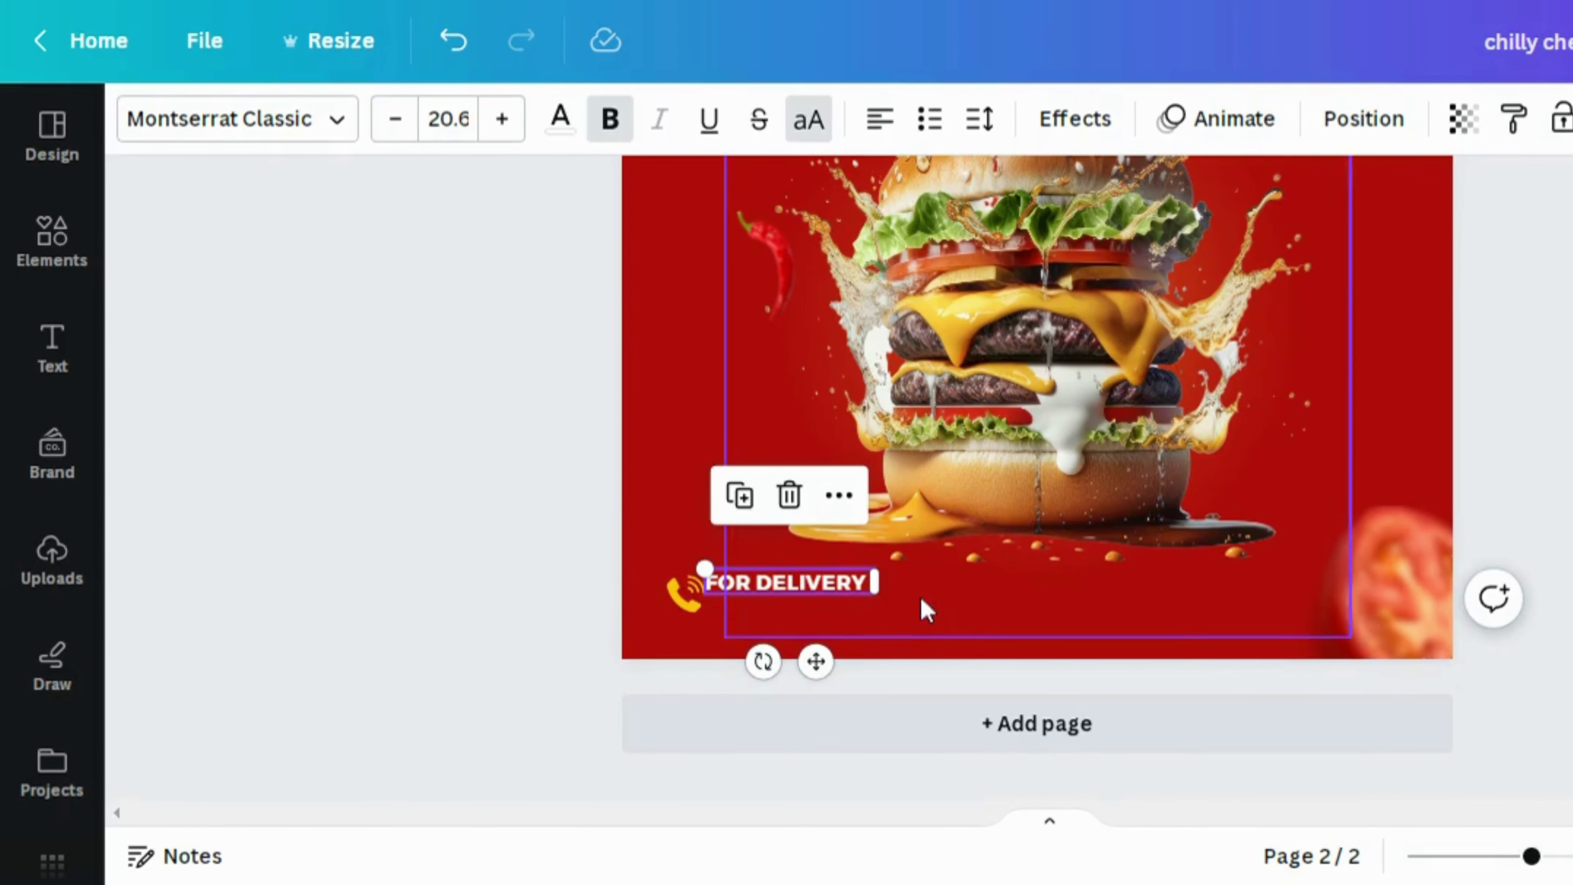
left_click_drag(872, 562, 856, 568)
left_click(975, 611)
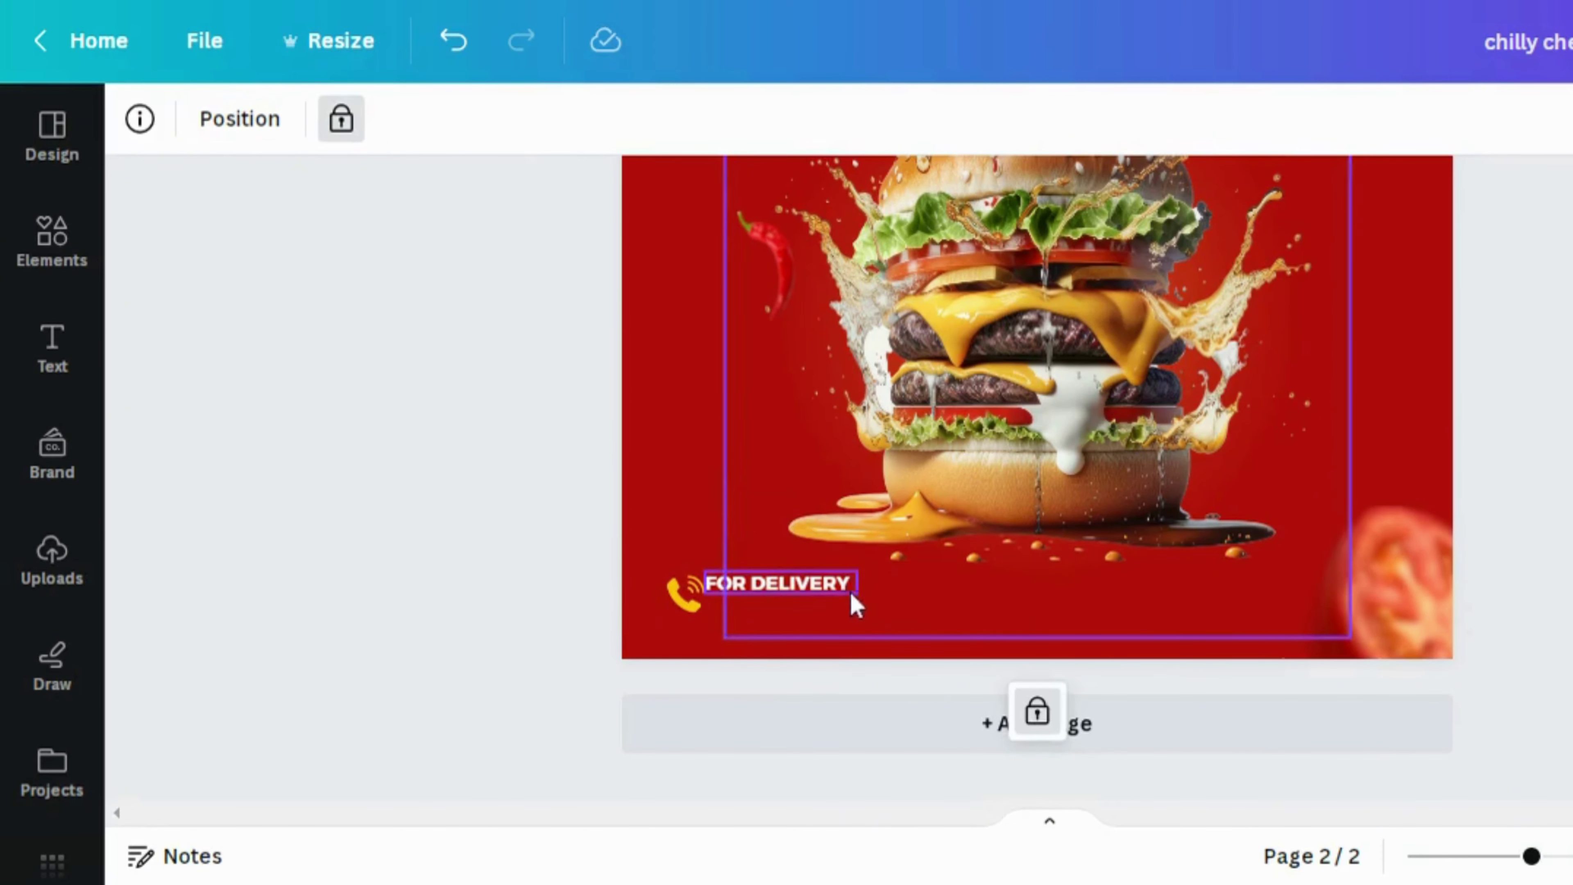
left_click(836, 590)
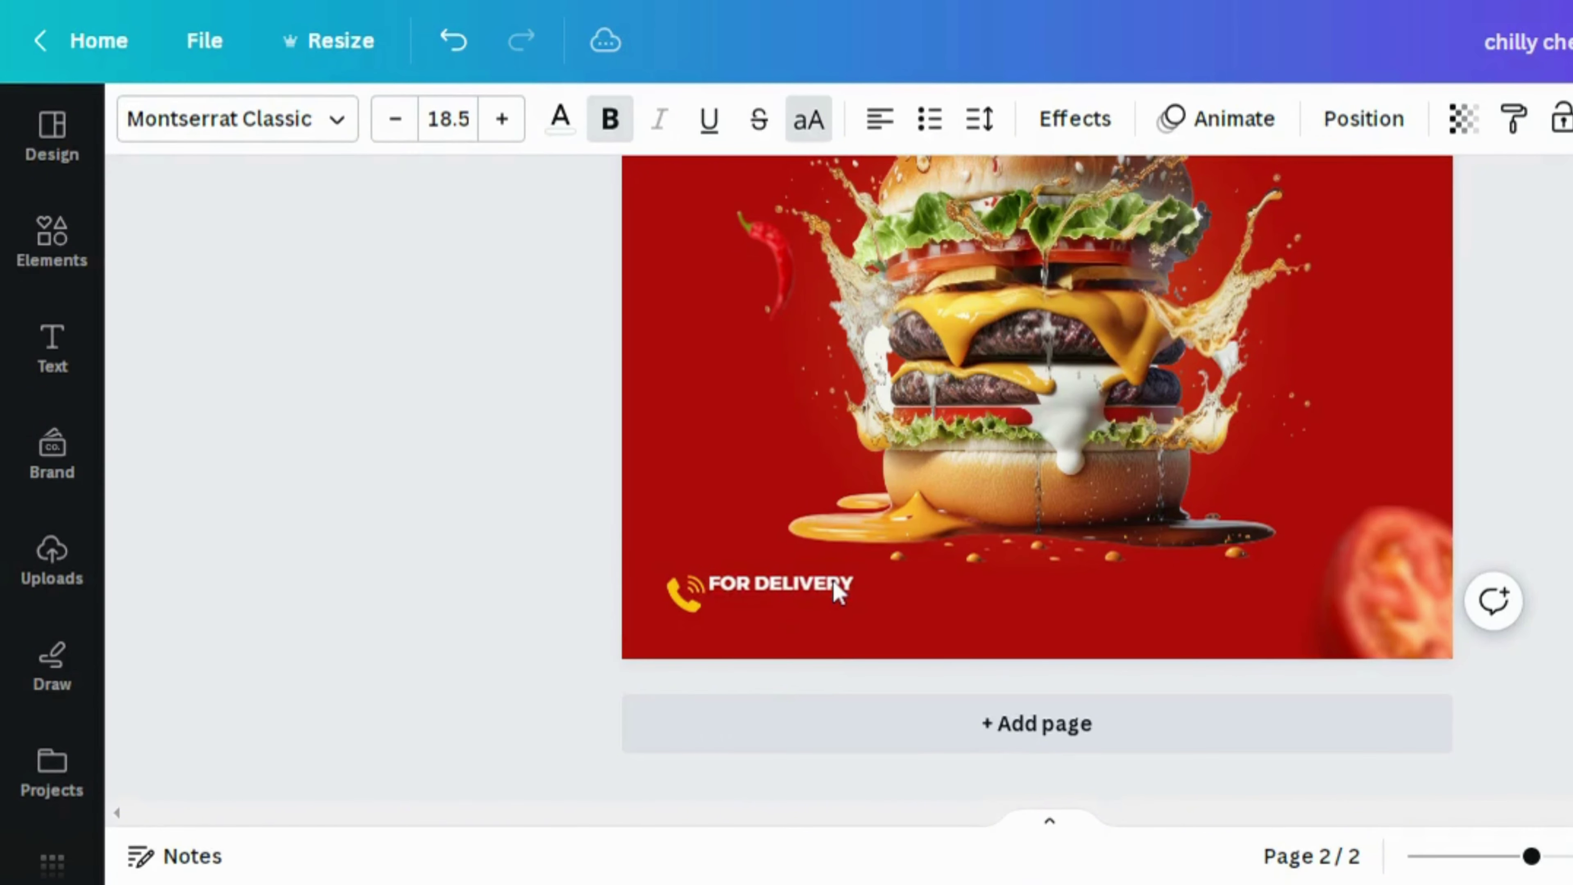
left_click(838, 589)
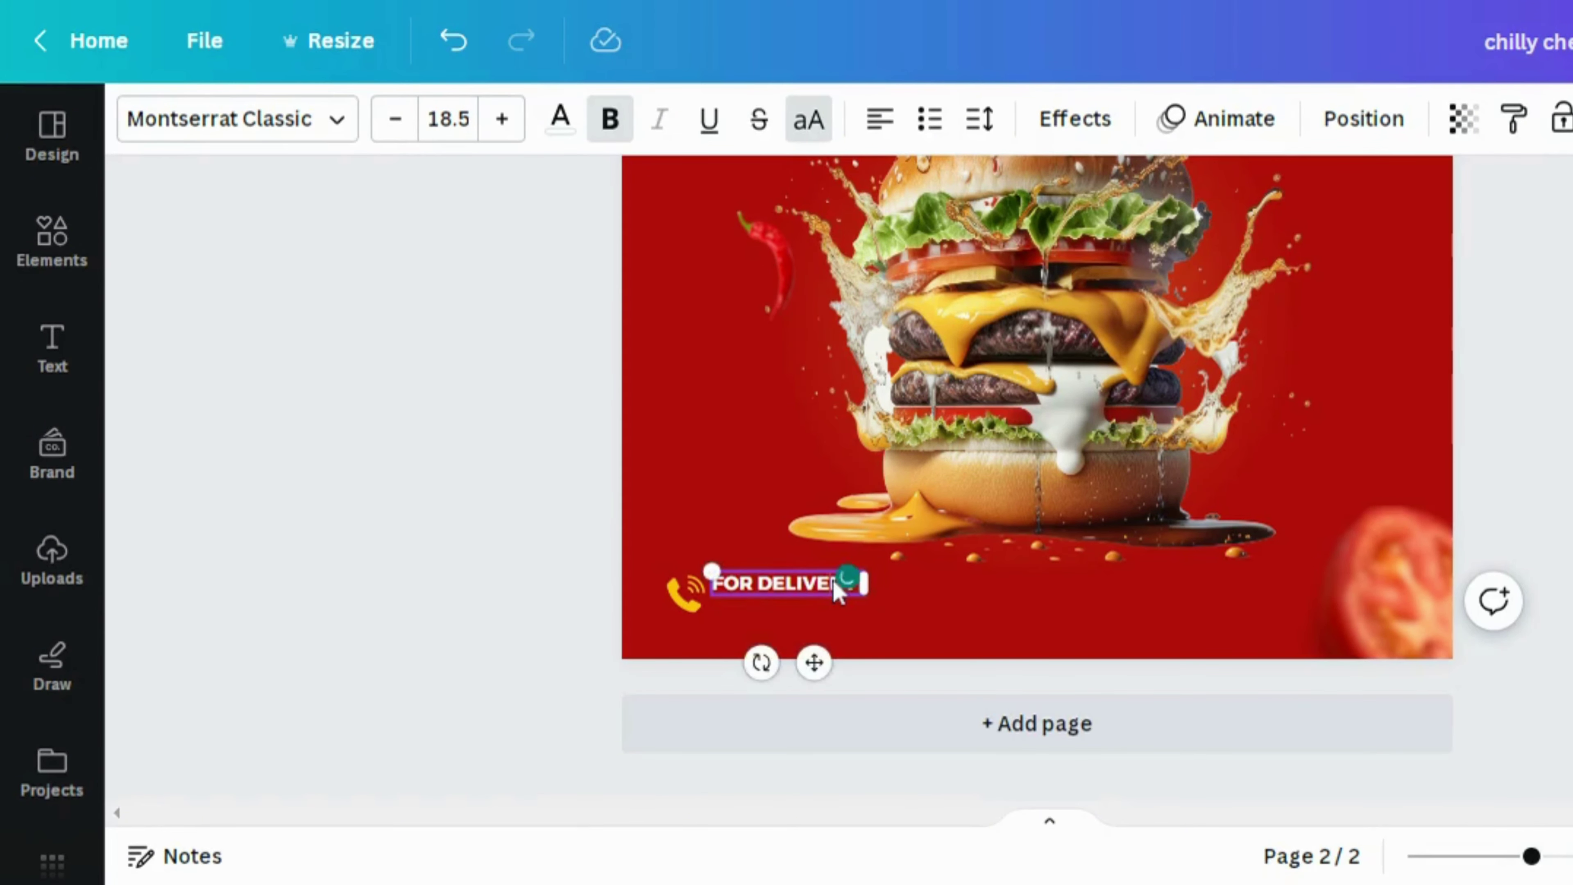
left_click(929, 632)
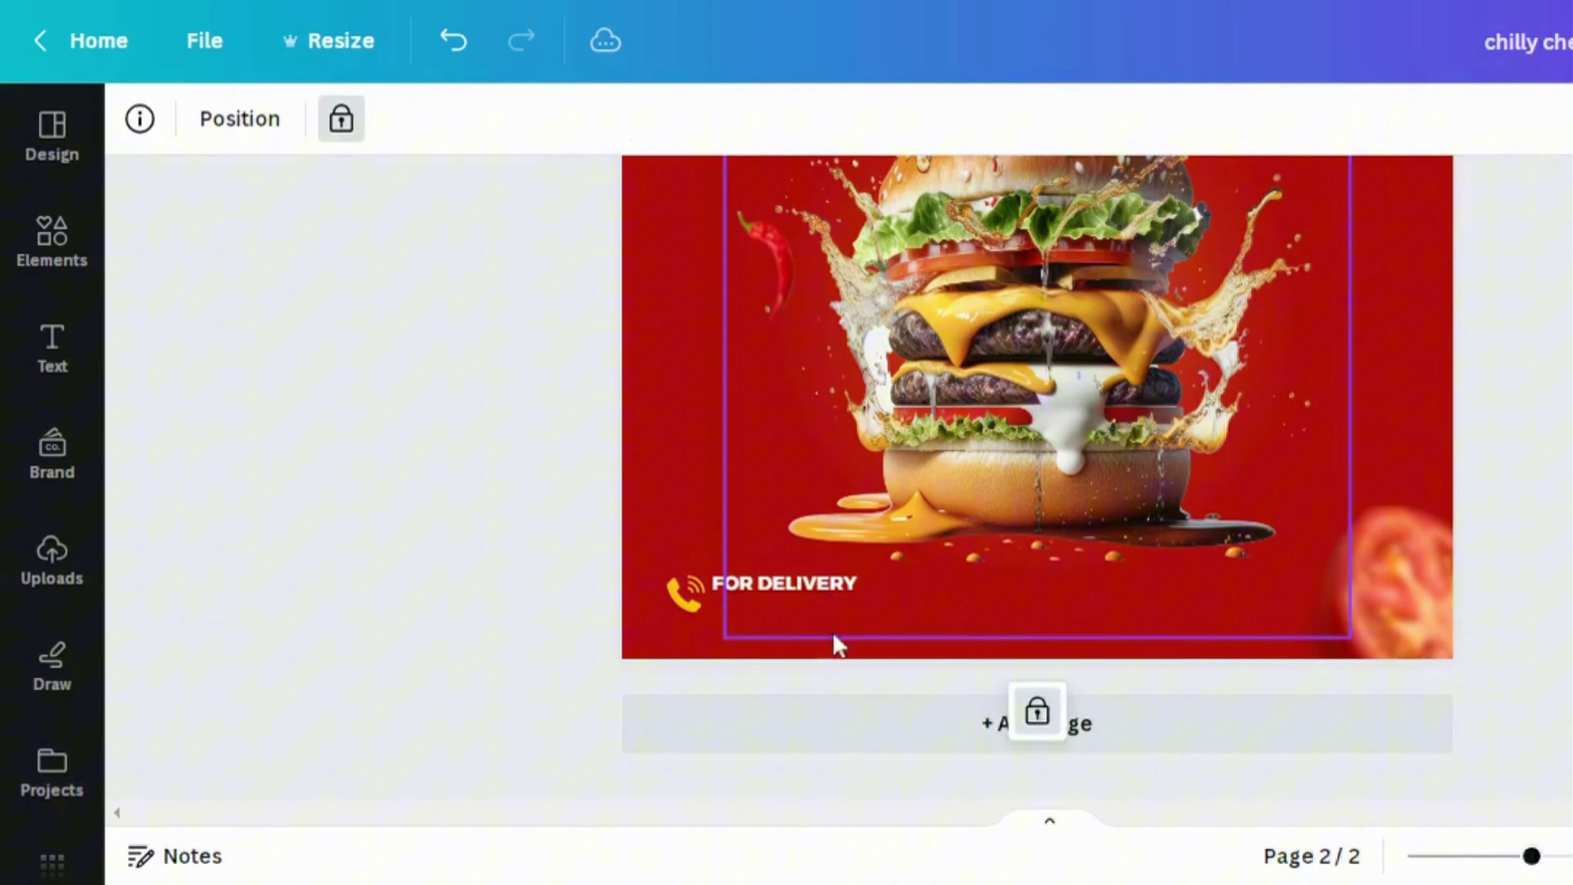
Duplicate FOR DELIVERY and turn the copy into the yellow delivery phone number
left_click(775, 599)
left_click(749, 509)
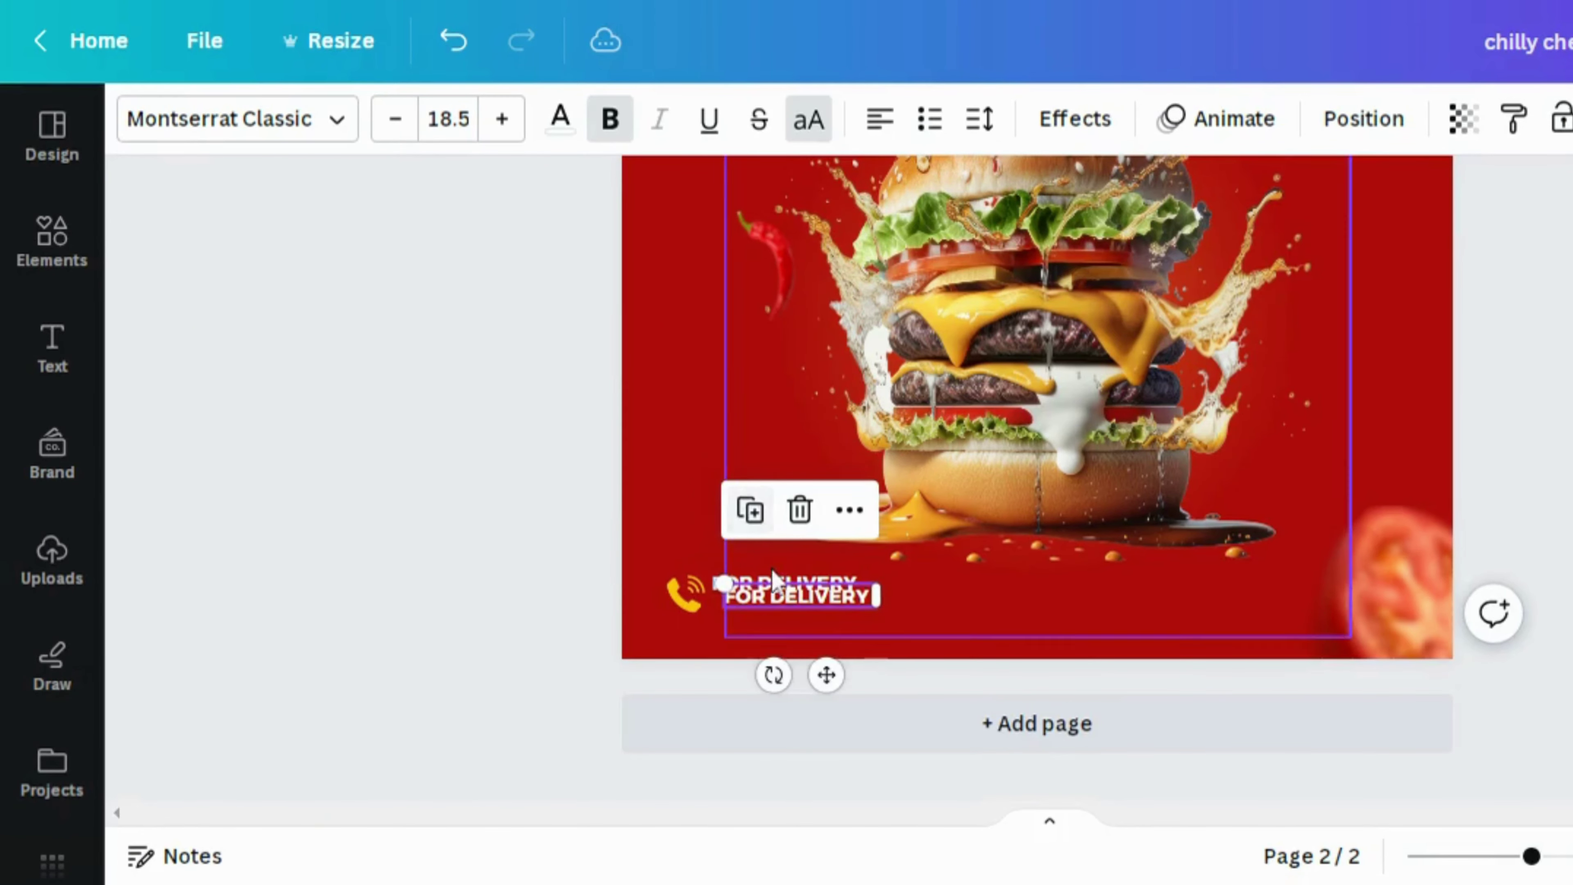
left_click(774, 598)
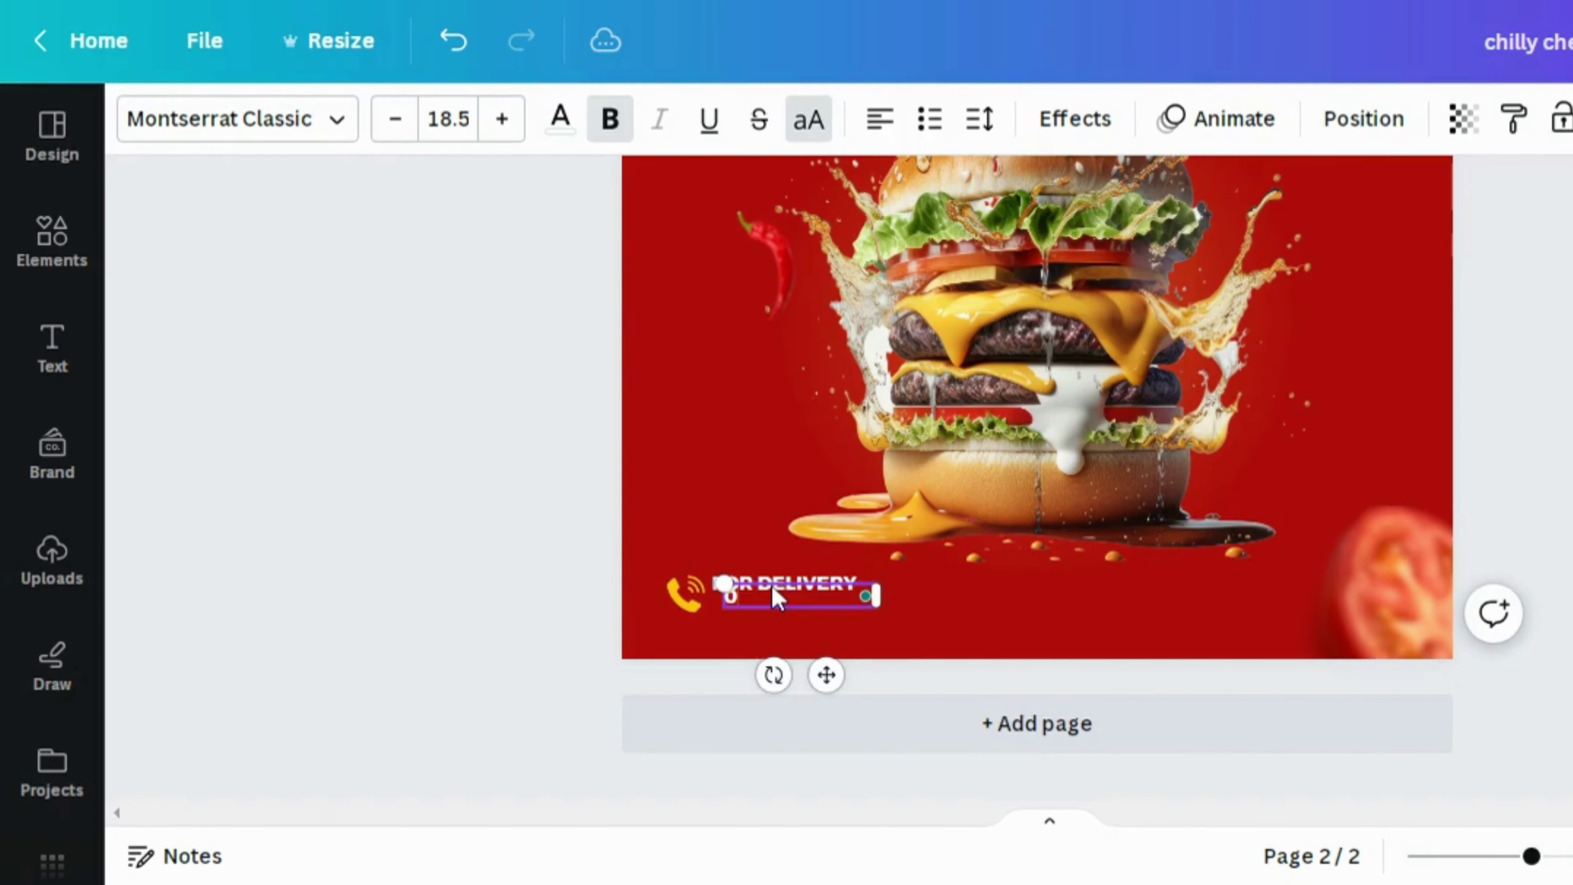
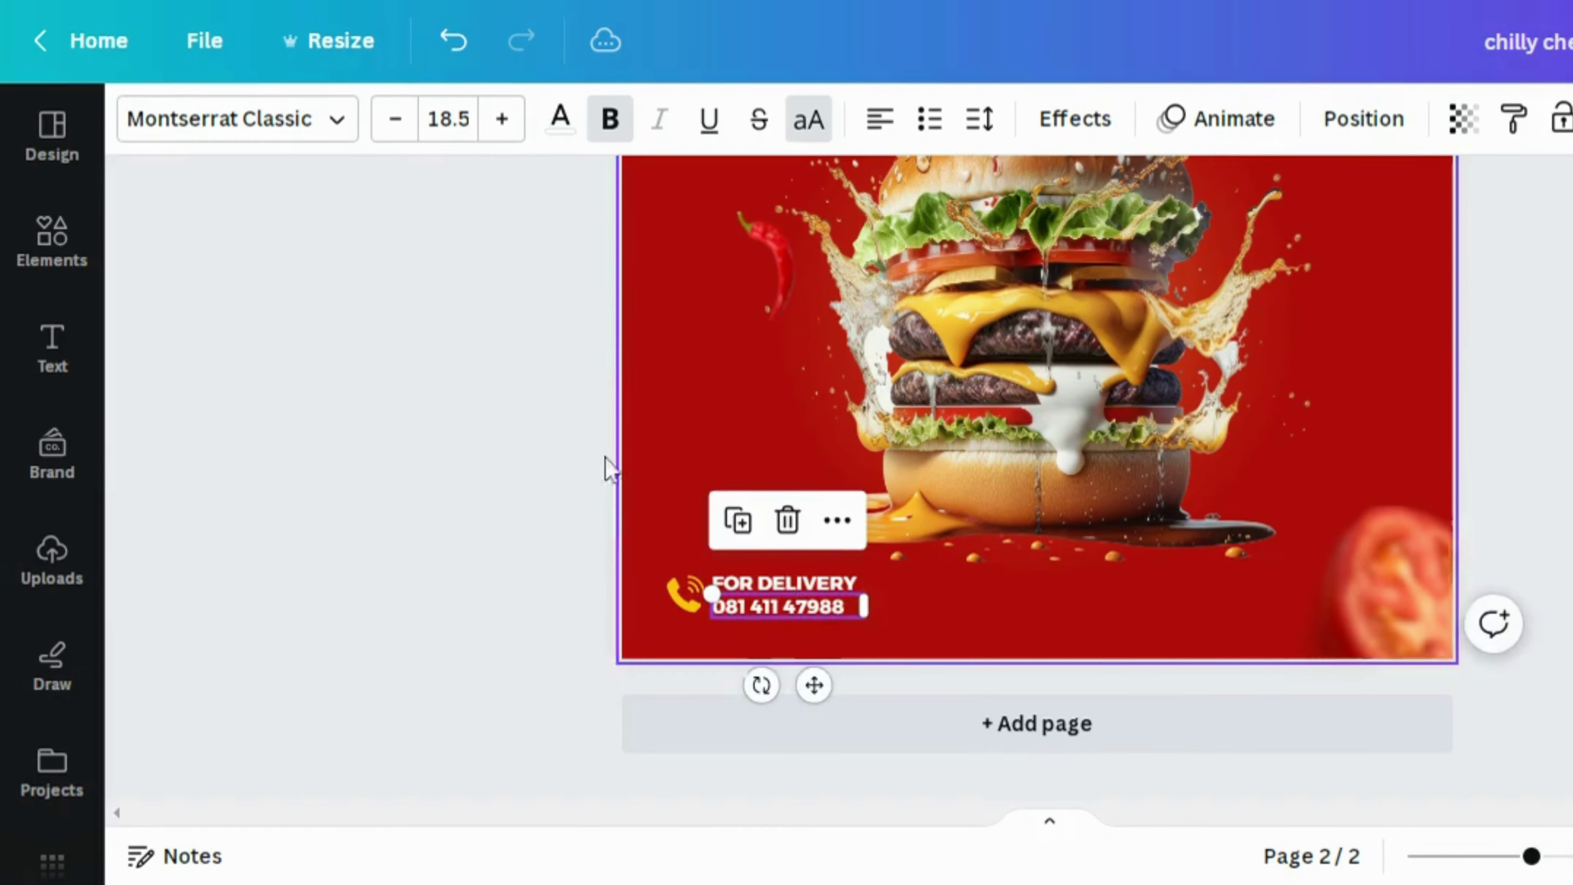
left_click(559, 121)
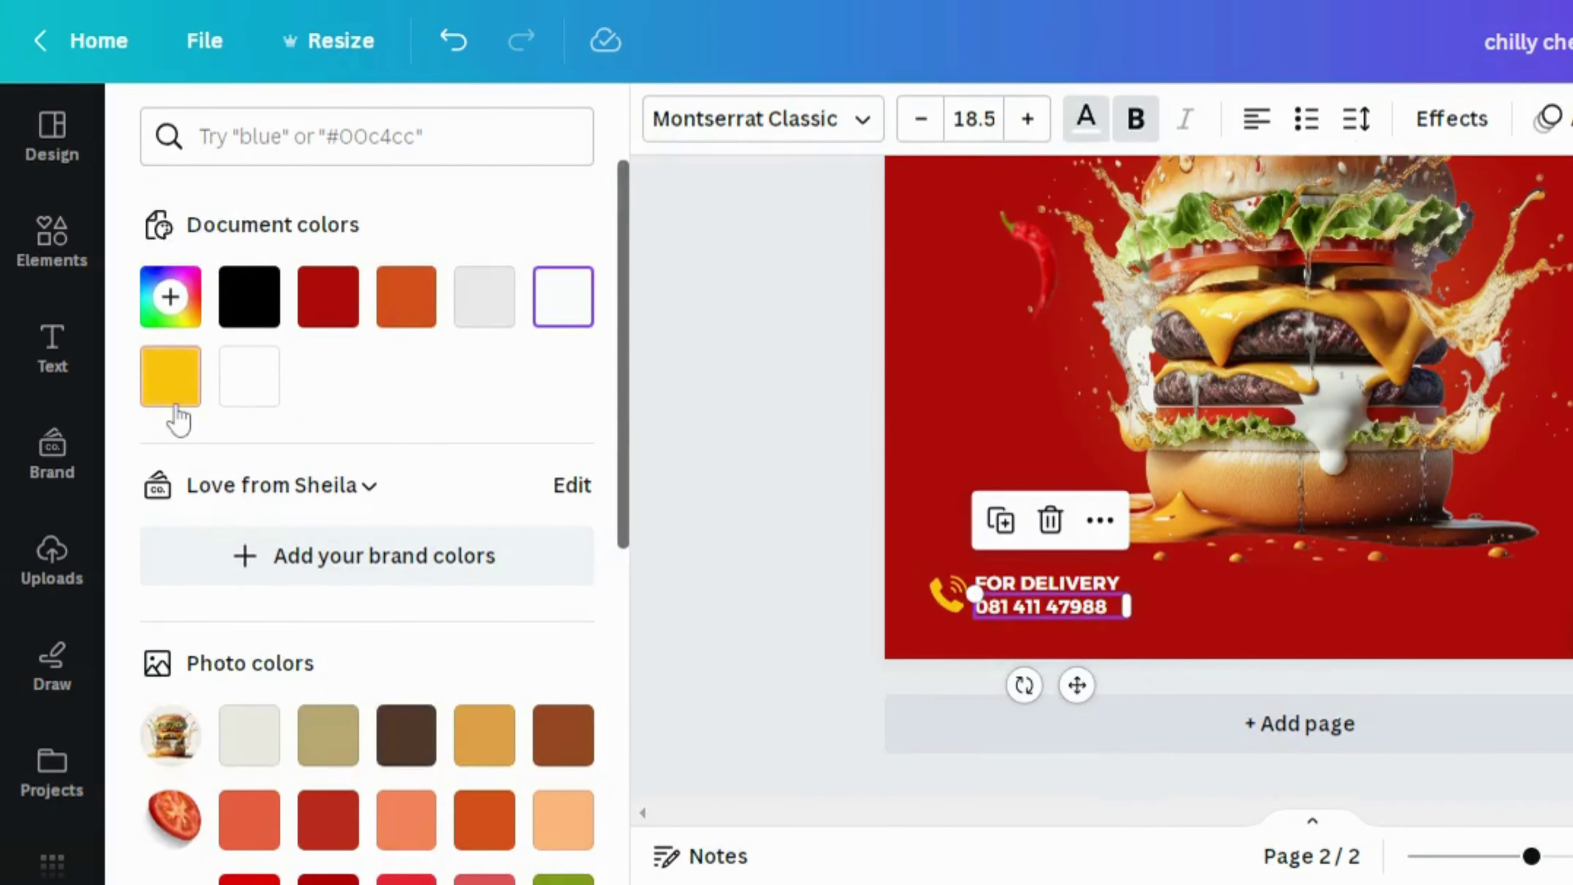
left_click(177, 402)
left_click(650, 421)
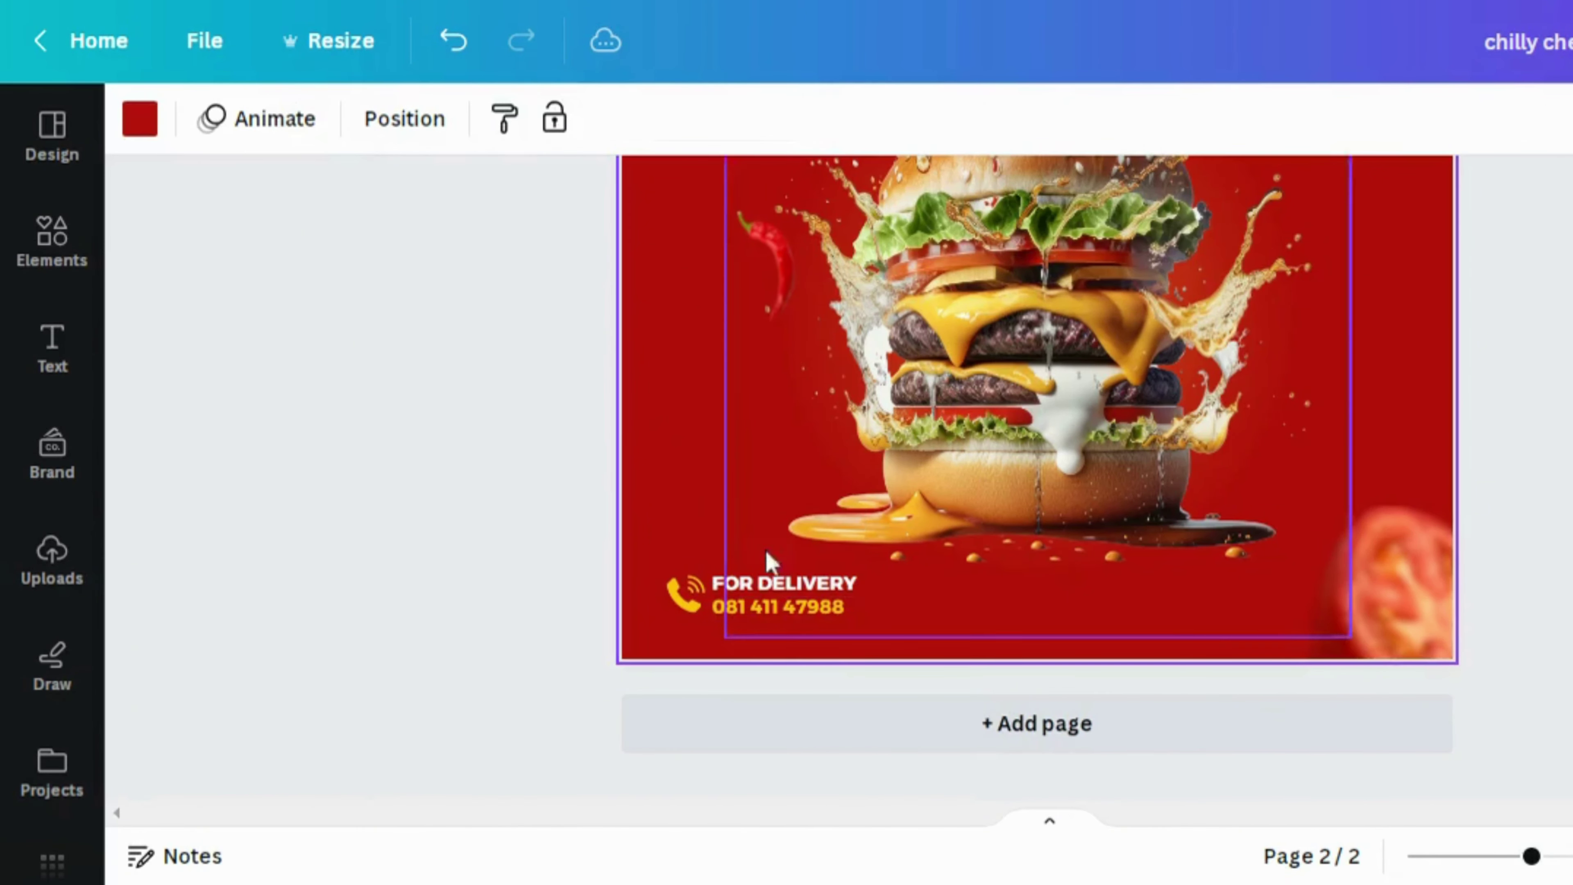
Insert a straight line onto the page with the L shortcut
left_click(804, 624)
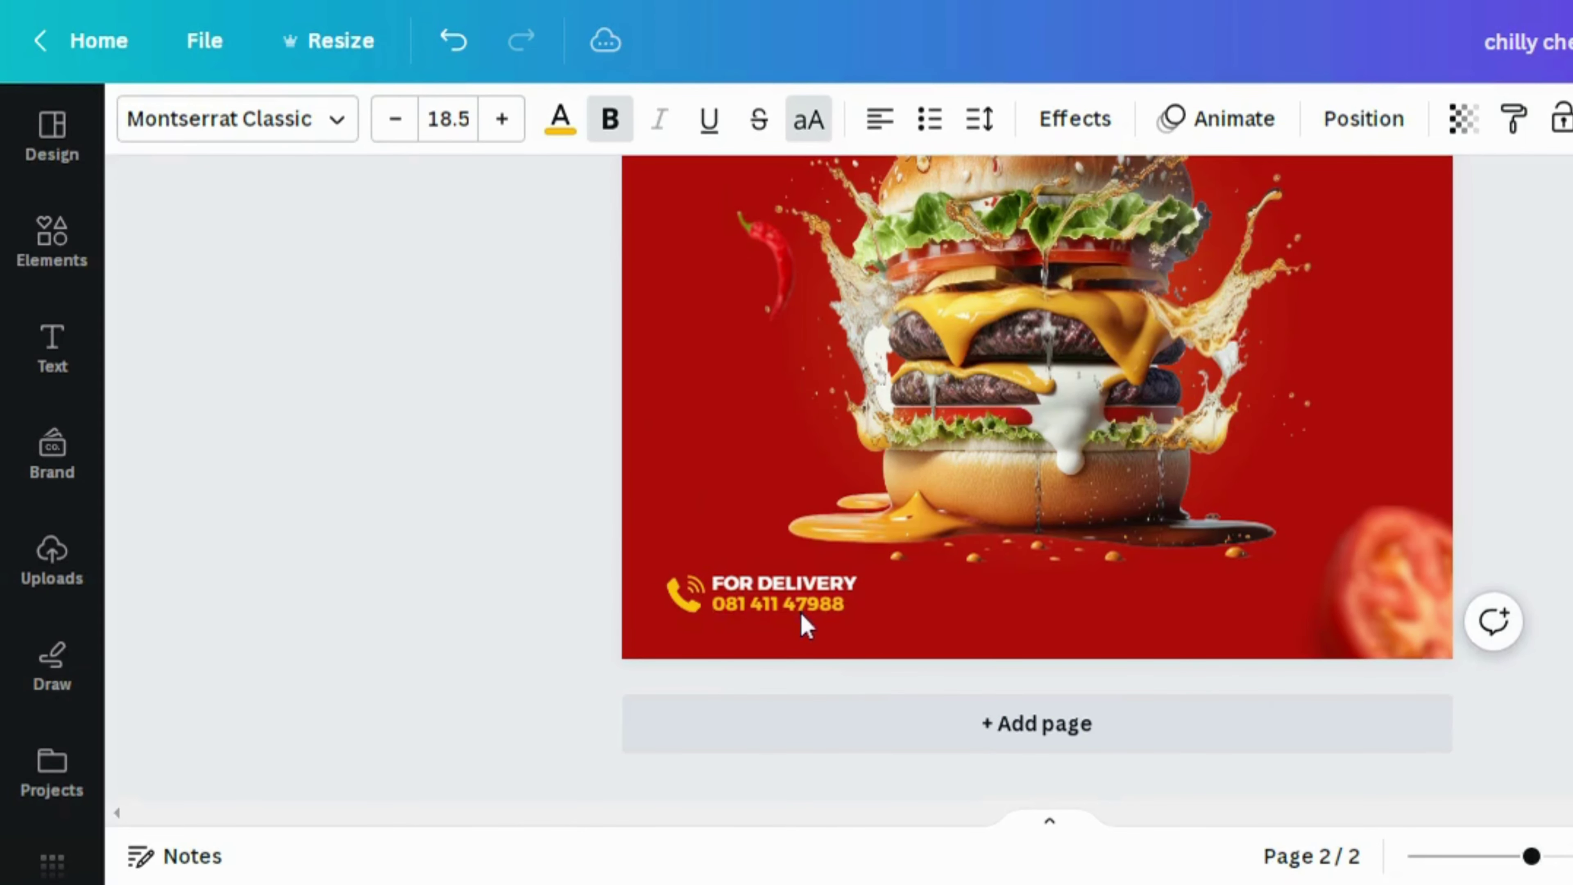
left_click(963, 651)
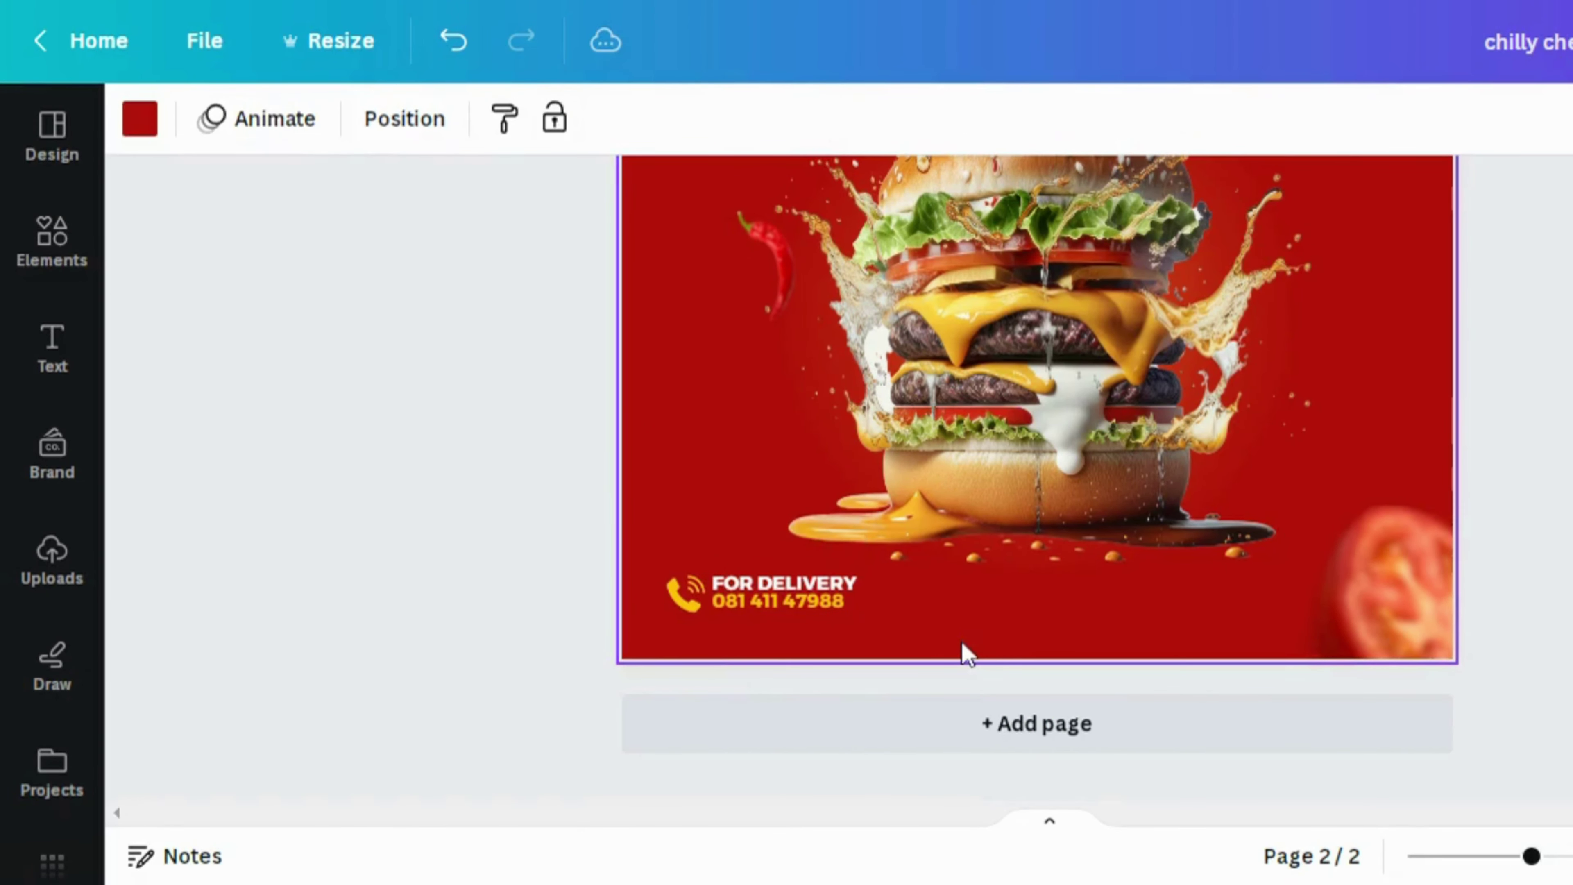
key("l")
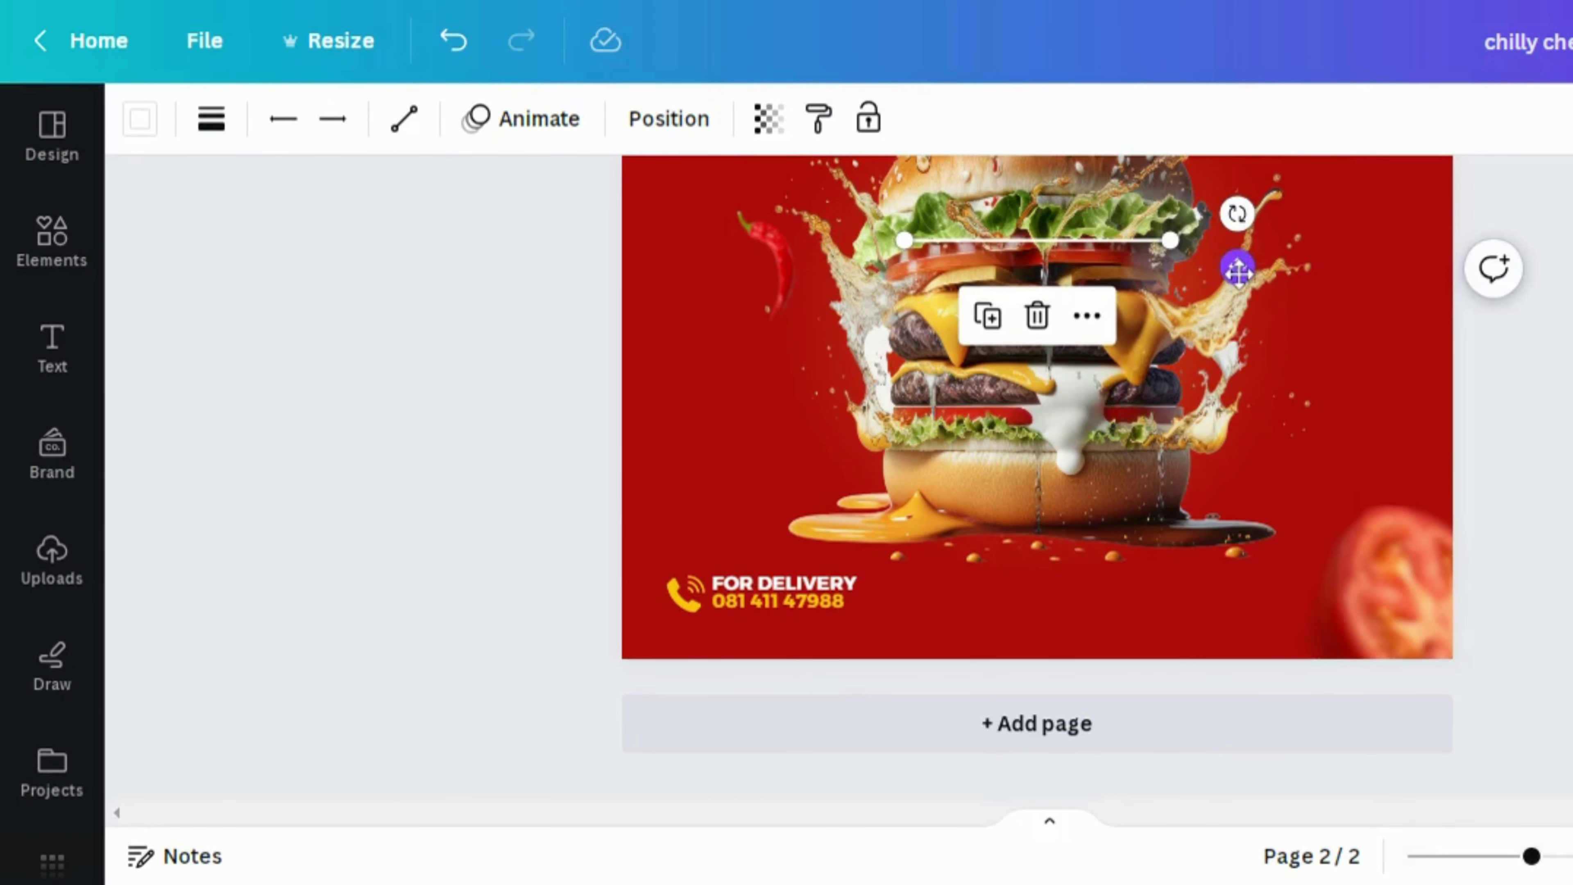
Move the line to the bottom right, colour it yellow #ffc310 and make it much thicker
left_click_drag(1237, 270, 1237, 626)
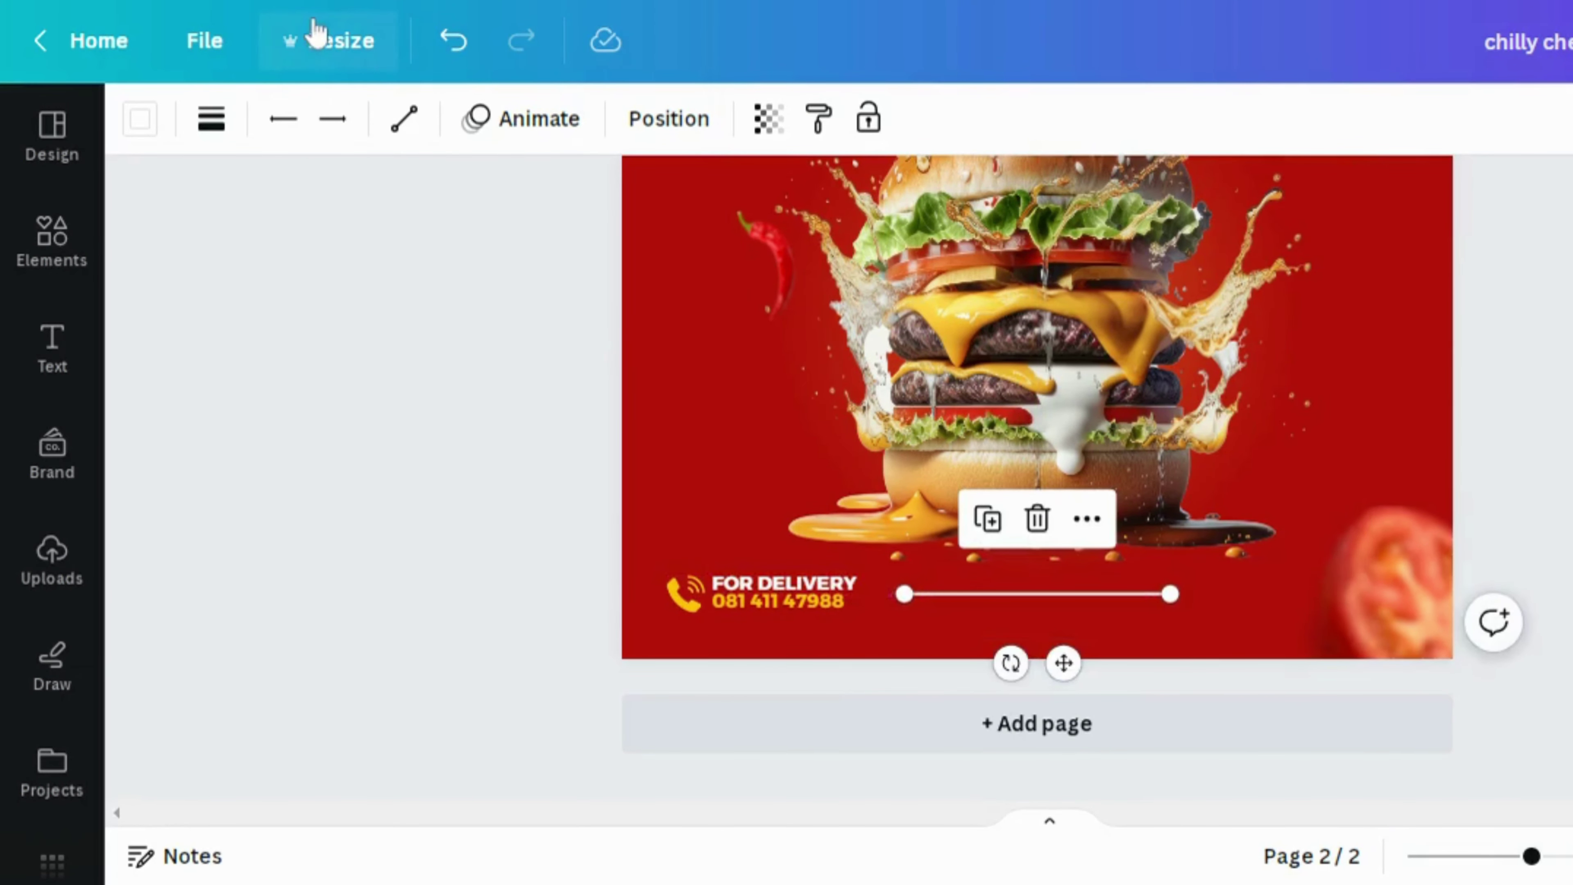
left_click(143, 124)
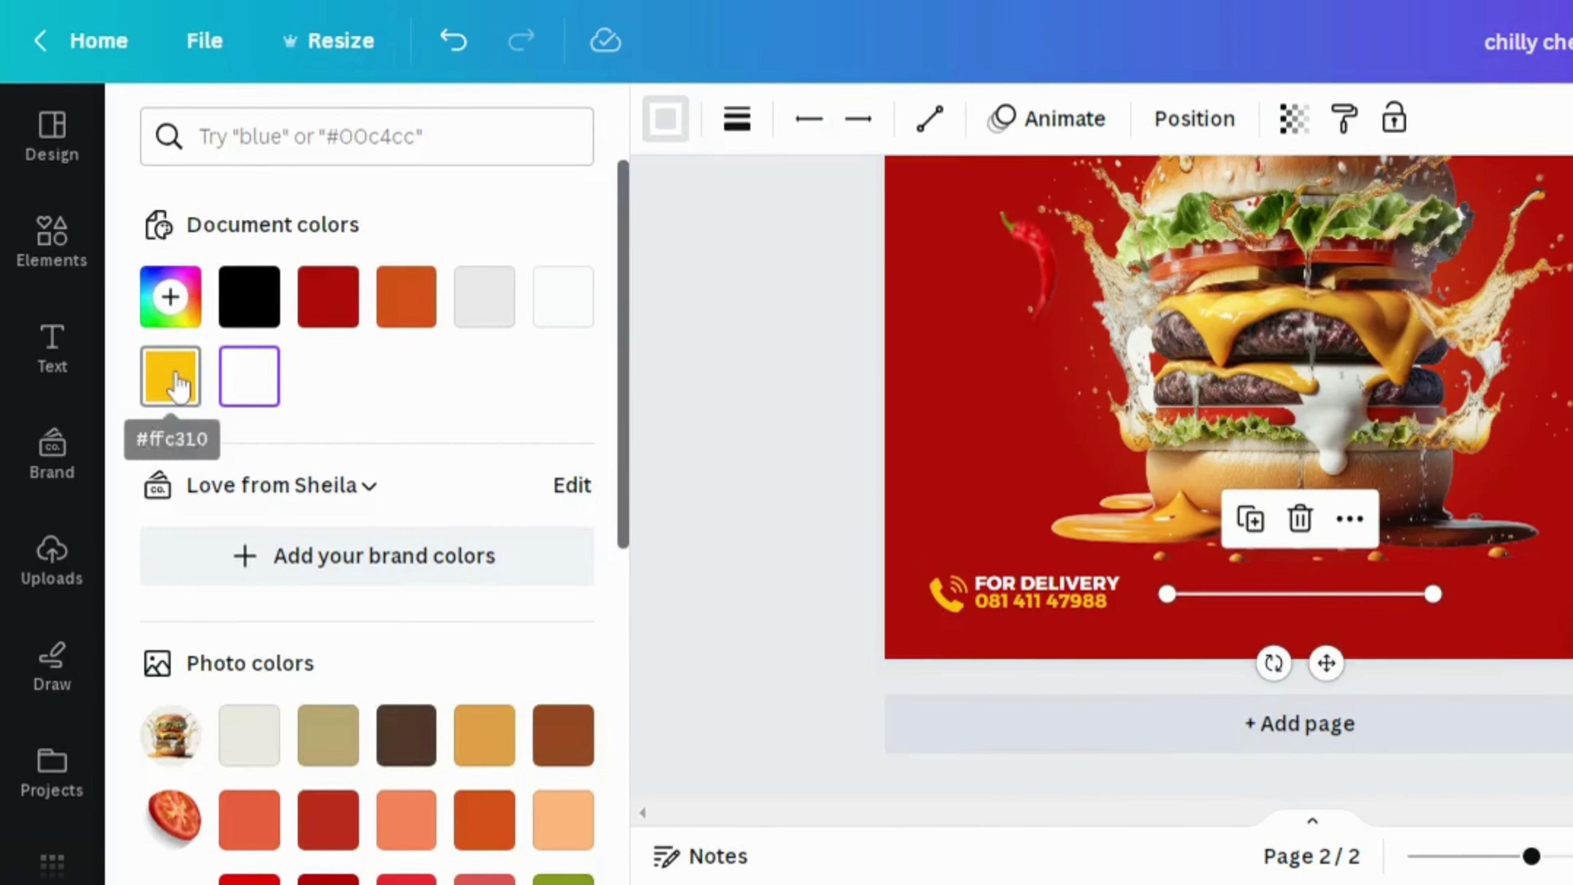
left_click(176, 384)
left_click(641, 474)
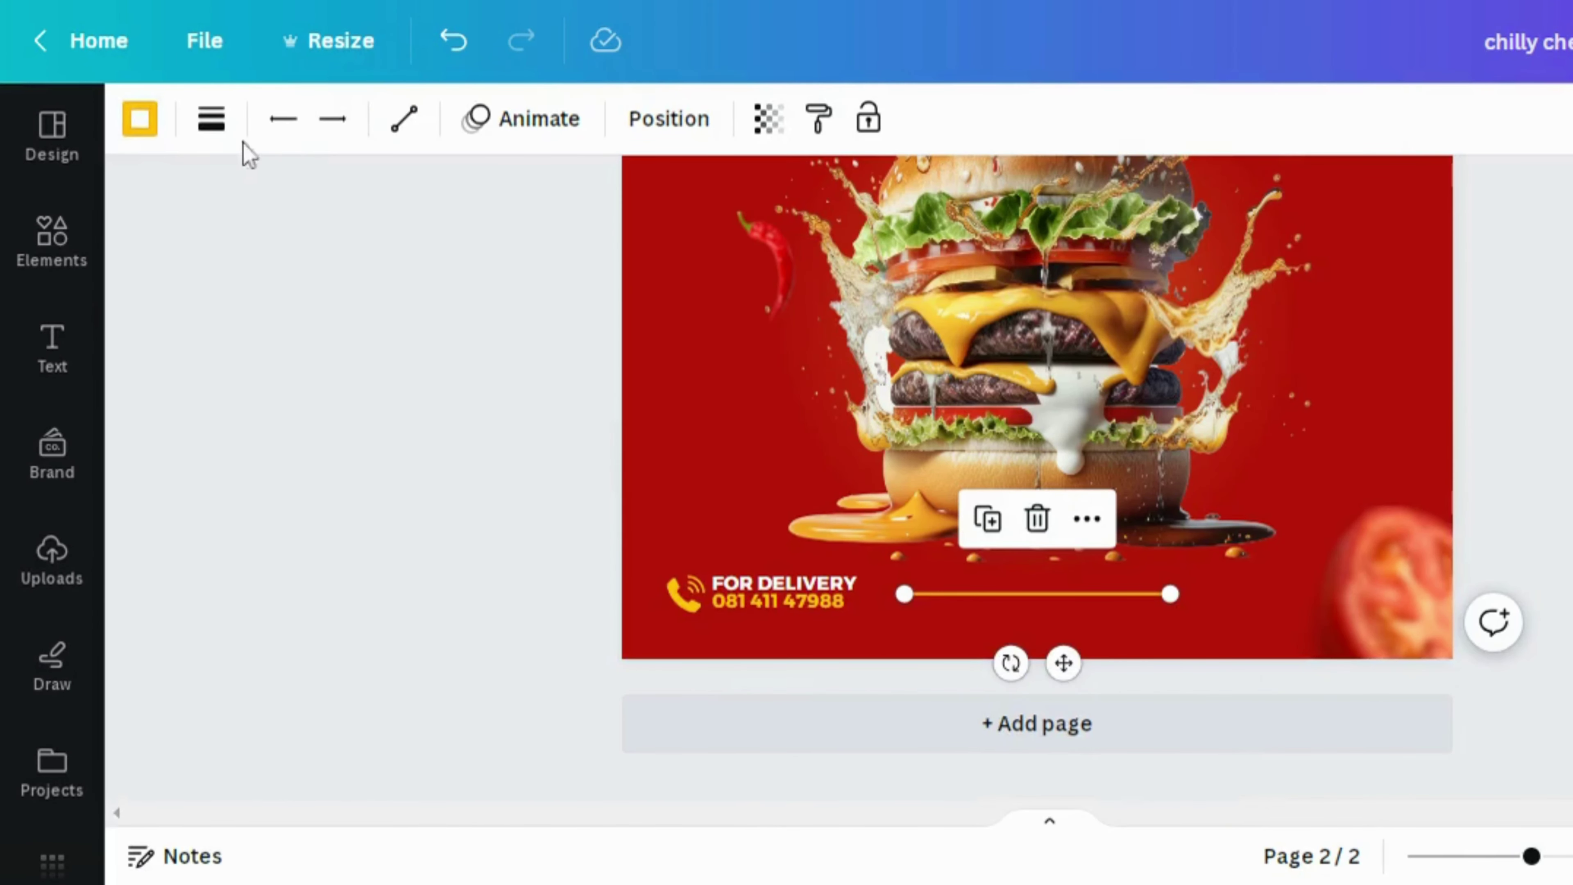
left_click(213, 124)
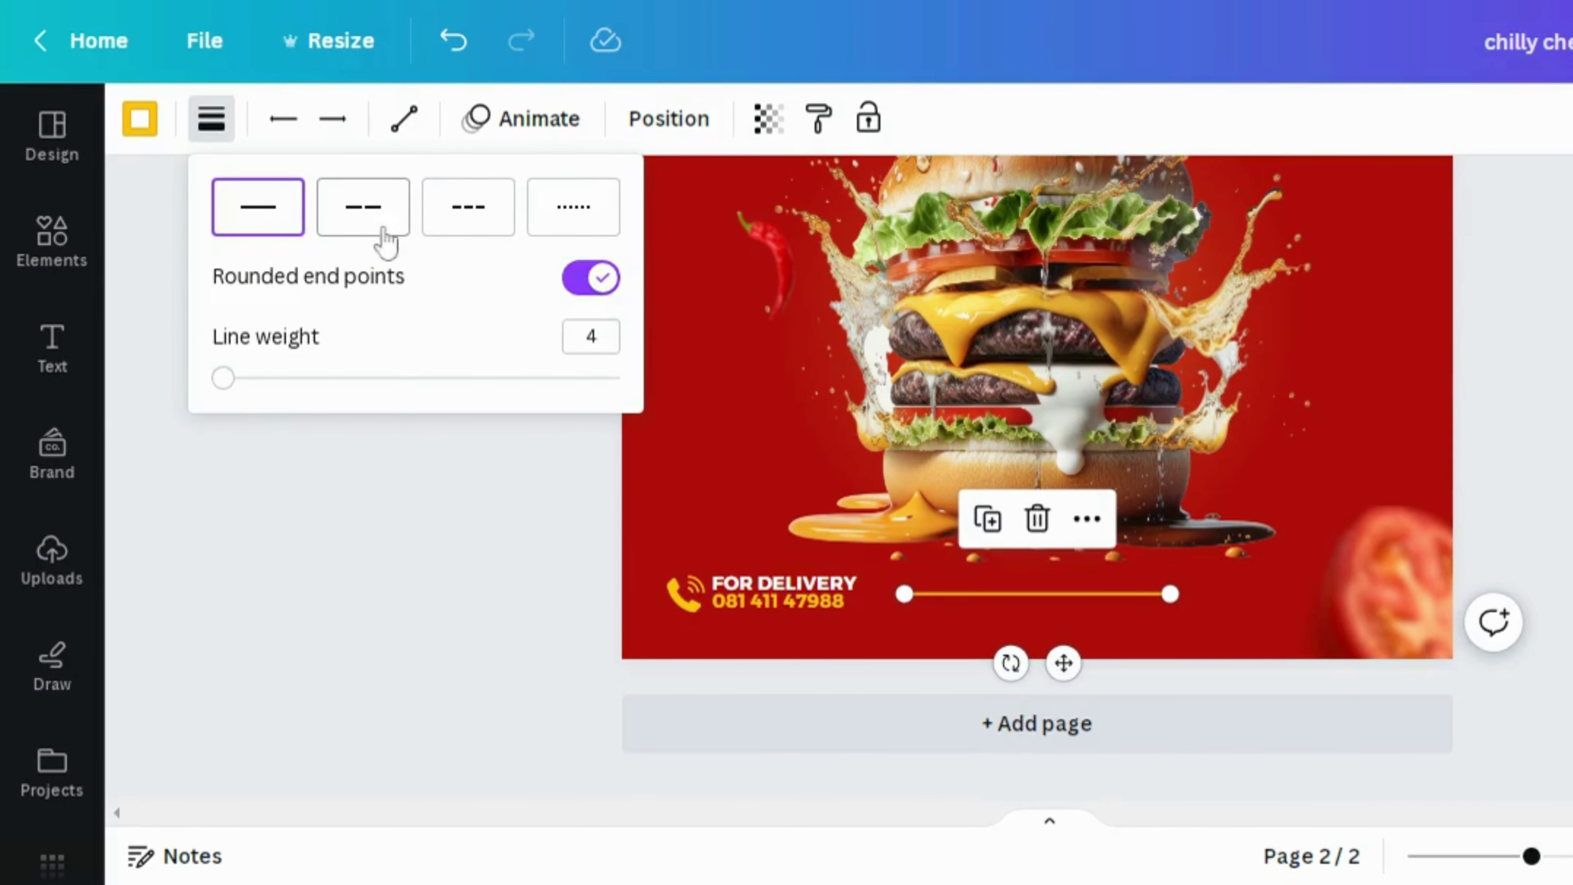
left_click_drag(234, 372, 351, 422)
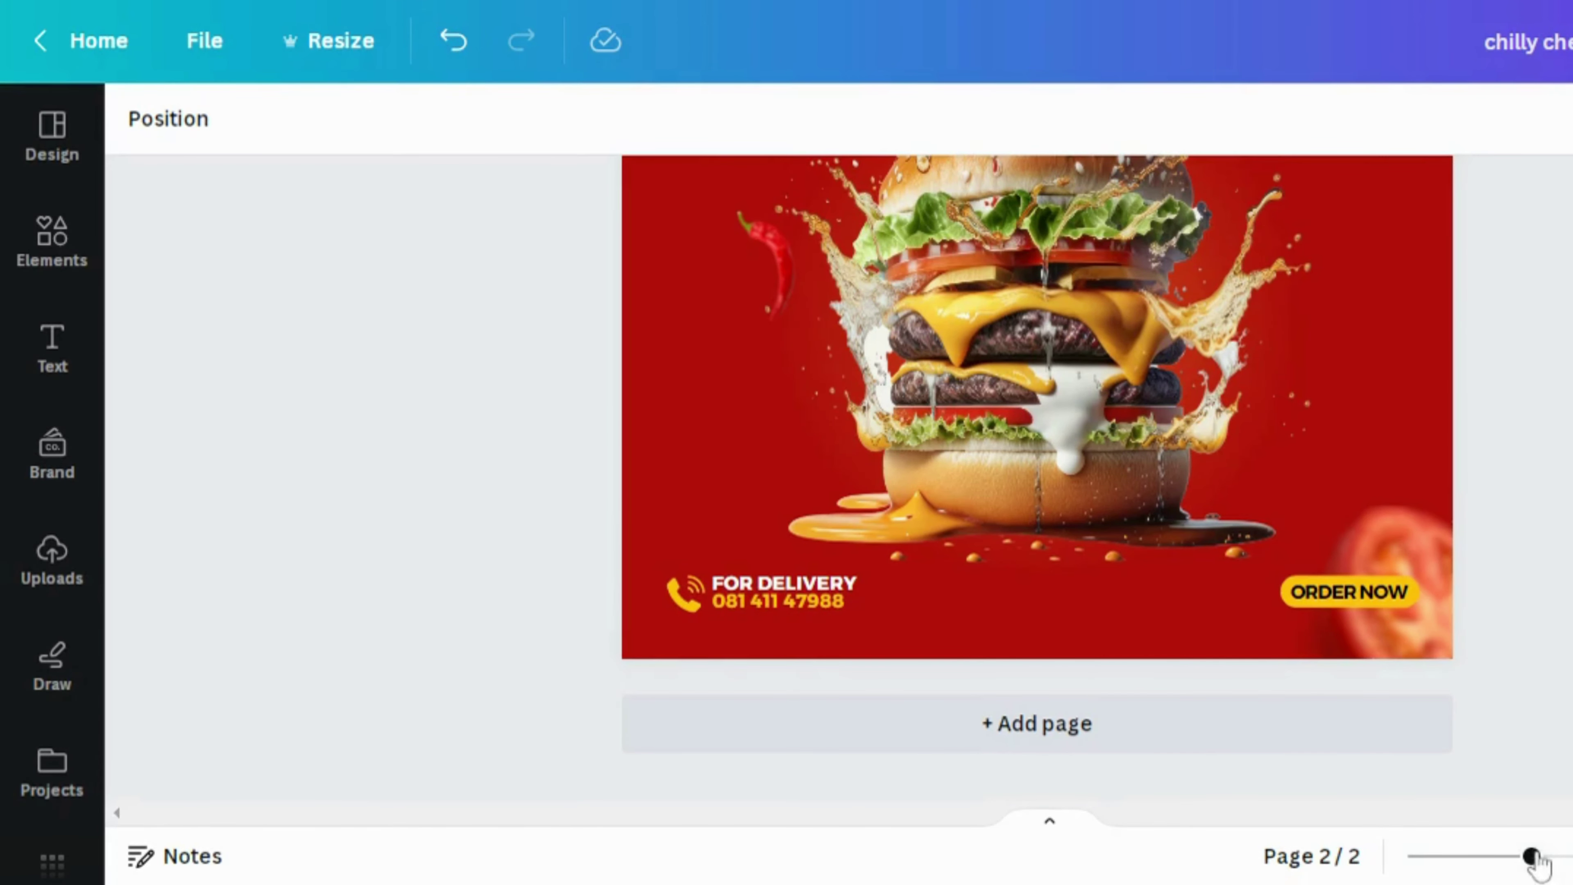
left_click_drag(1532, 857, 1503, 856)
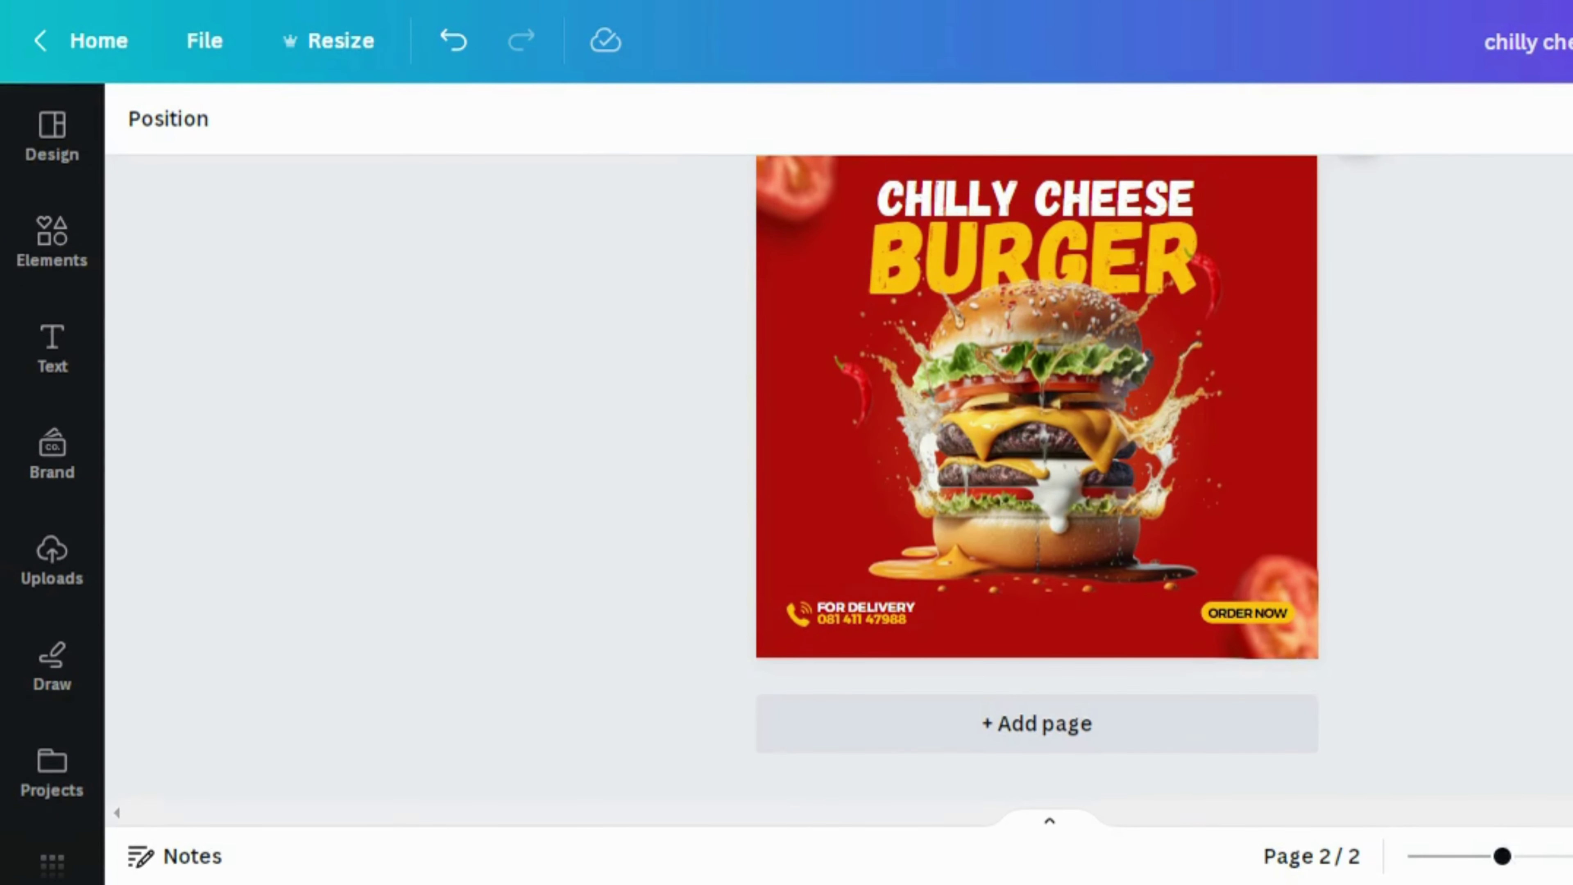
scroll(1037, 459, "up", 2)
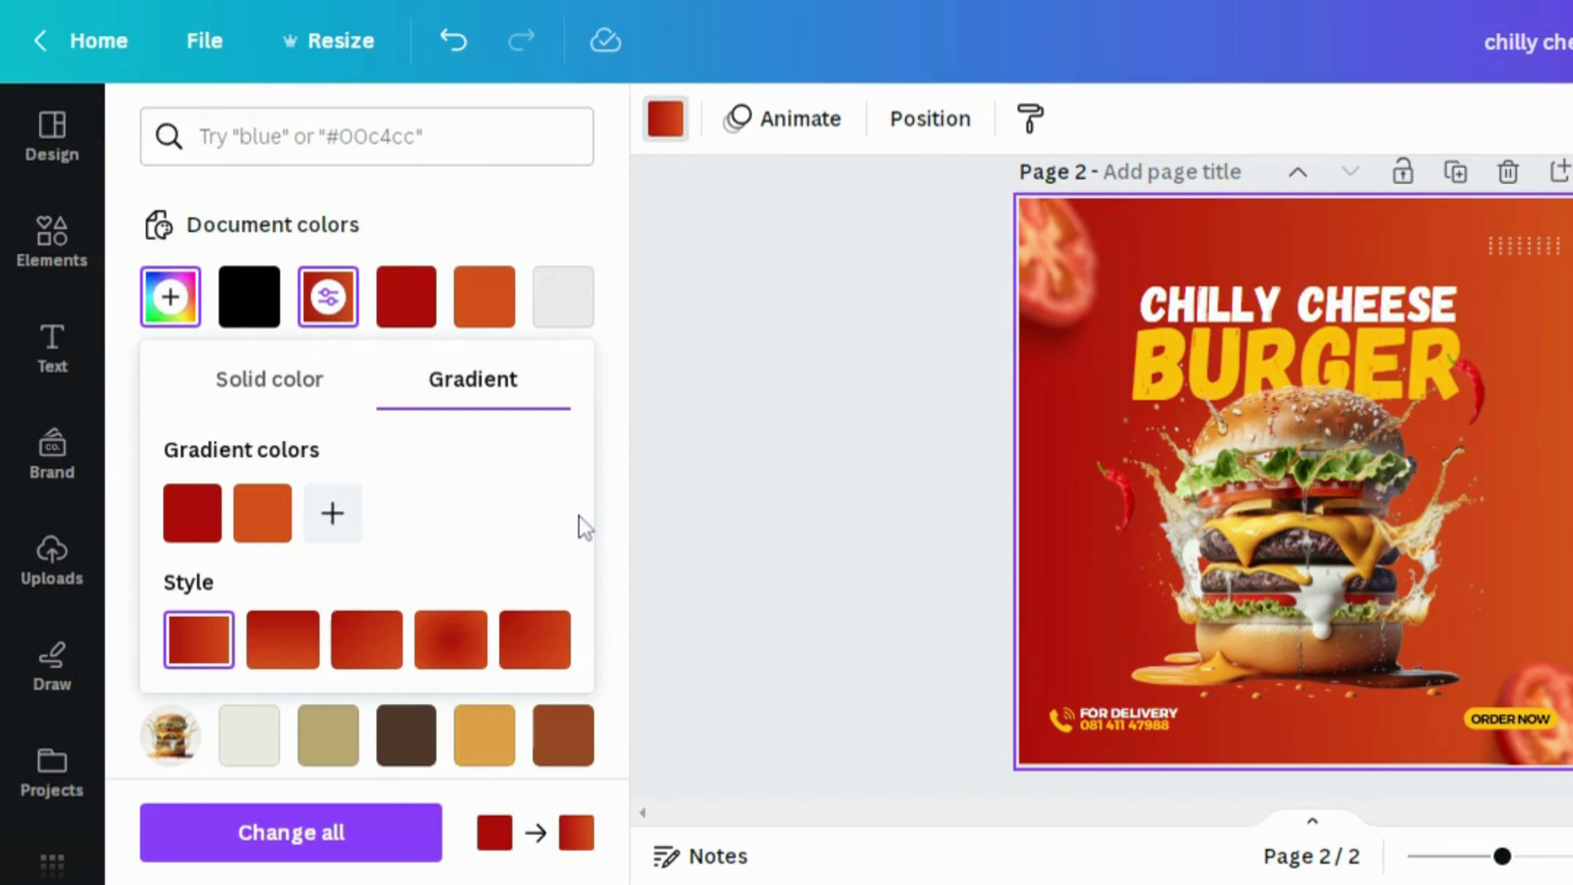
left_click(313, 638)
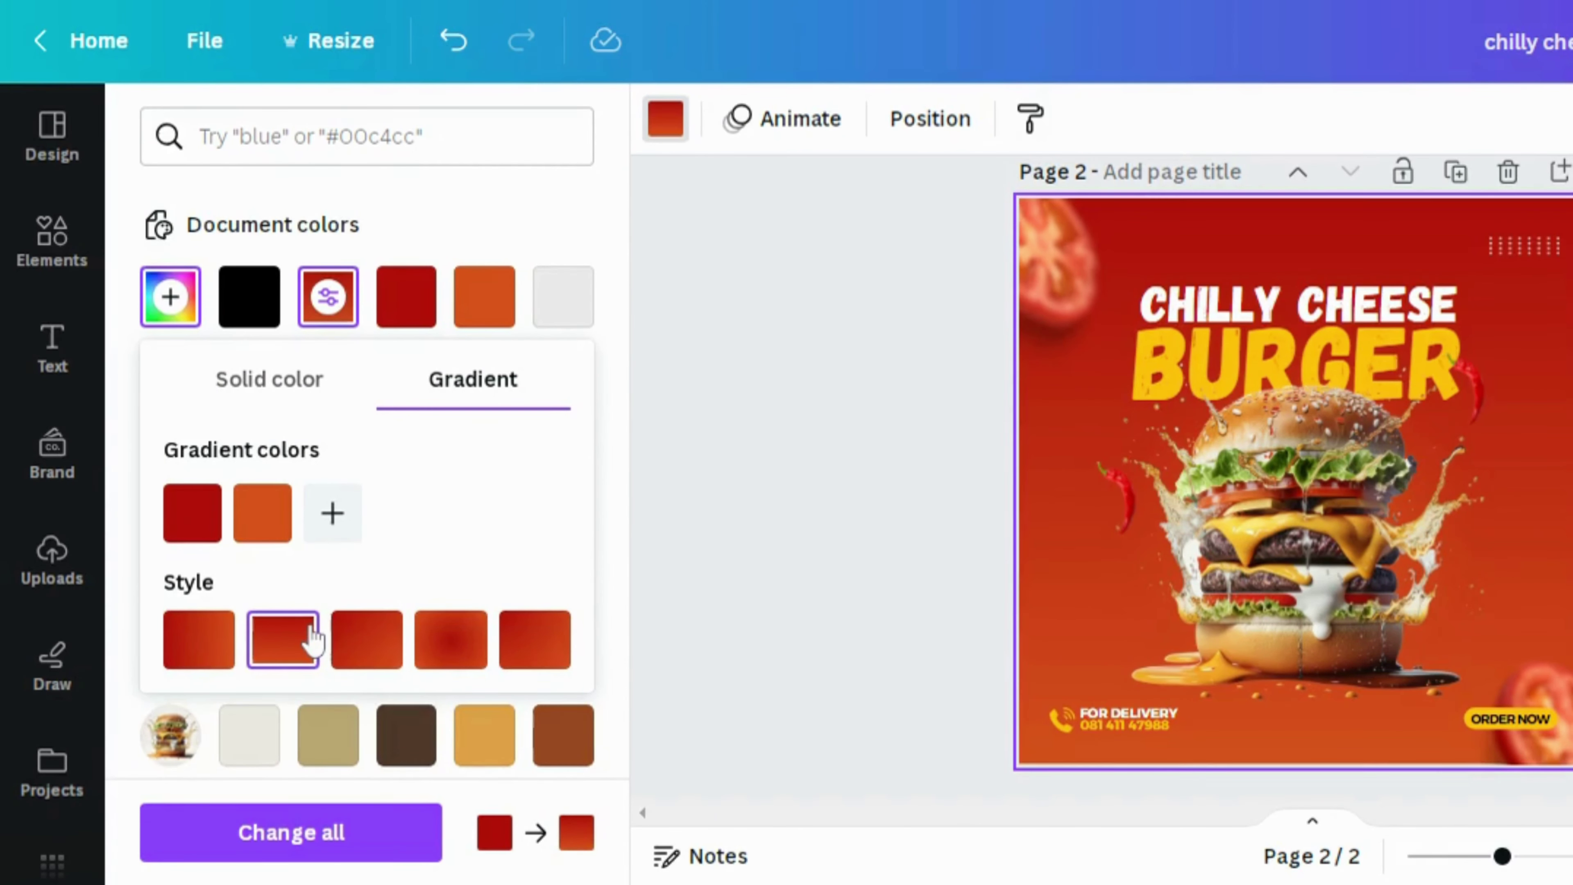
left_click(388, 647)
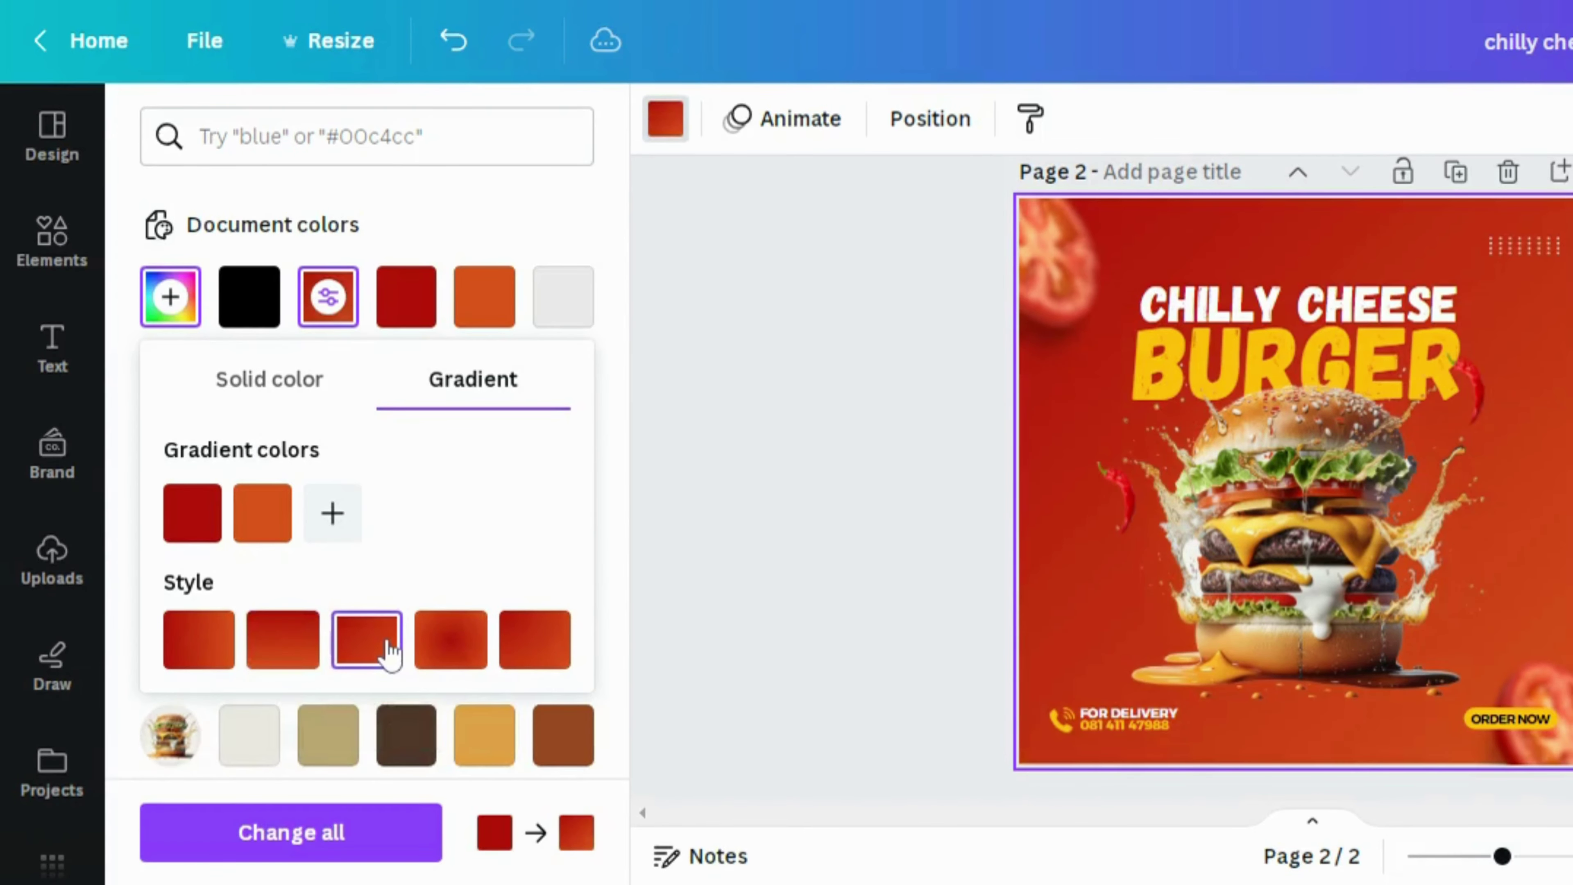
left_click(435, 643)
left_click(535, 646)
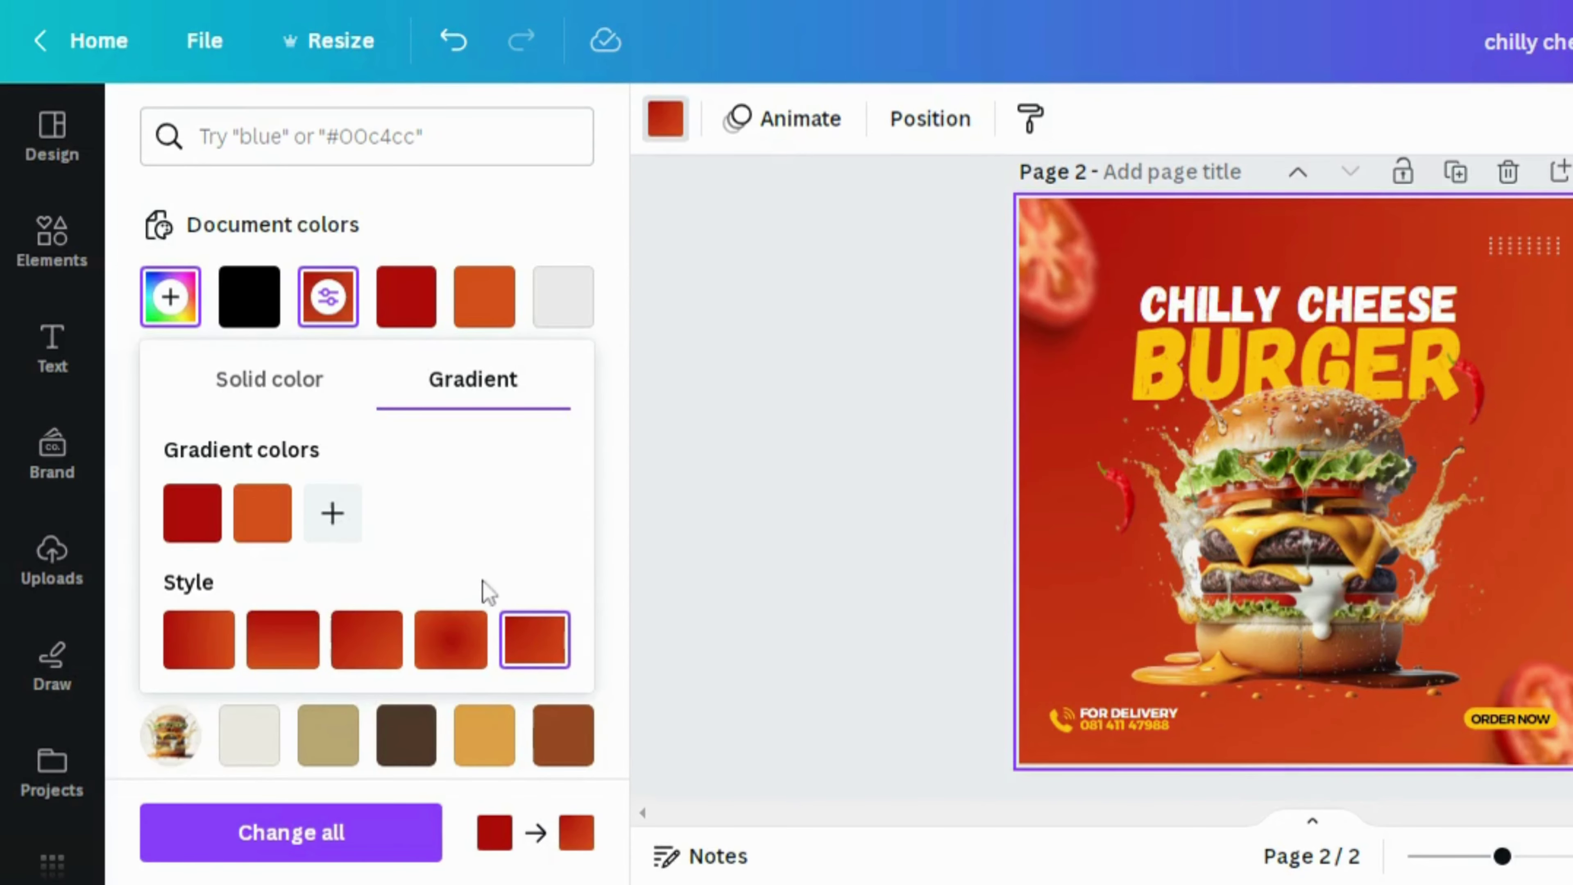
left_click(444, 61)
left_click(445, 60)
left_click(444, 60)
left_click(445, 60)
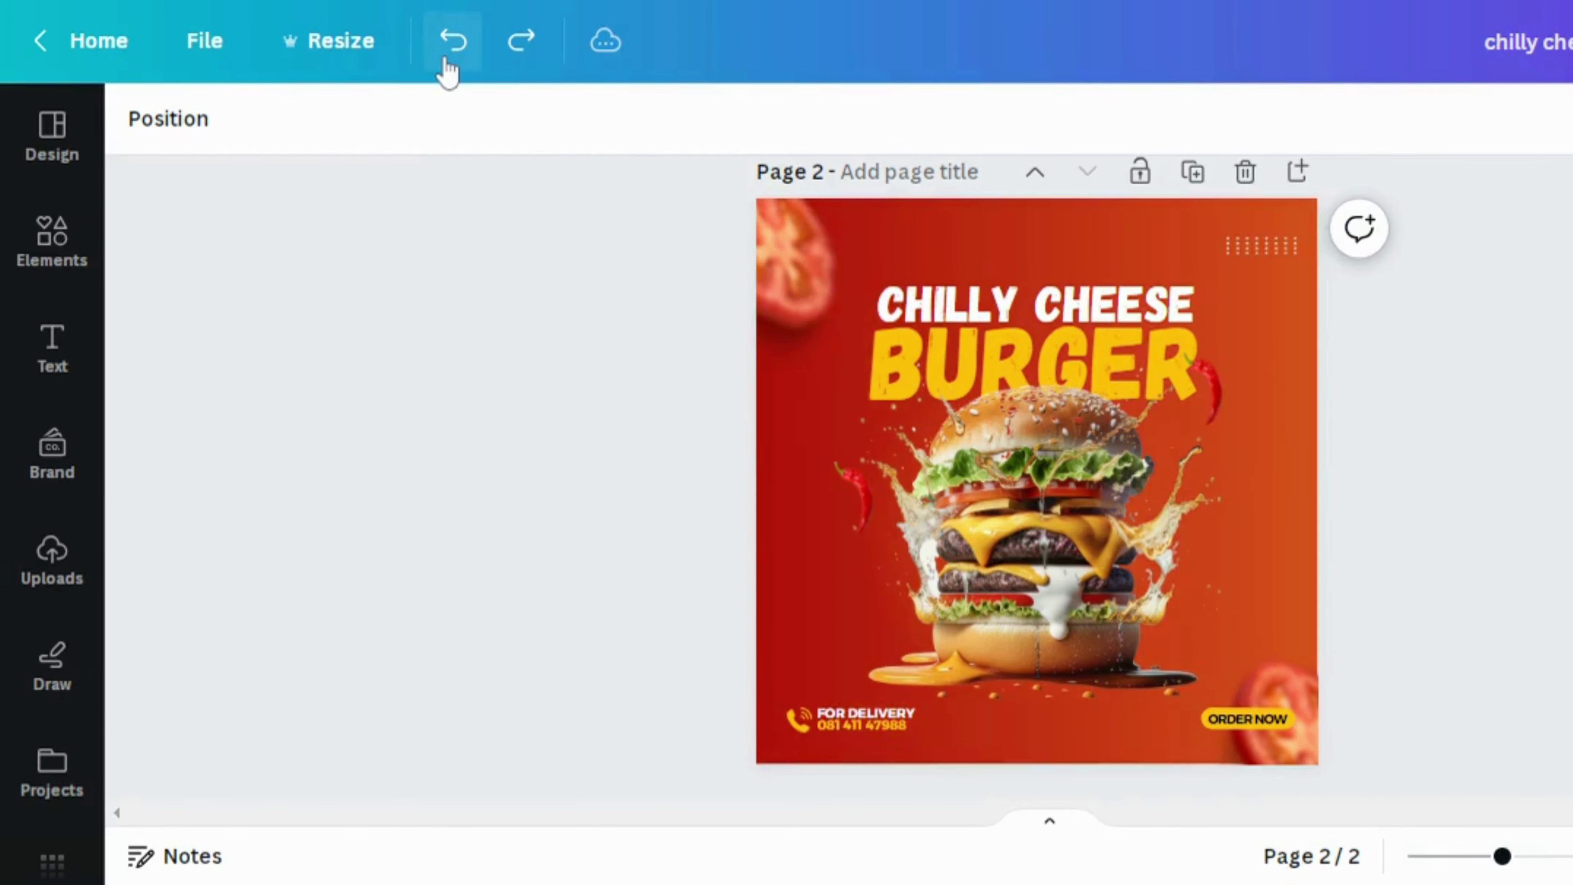
left_click(444, 61)
left_click(445, 61)
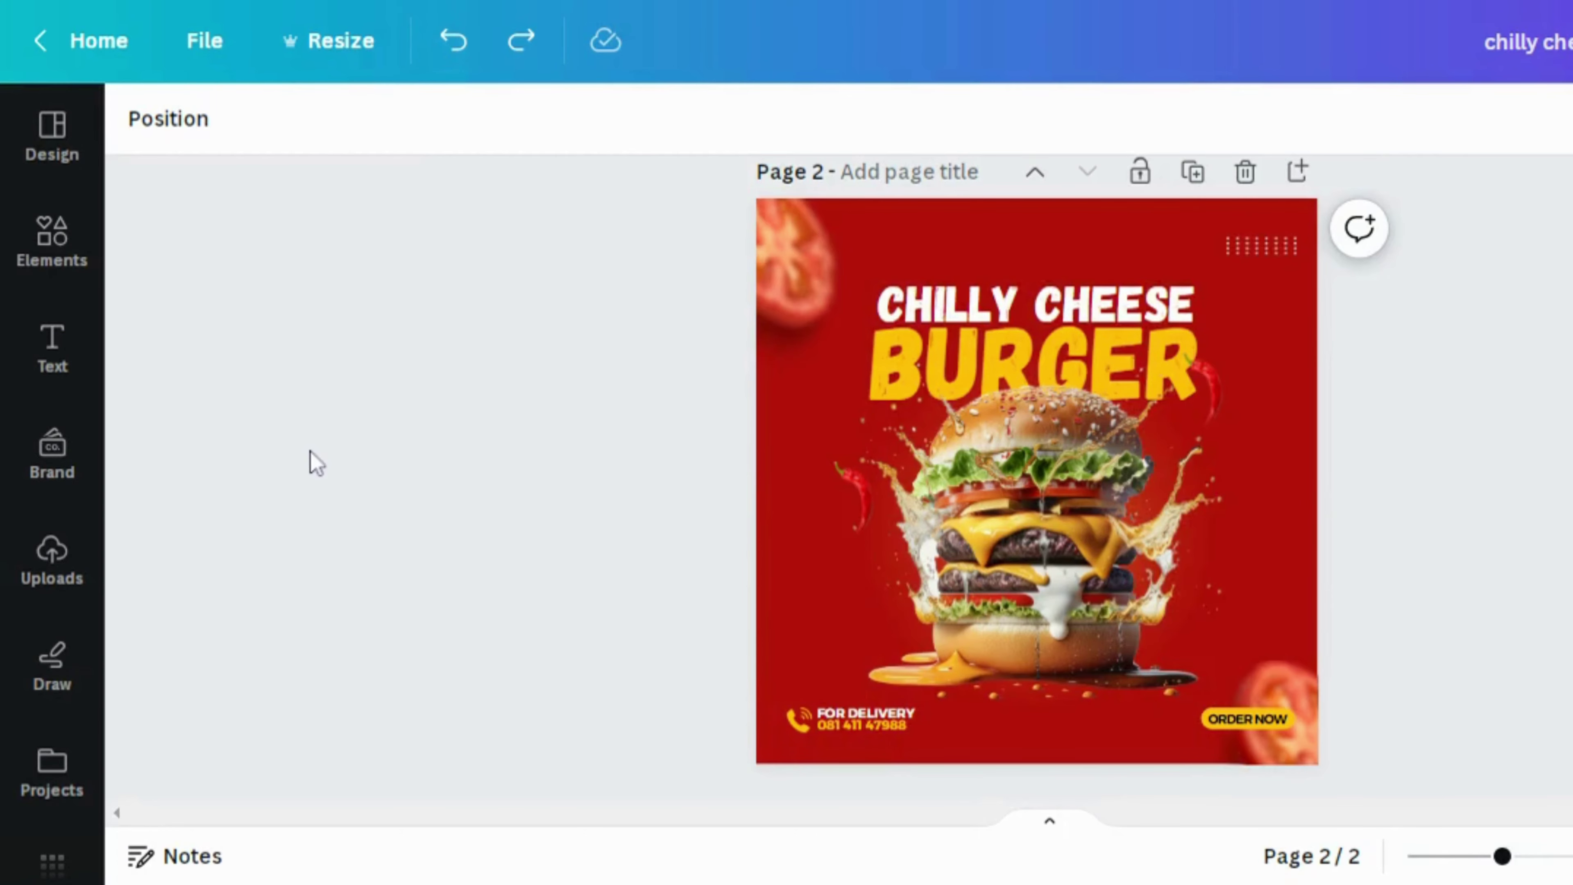